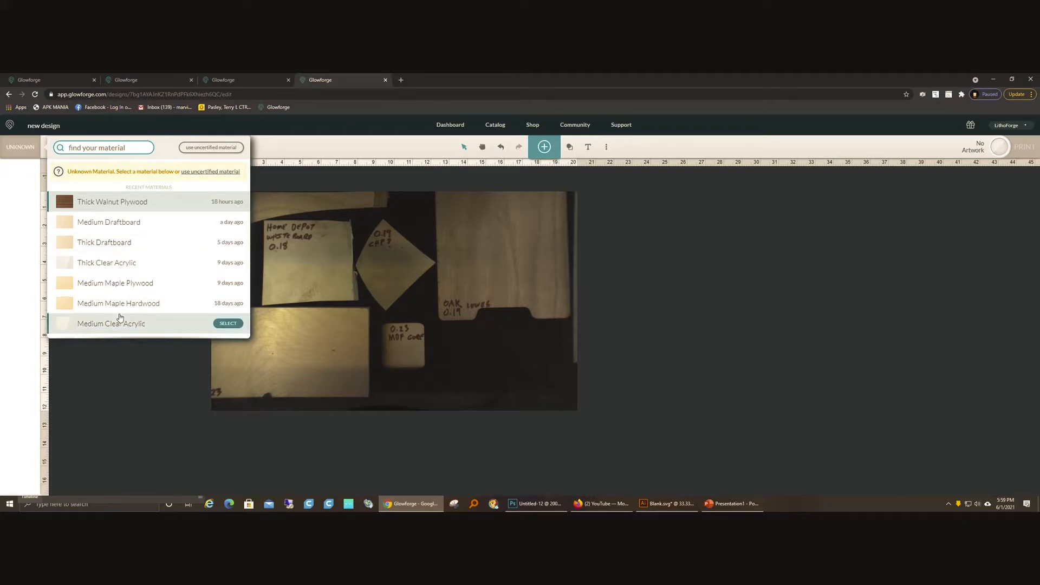
Step: Choose Thick Draftboard as the print material from the recently used materials
scroll(119, 317, down, 1)
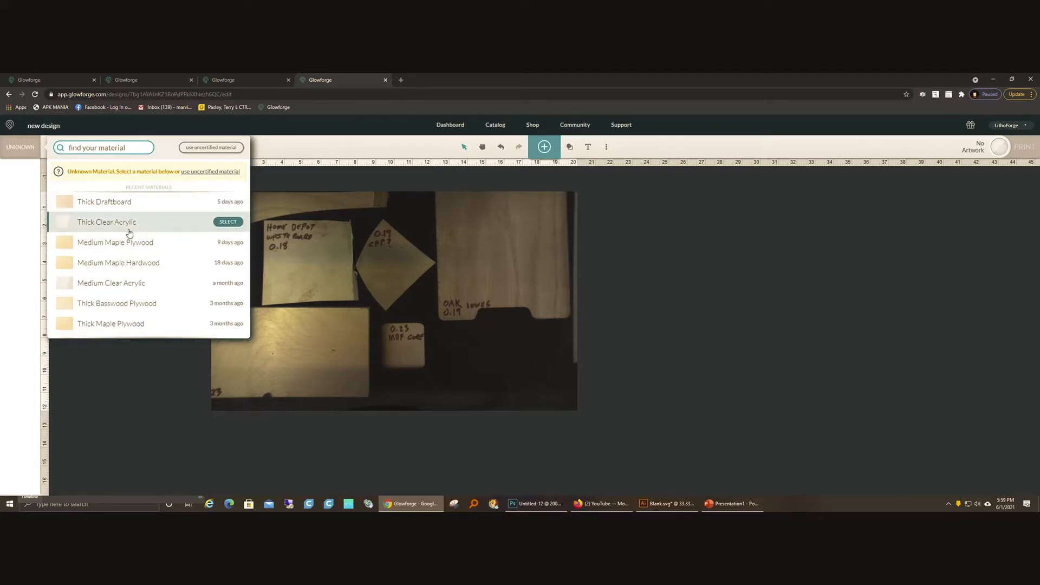
scroll(128, 233, down, 1)
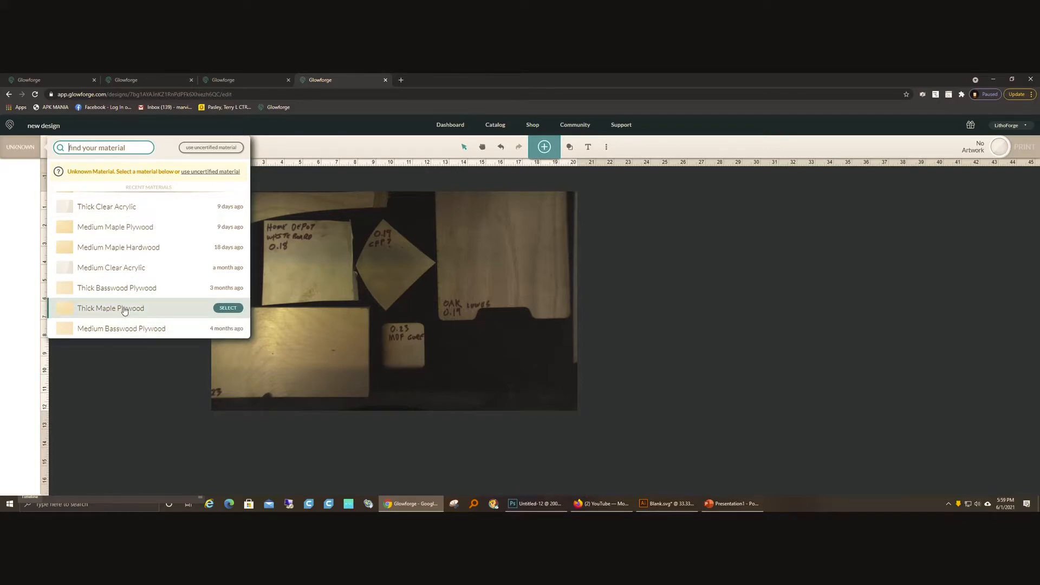
scroll(126, 303, up, 2)
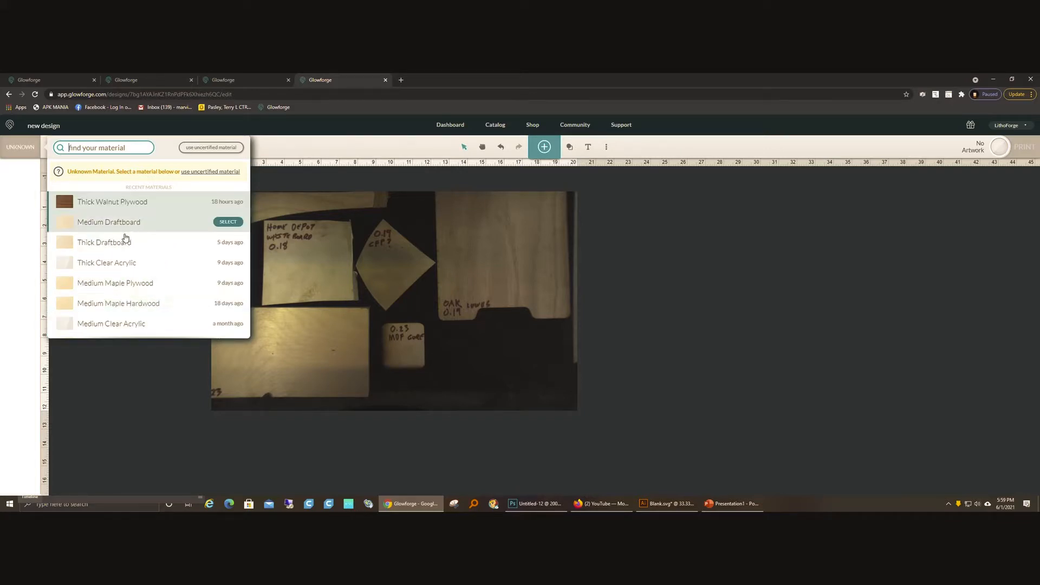
click(125, 240)
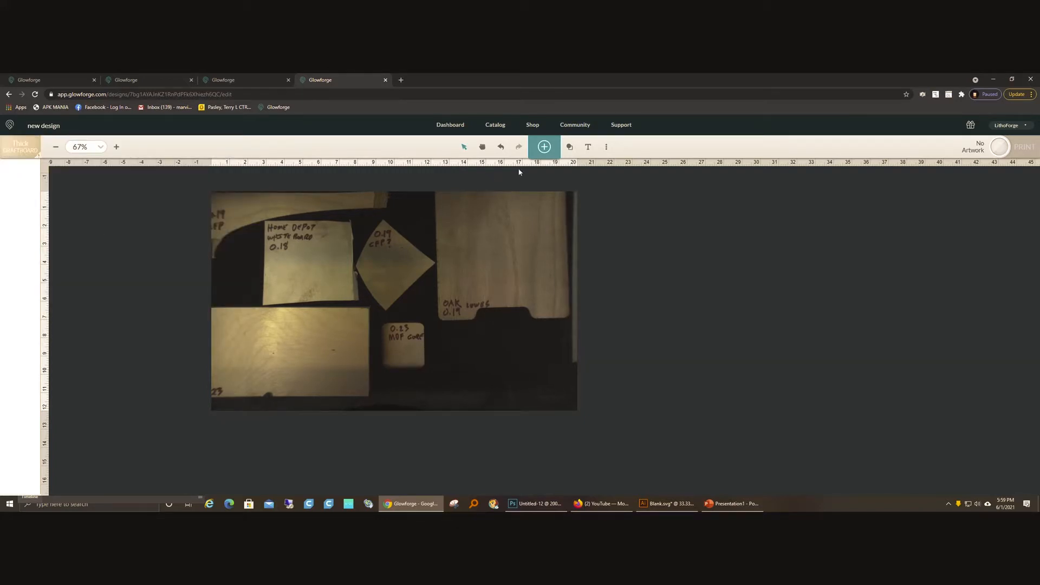
Step: Search the artwork library for "snowflake" and add the gear-shaped solid snowflake to the bed
click(544, 146)
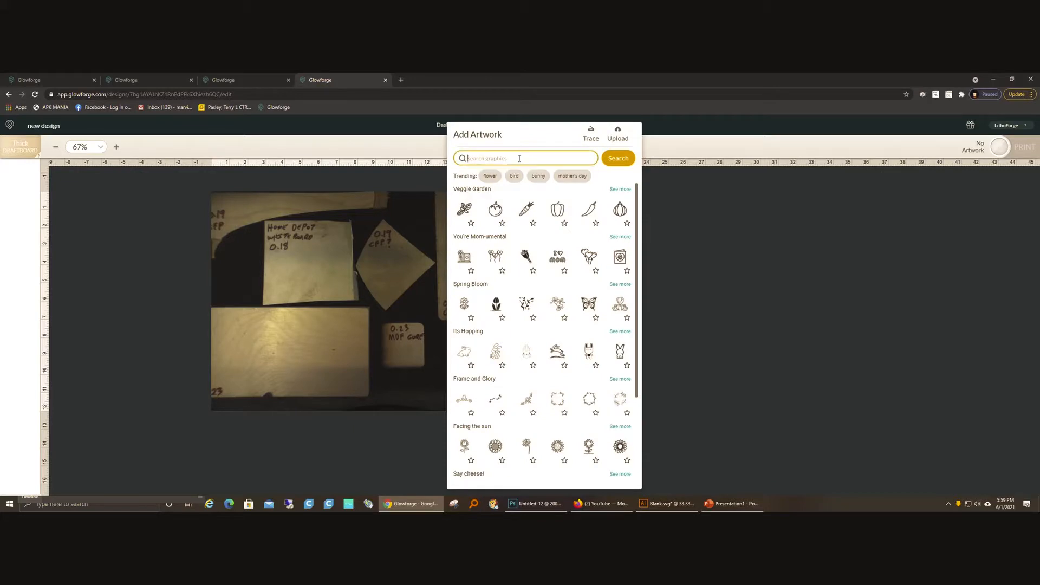
click(518, 159)
click(514, 177)
key(Return)
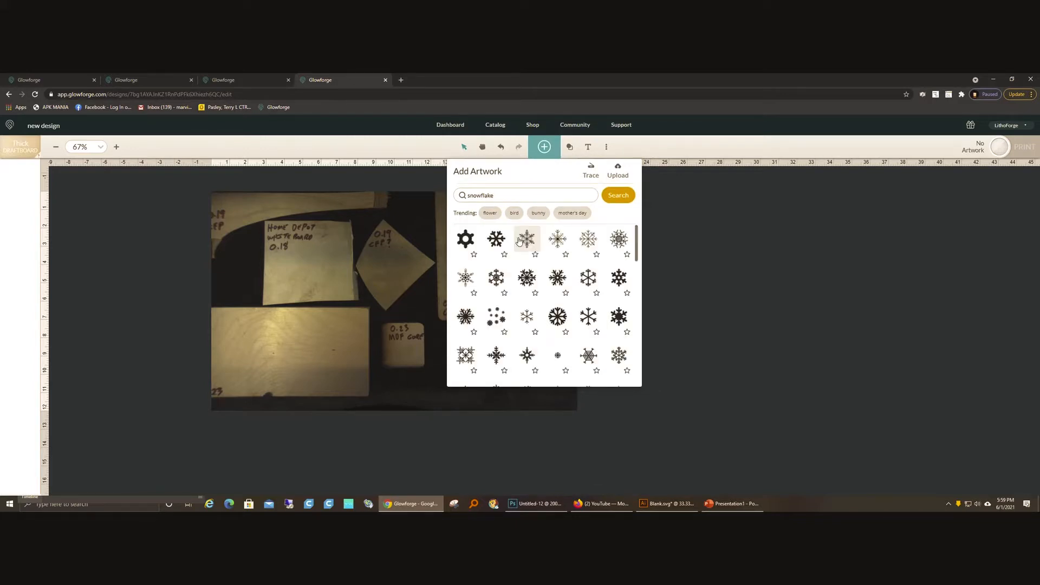
click(466, 238)
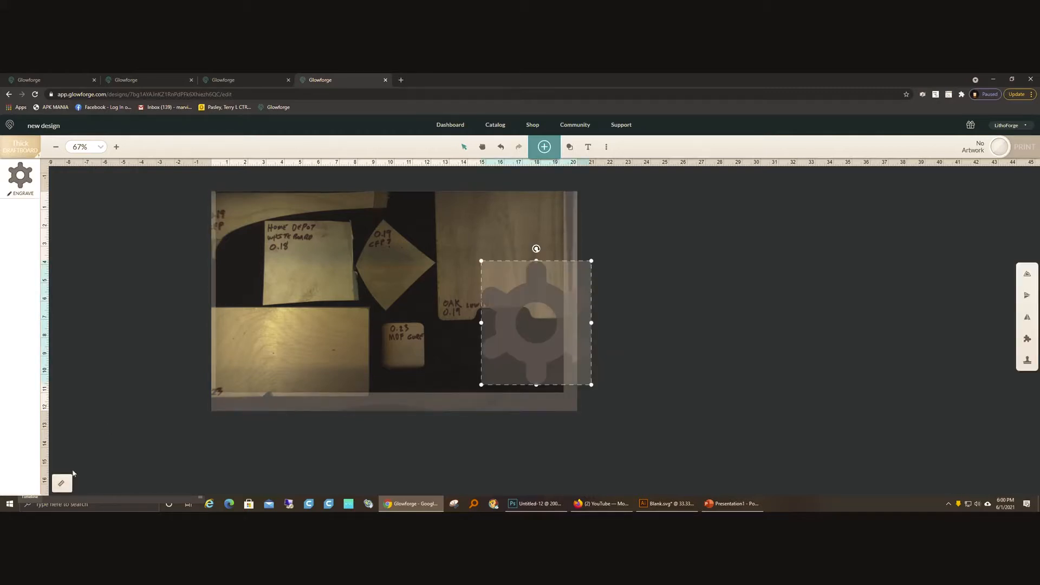
Step: Scale the snowflake proportionally to 1 in high and move it onto the 0.23 MDF core scrap, about X 10.03 in, Y 8.89 in
click(62, 483)
double_click(226, 480)
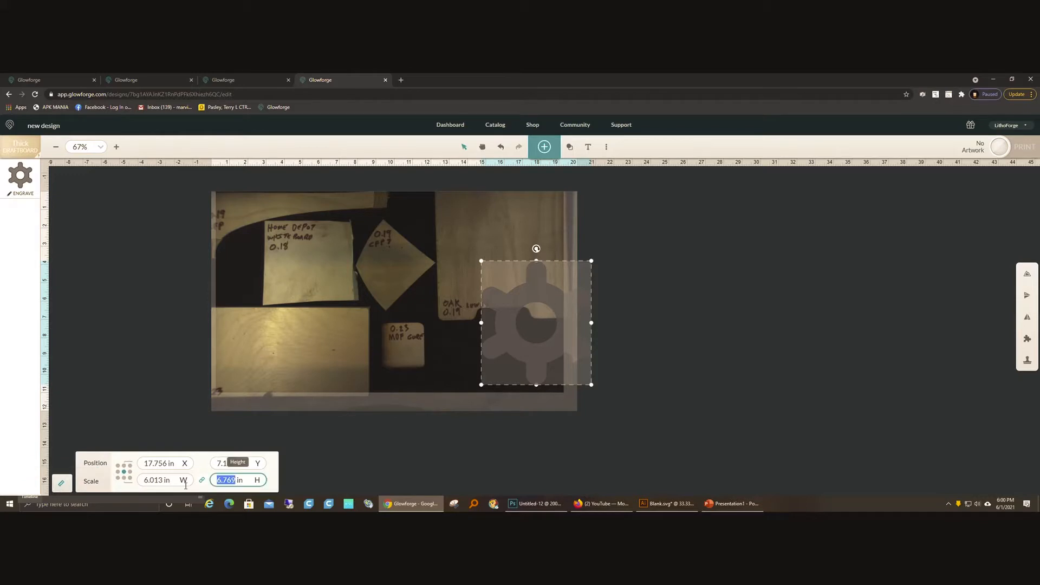
text(1)
key(Return)
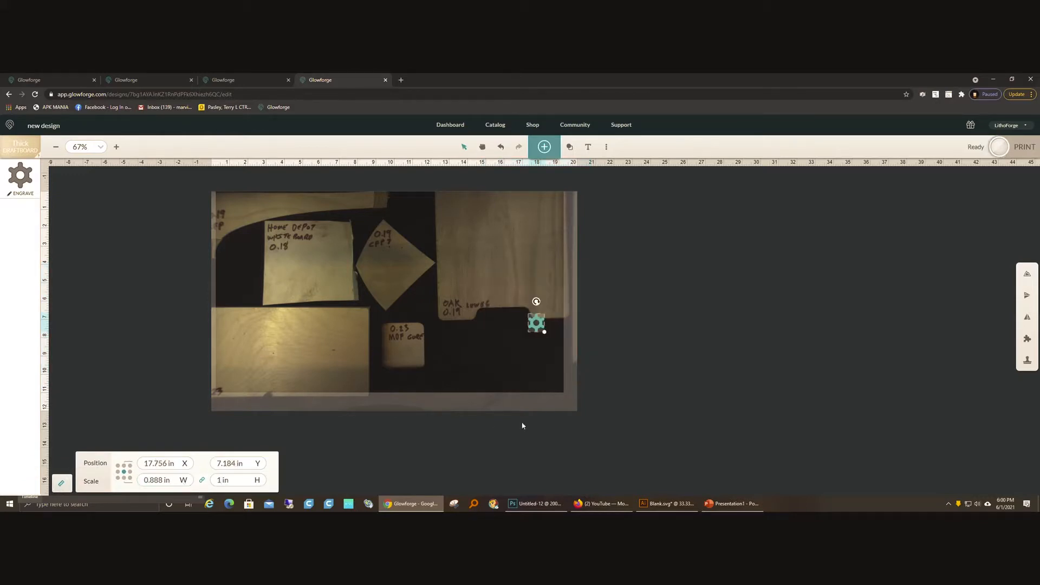
drag(536, 323, 395, 355)
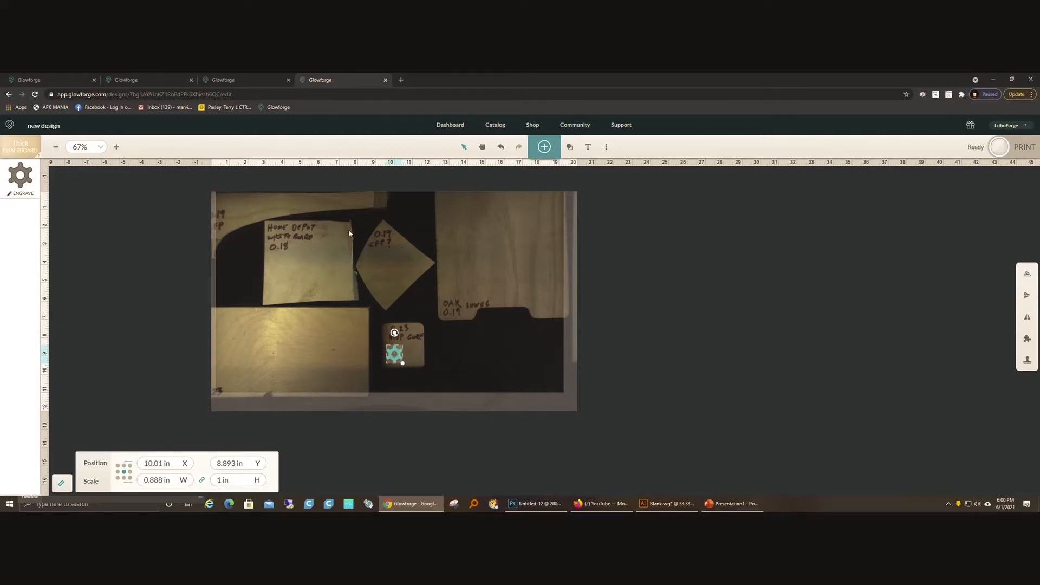
drag(395, 355, 395, 357)
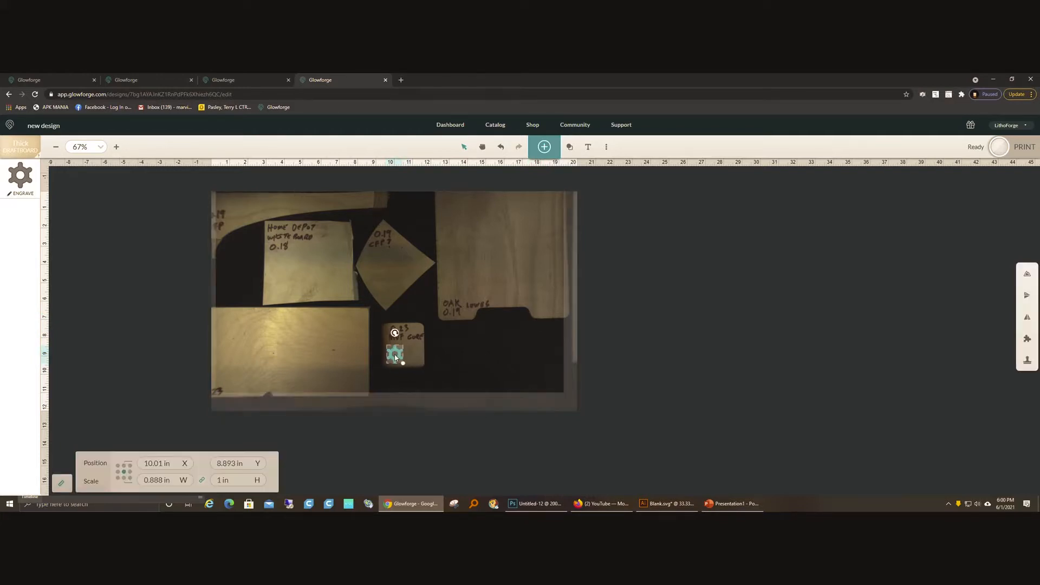
Step: Change the snowflake's operation from engrave to Proofgrade Cut and inspect its speed and power settings
click(11, 171)
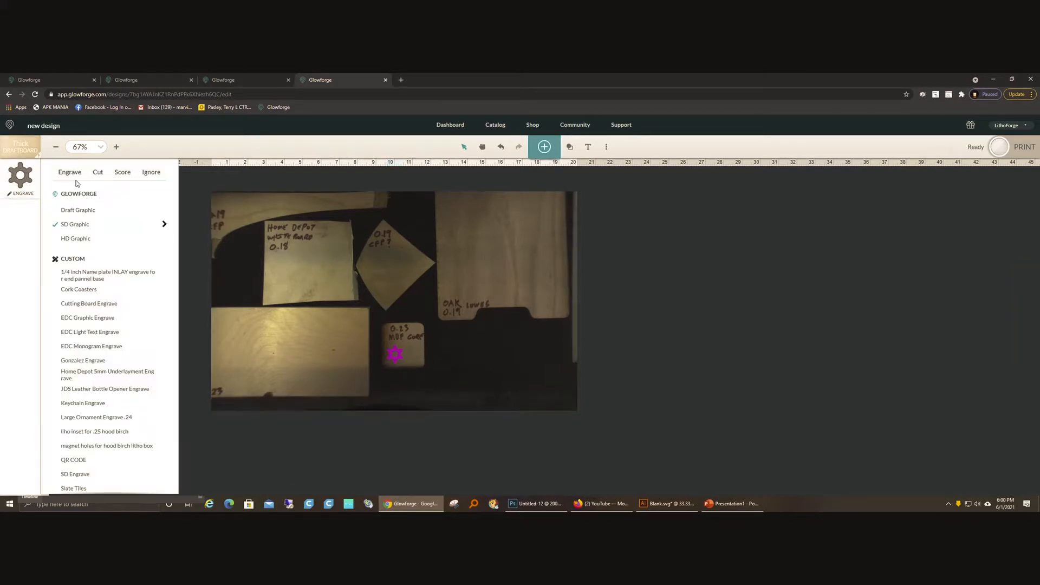
click(92, 173)
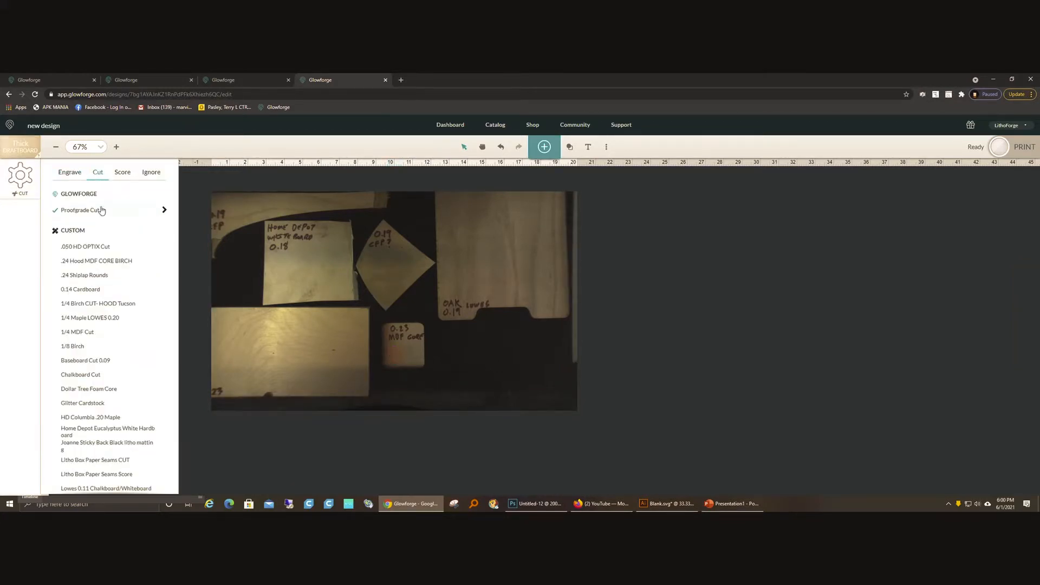
click(164, 210)
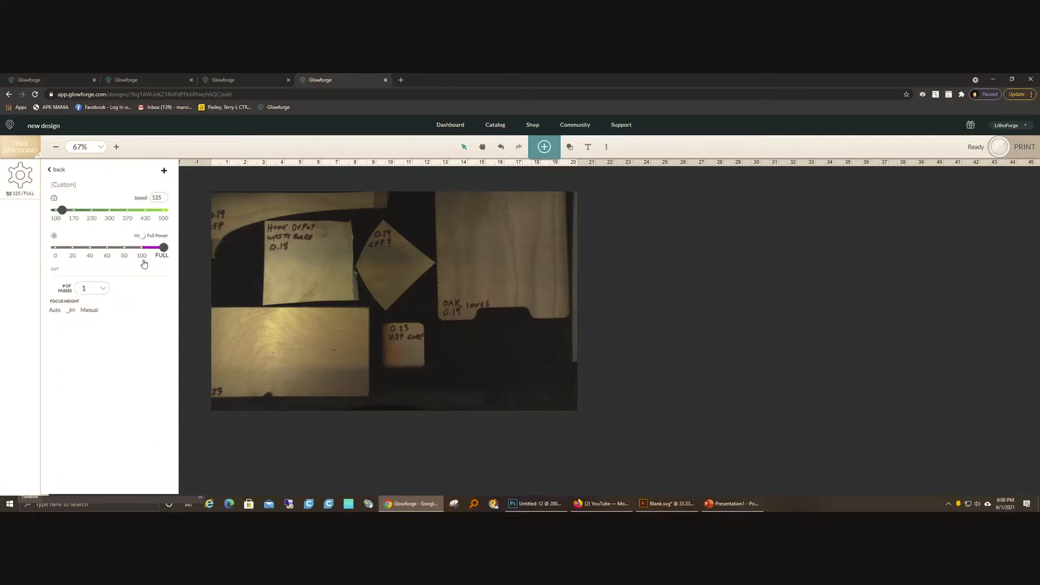
click(191, 267)
Step: Give the snowflake a manual cut setting with speed 125 and full power
click(25, 174)
click(64, 172)
scroll(115, 372, down, 3)
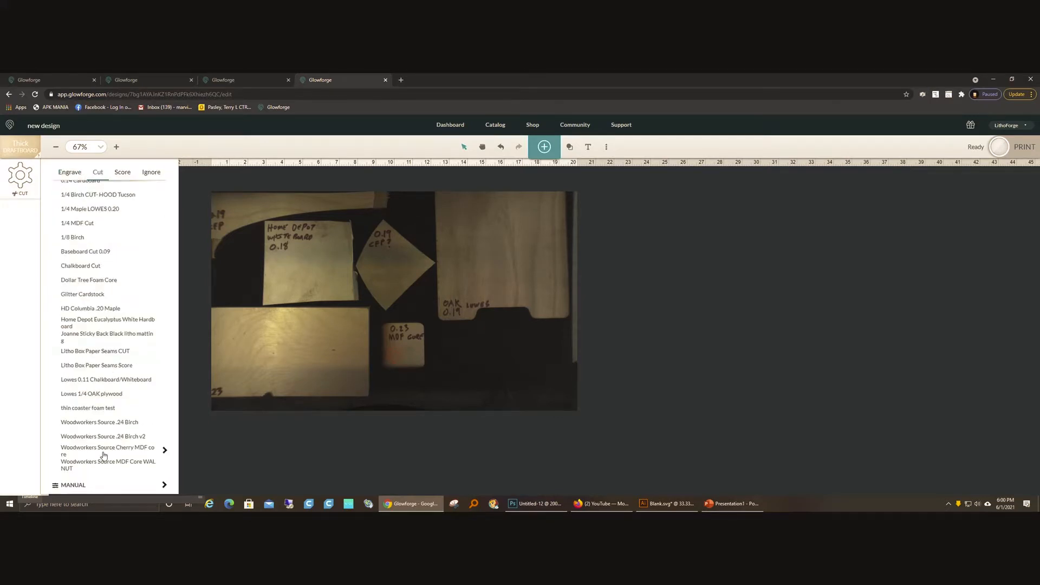
click(101, 490)
double_click(157, 197)
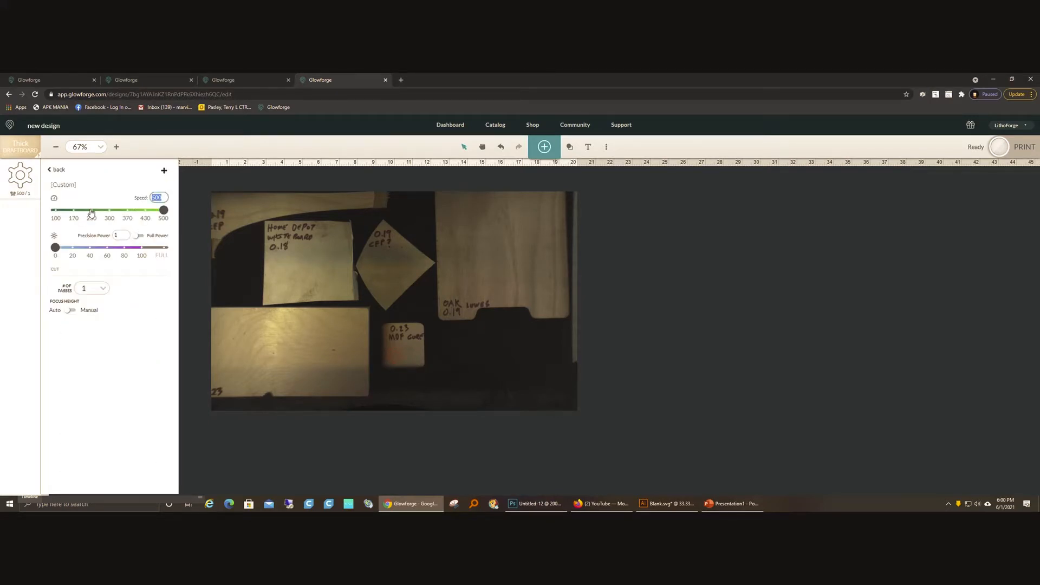
text(125)
click(139, 237)
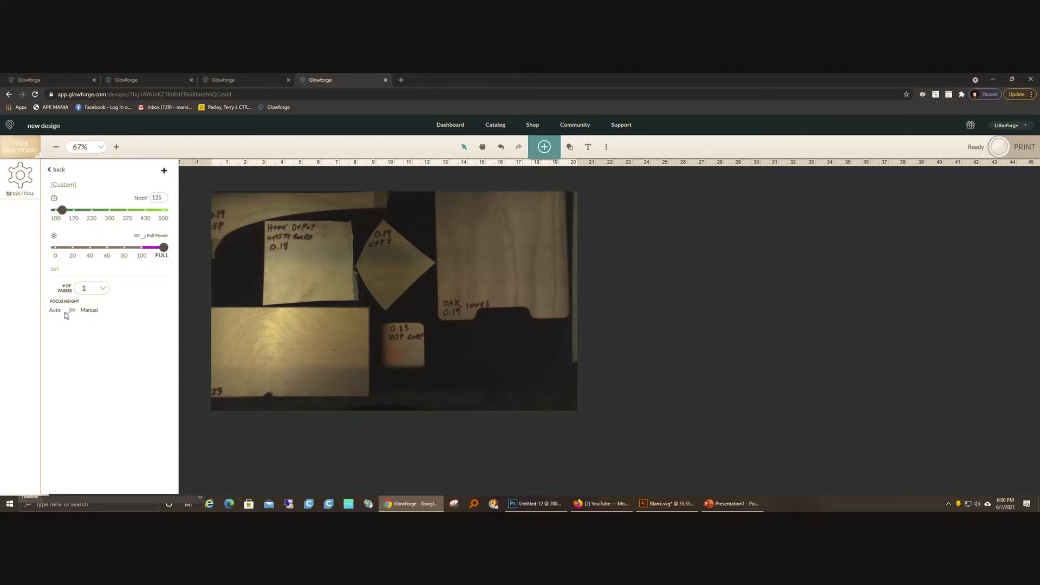
click(242, 454)
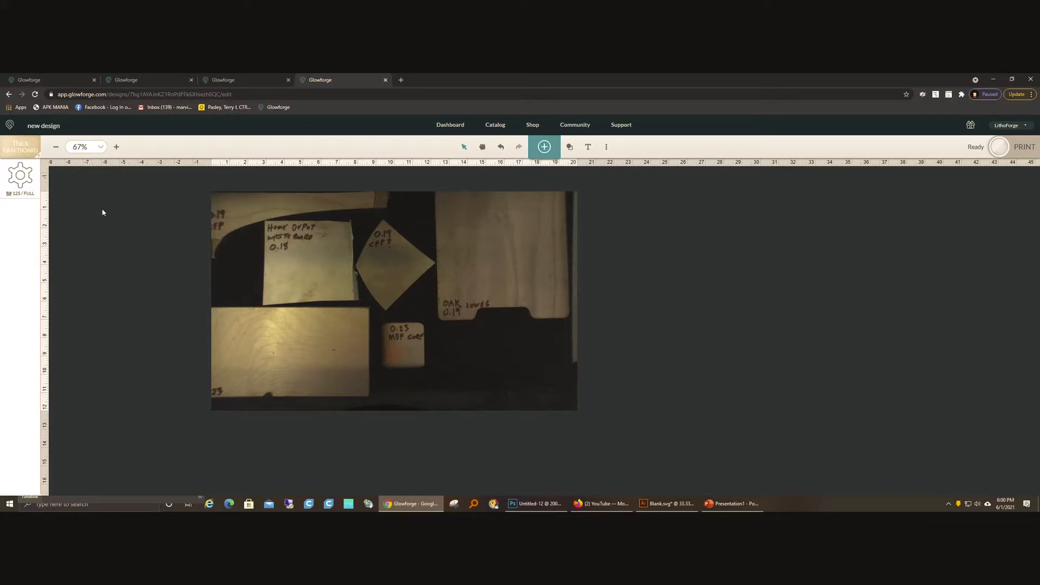
Step: Switch the snowflake from the custom cut setting back to Proofgrade Cut
click(20, 176)
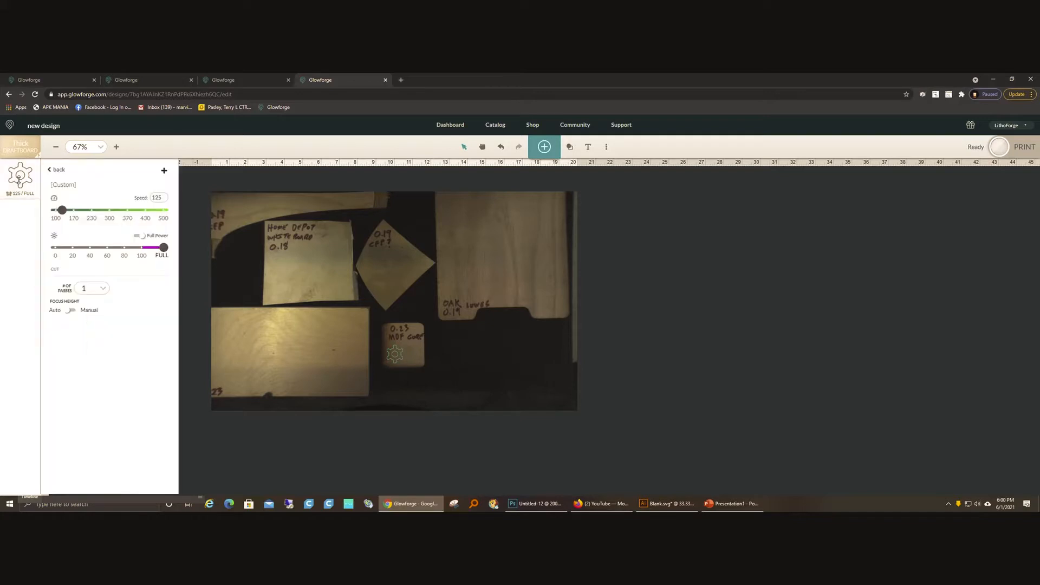
click(53, 170)
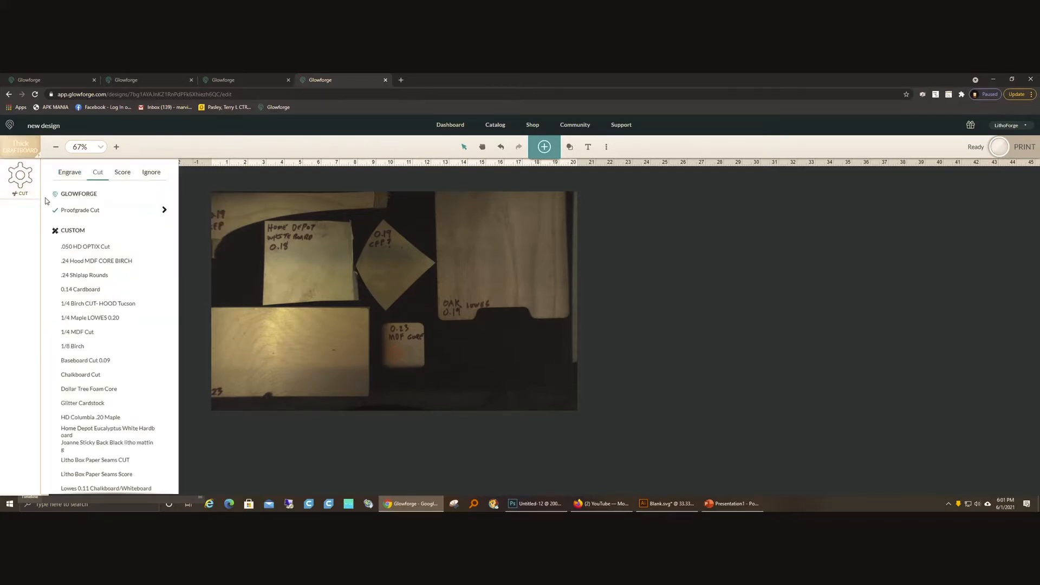
click(406, 434)
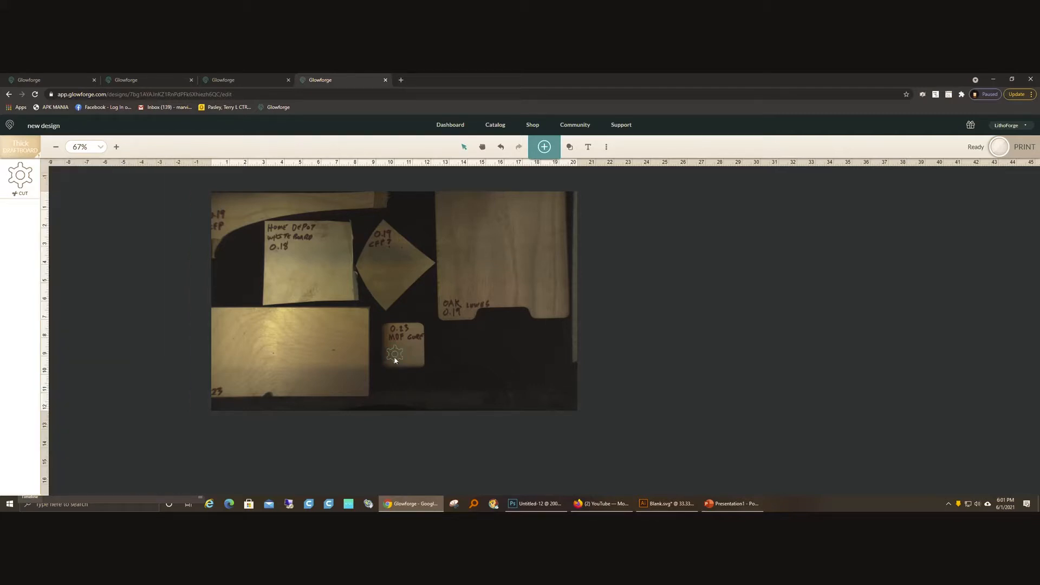
Step: Shift the snowflake slightly towards the middle of the 0.23 MDF core scrap, about X 10.32 in, Y 8.94 in
click(399, 358)
drag(398, 358, 399, 357)
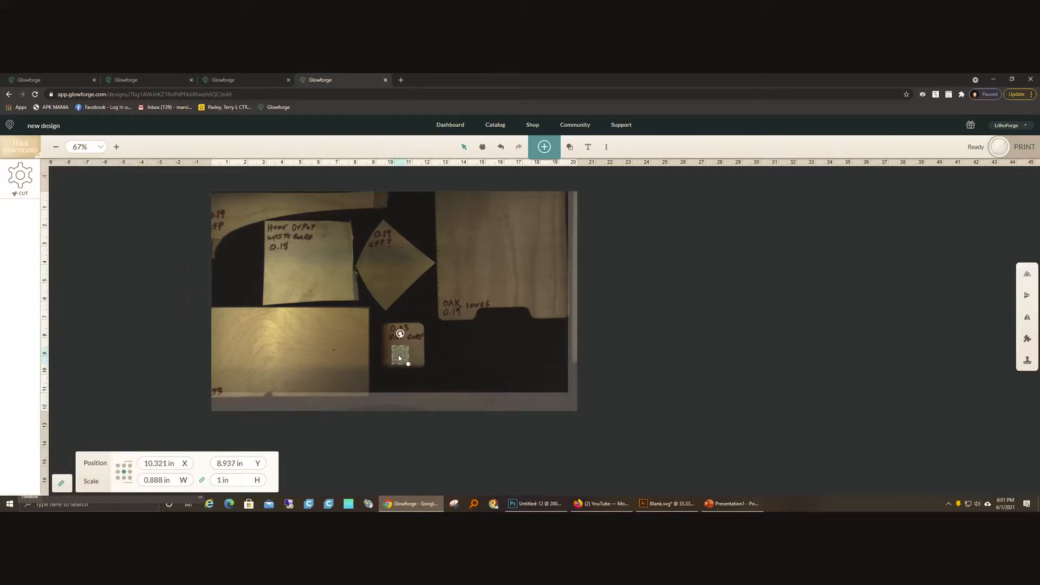
click(403, 427)
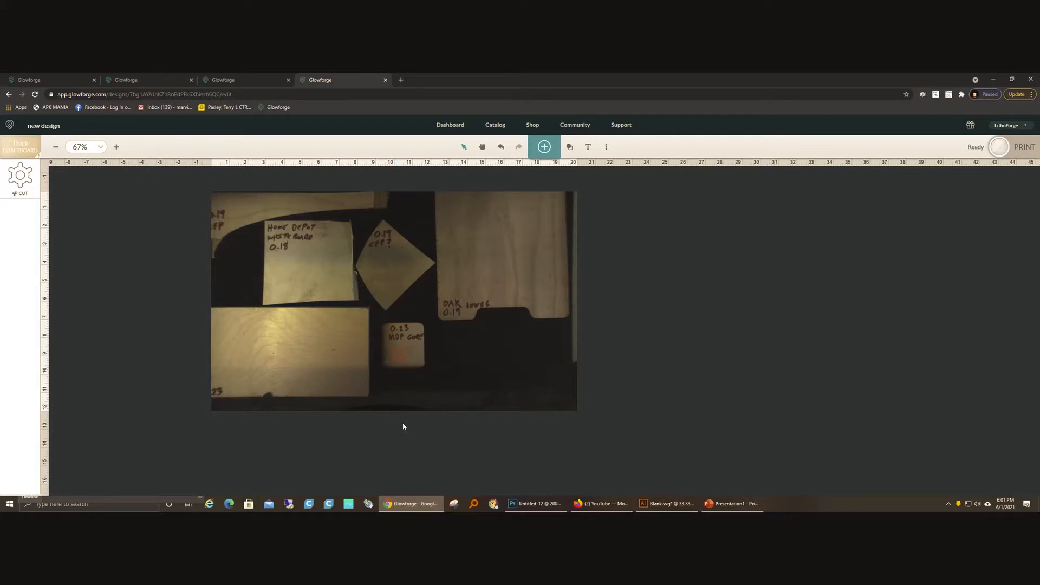
Step: Search the artwork for "snowflake" again and add a second copy of the same gear-shaped snowflake
click(543, 147)
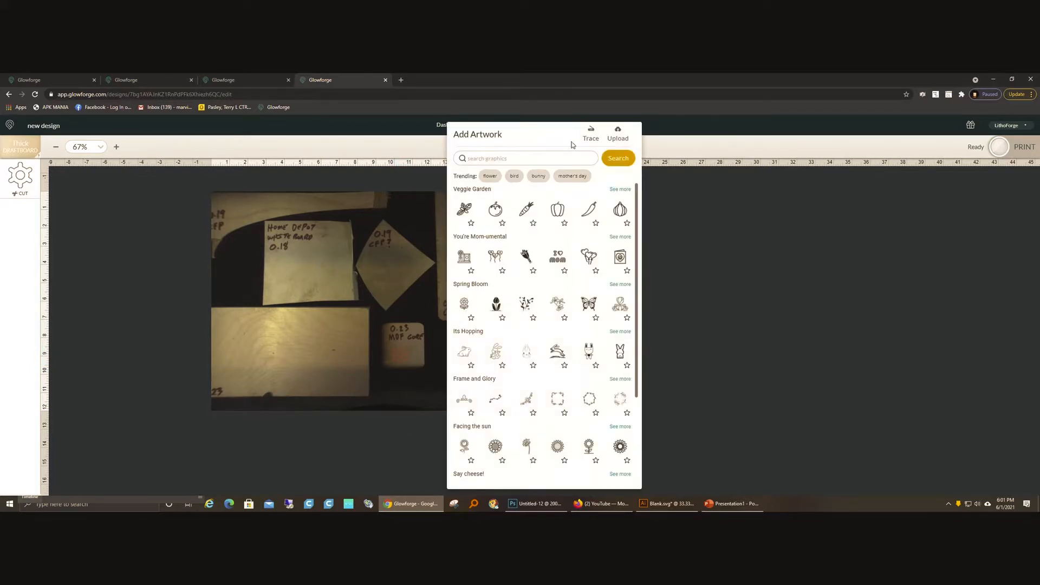
click(514, 158)
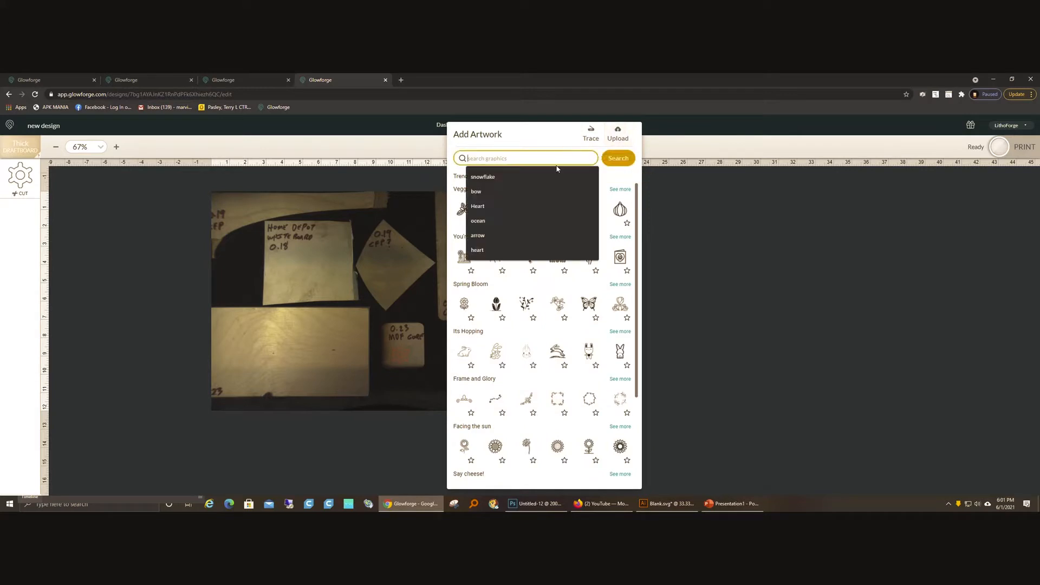
click(514, 181)
click(603, 159)
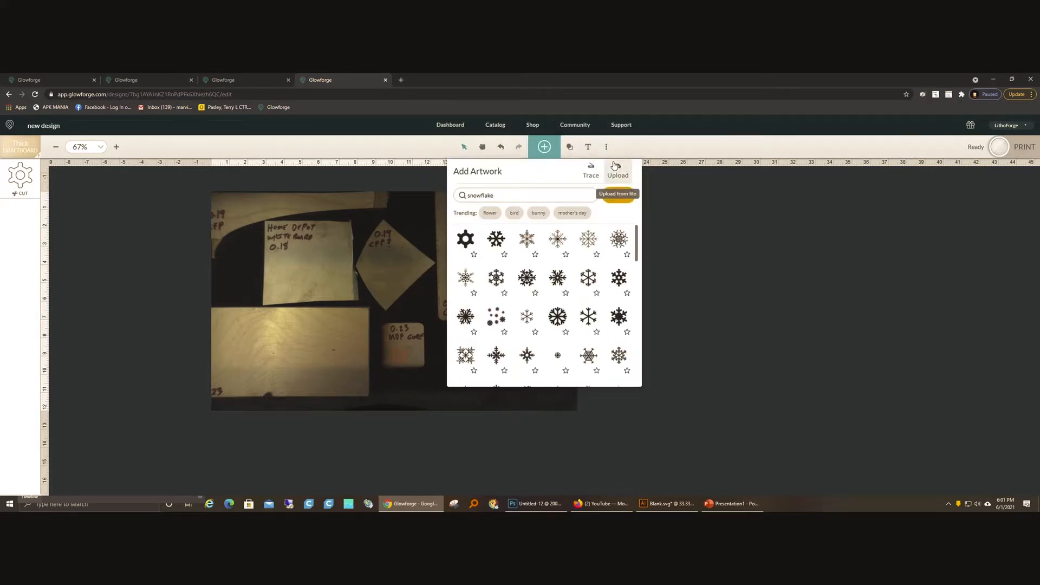
click(481, 241)
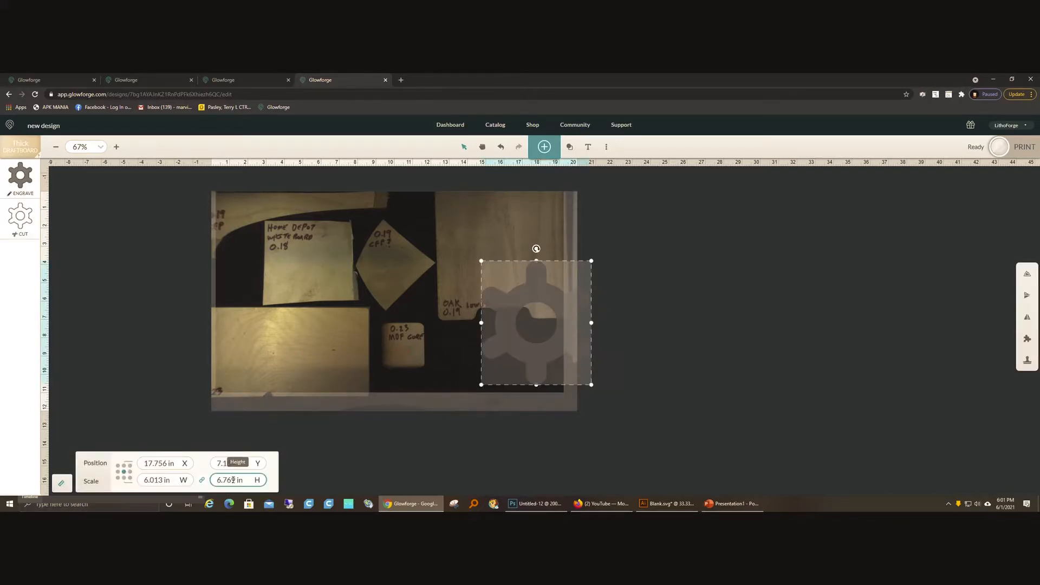
Step: Scale the second snowflake proportionally to 1 in high and place it on the Home Depot 0.18 scrap below its label
double_click(233, 480)
text(1)
key(Return)
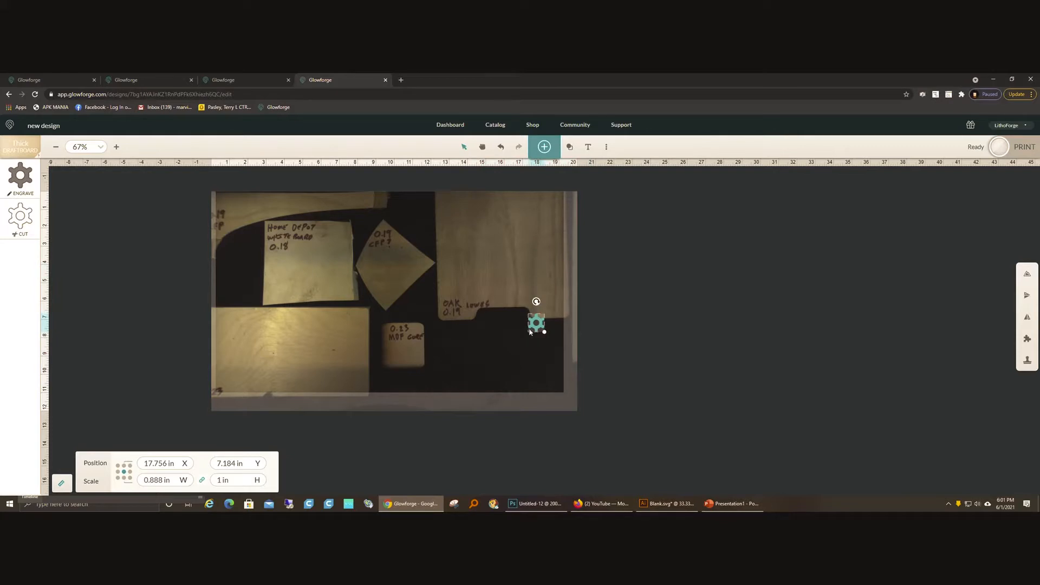
drag(535, 323, 275, 262)
click(107, 203)
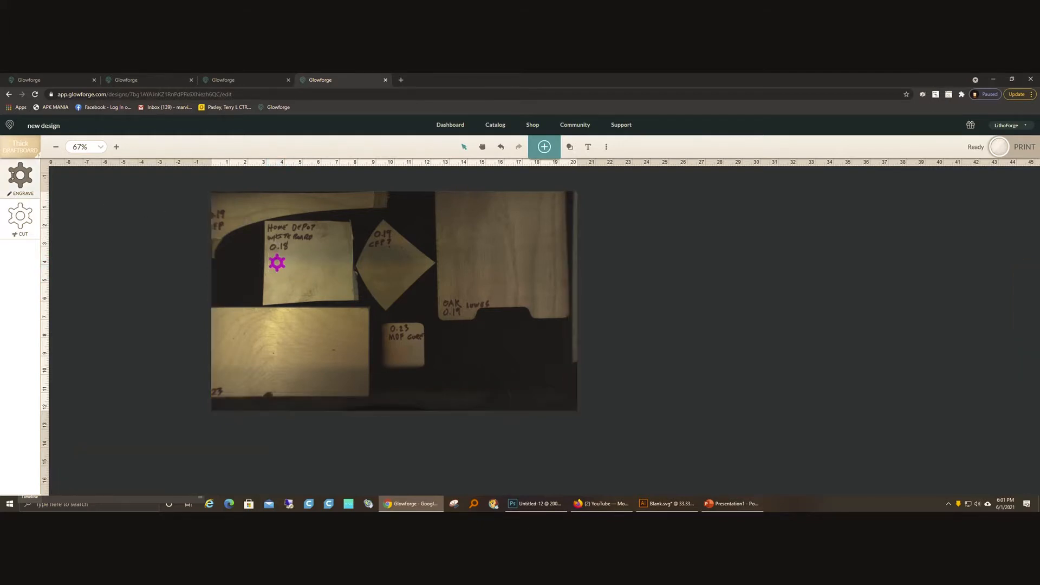
Step: Change the second snowflake's operation from engrave to Proofgrade Cut
click(20, 174)
click(97, 172)
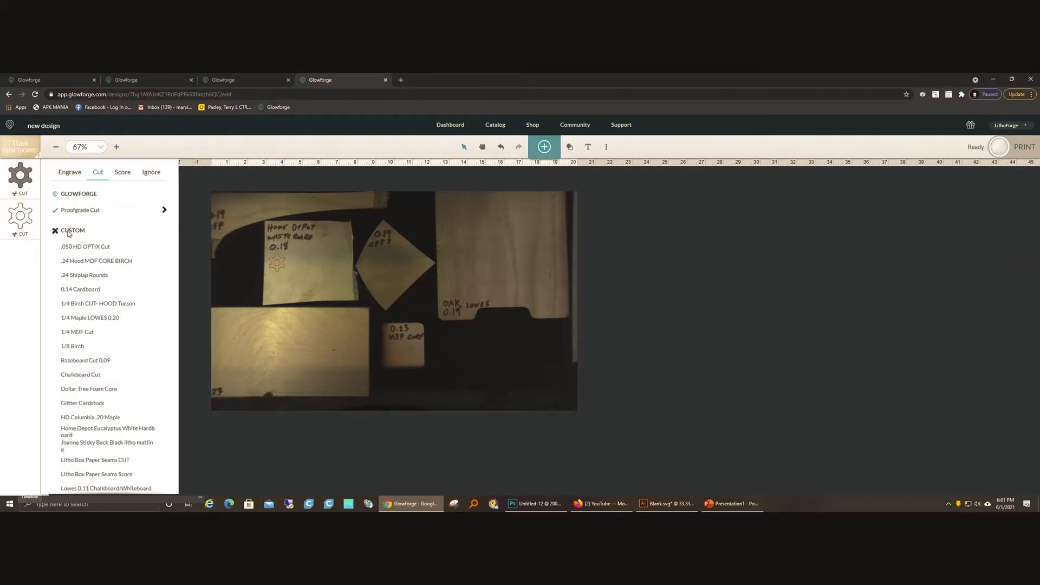
click(337, 394)
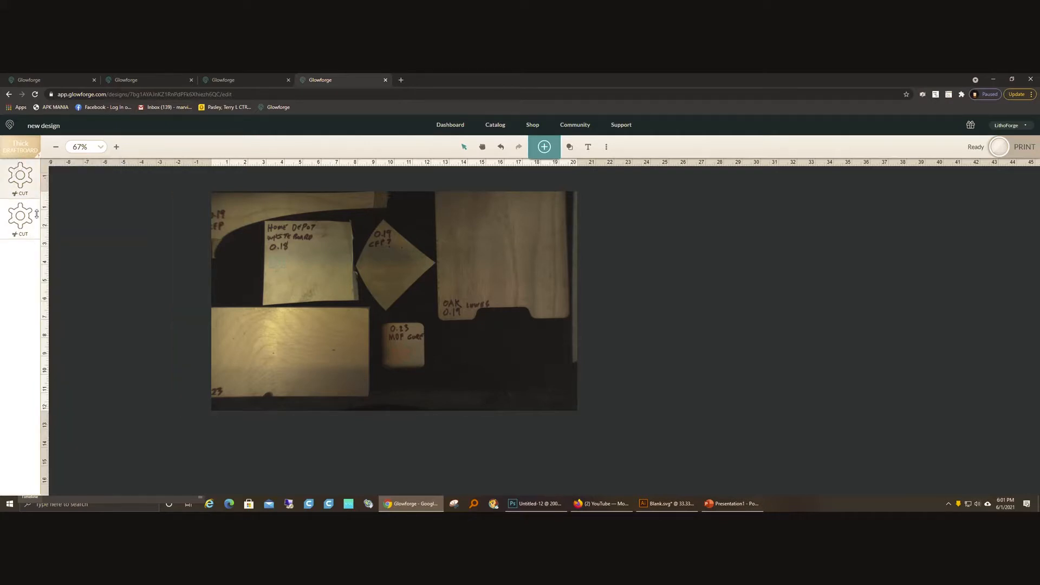
Step: Send the design with both snowflake cuts to the Glowforge for printing
click(999, 147)
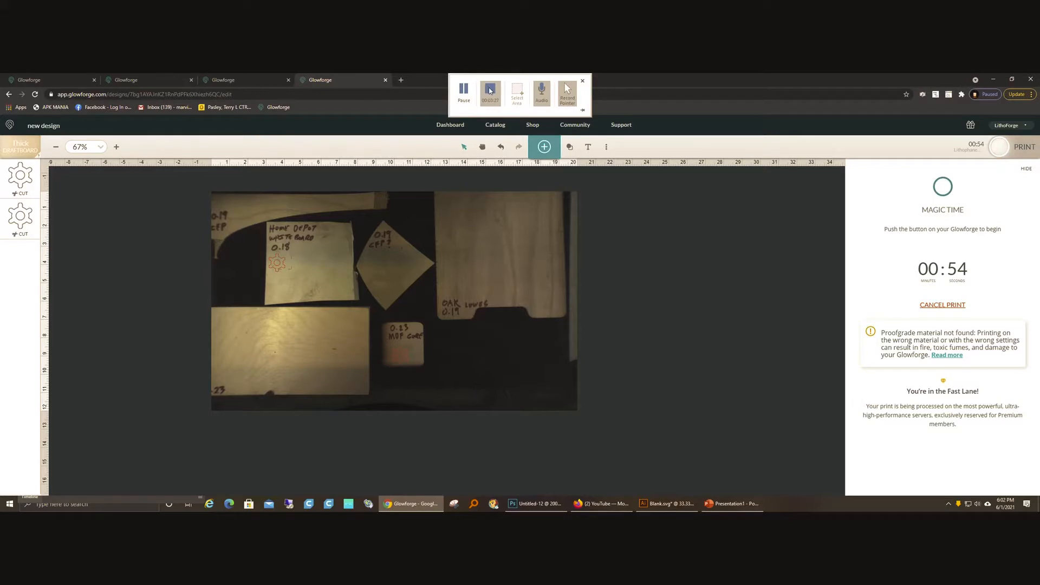
click(490, 90)
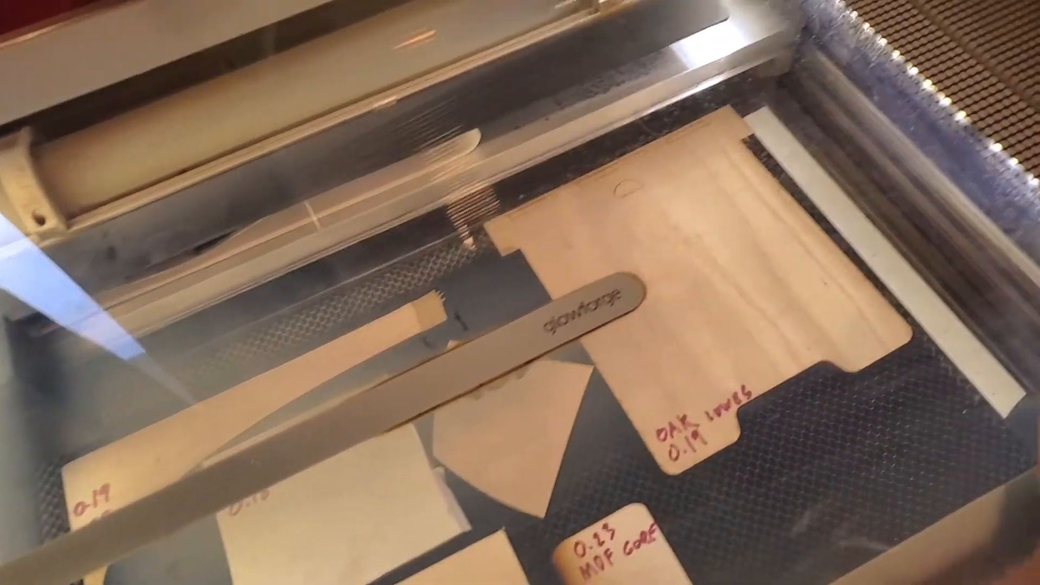
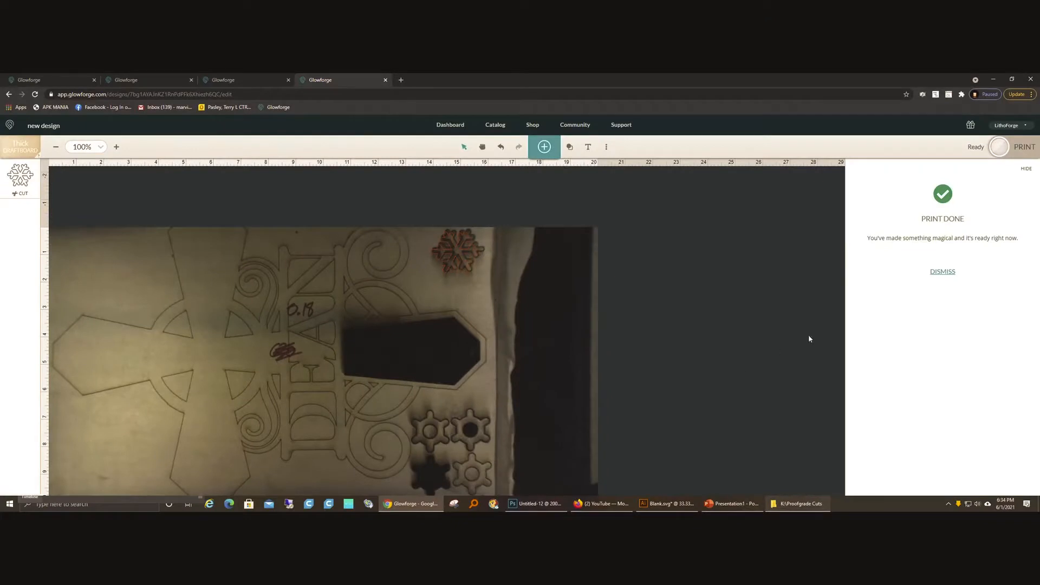
Step: Dismiss the finished-print notice and examine the speed, power and passes behind the snowflake's Proofgrade Cut setting
click(935, 276)
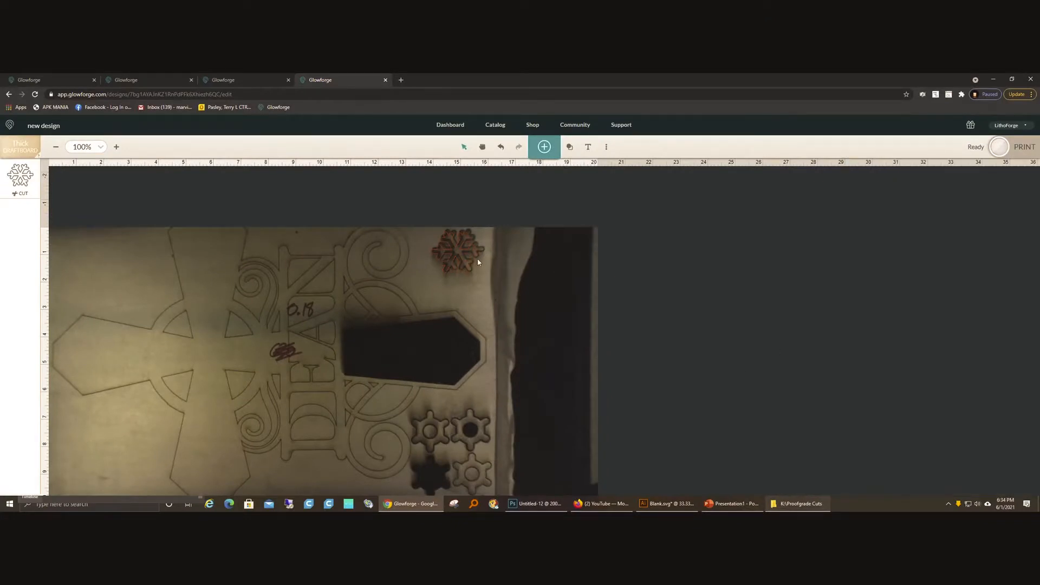
click(441, 252)
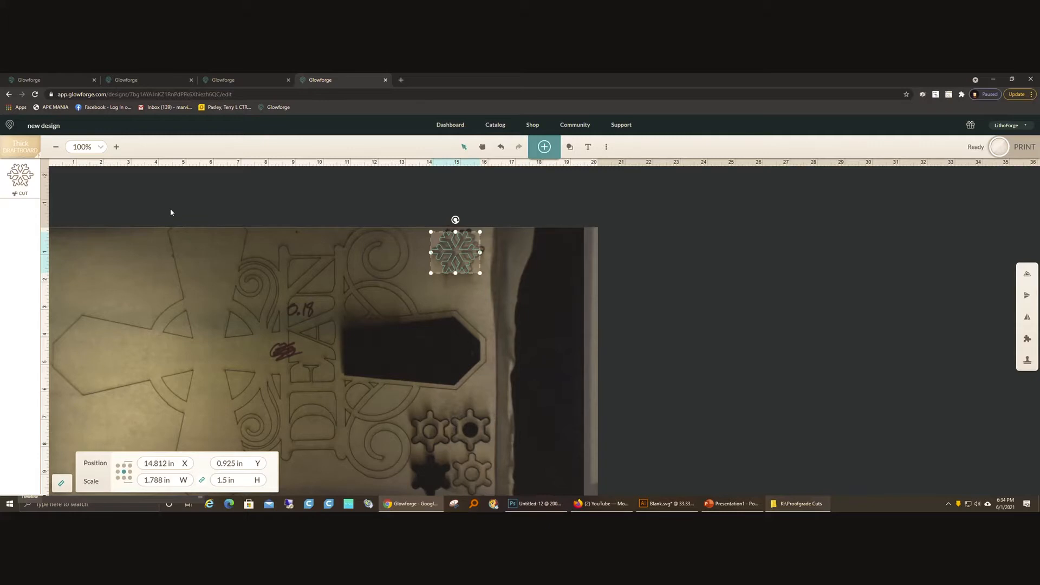
click(482, 146)
drag(350, 216, 419, 212)
click(20, 176)
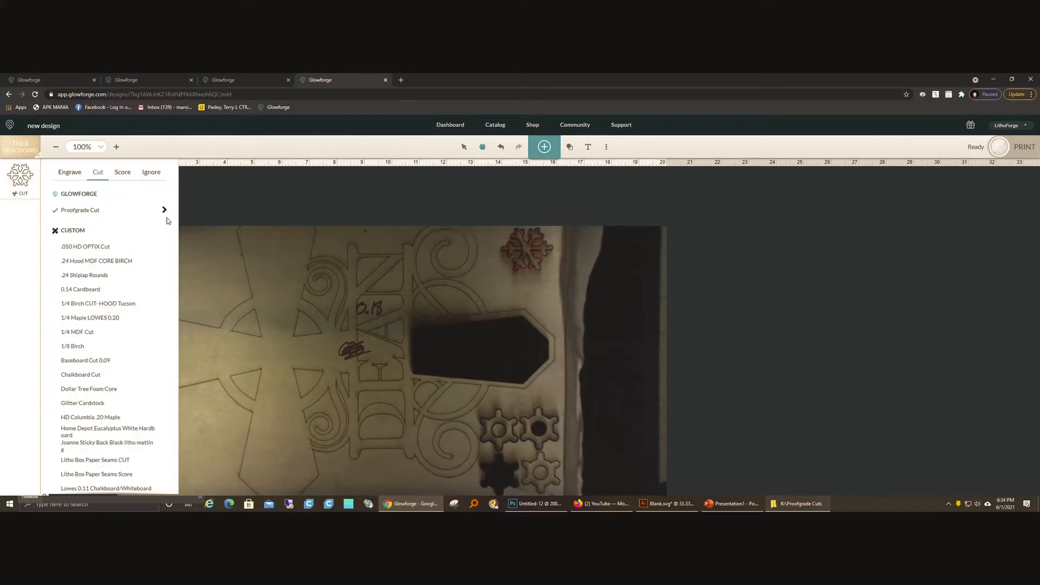
click(164, 211)
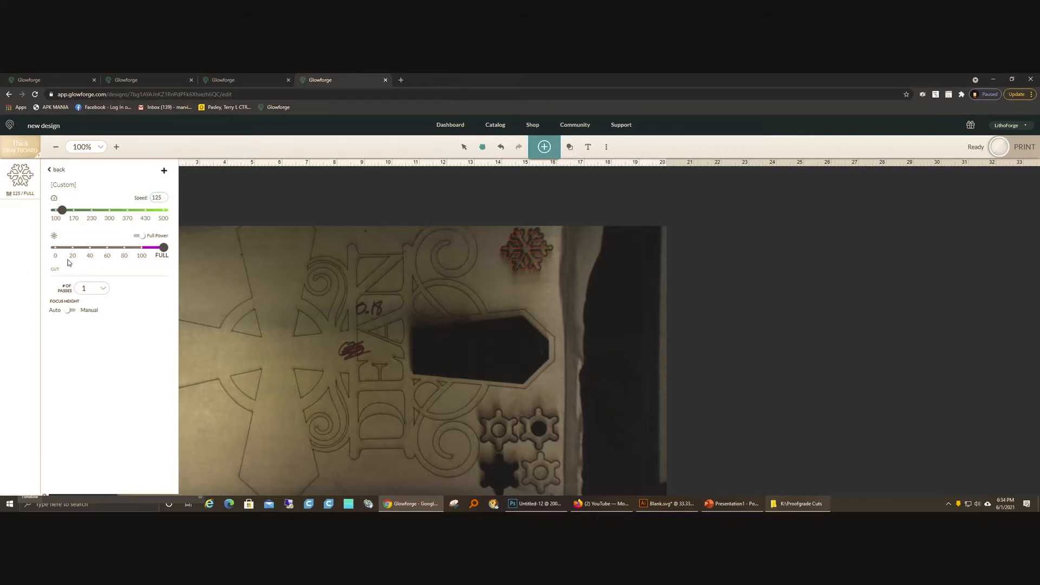
click(65, 171)
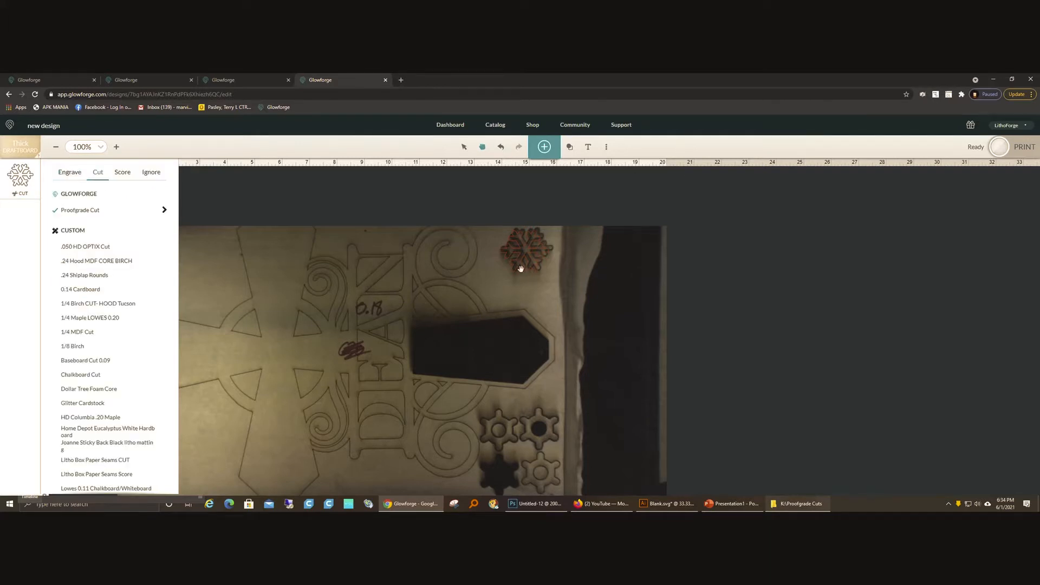
Step: Give the snowflake a manual cut setting with speed 120 and full power
scroll(106, 473, down, 3)
click(82, 490)
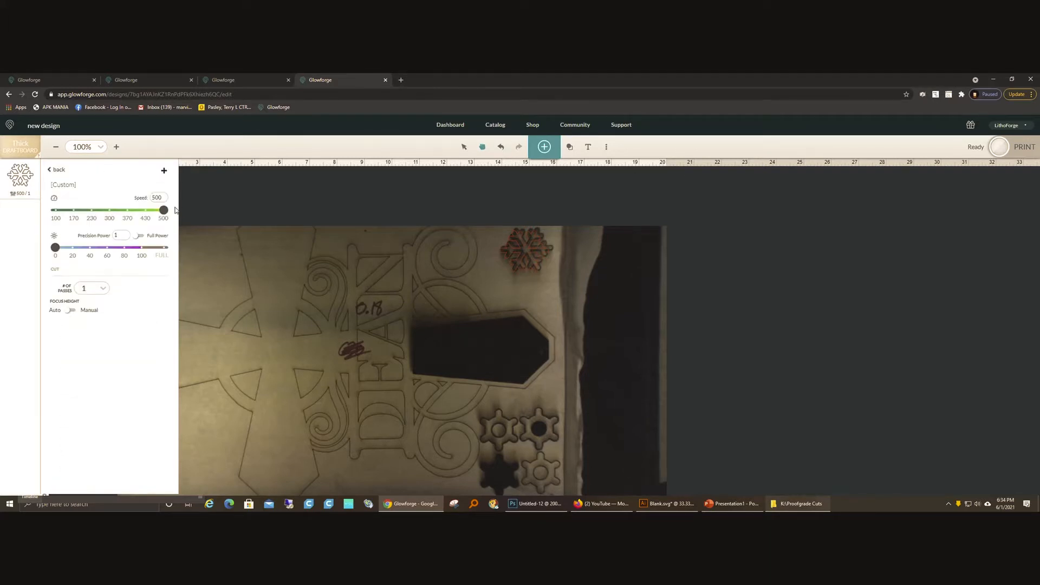
click(58, 170)
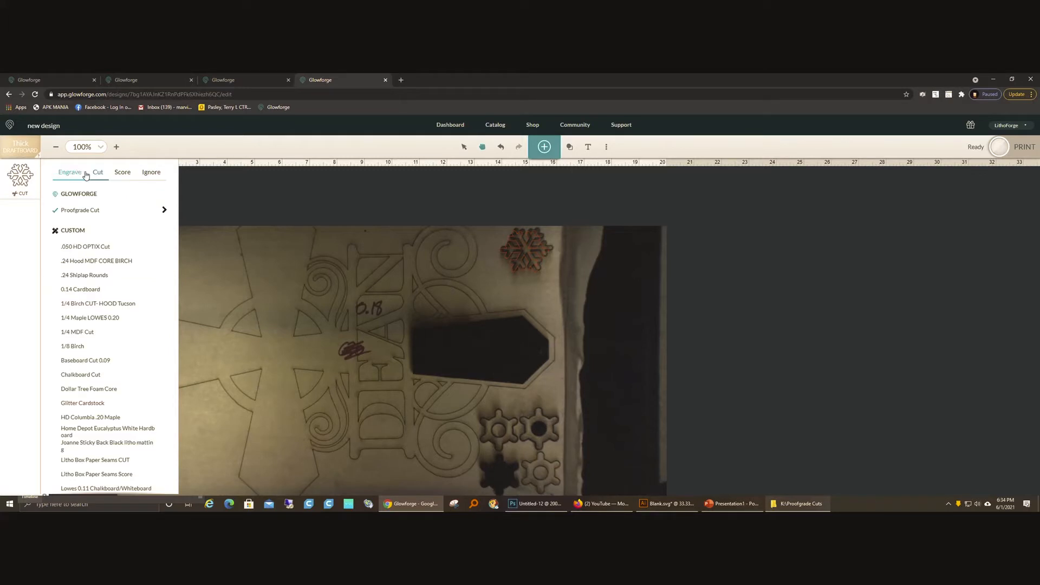
scroll(69, 328, down, 2)
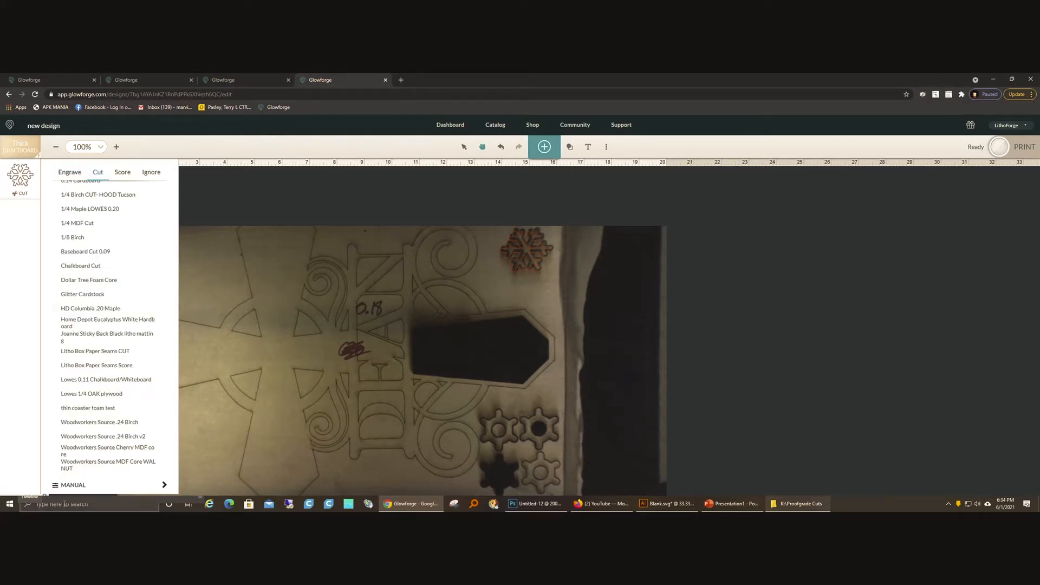
click(72, 486)
drag(162, 197, 130, 203)
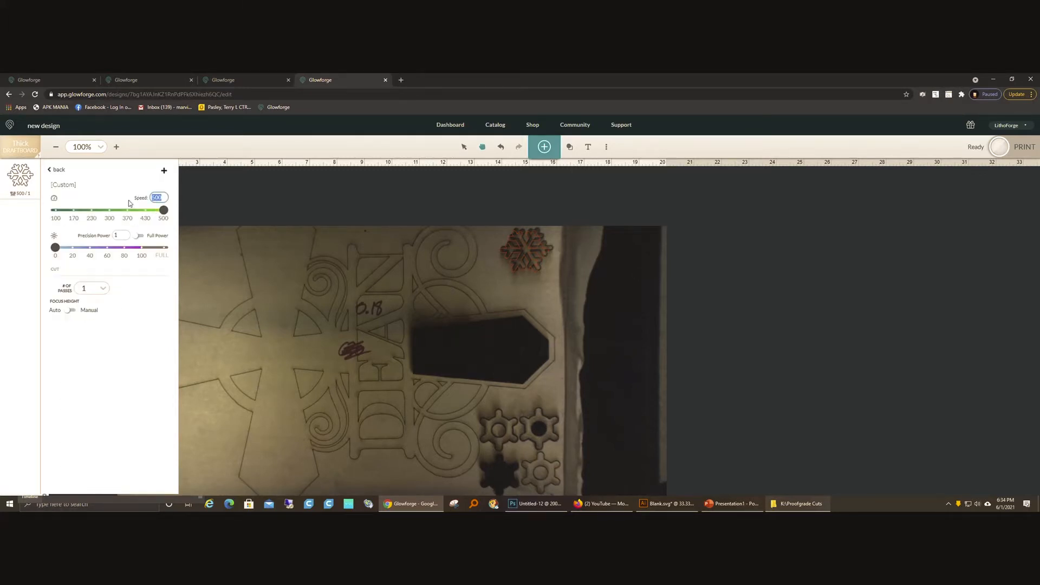
text(120)
click(138, 236)
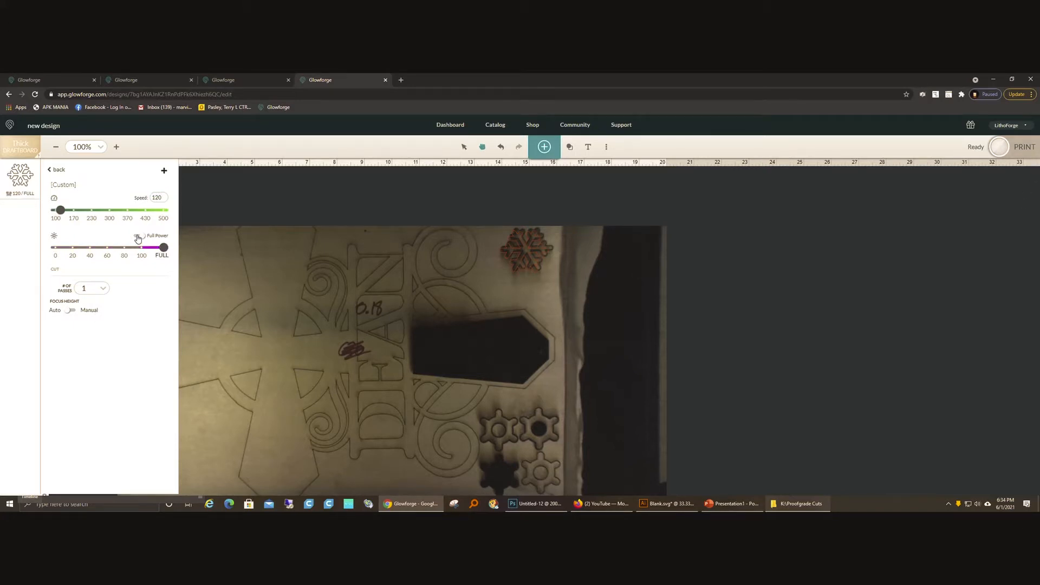
click(207, 207)
Step: Change the material from Thick Draftboard to an uncertified material 0.18 in thick
click(4, 147)
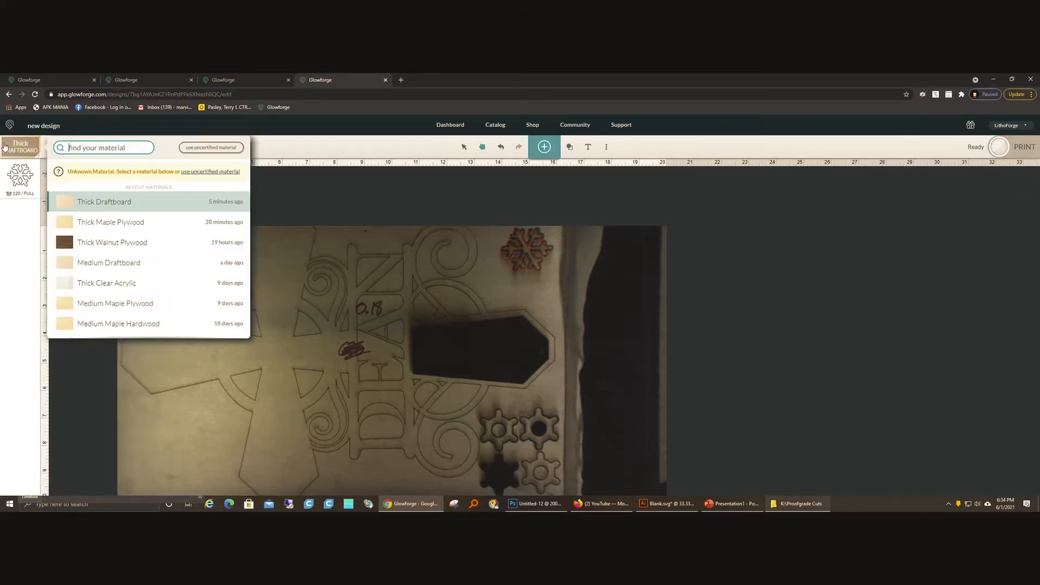
click(218, 172)
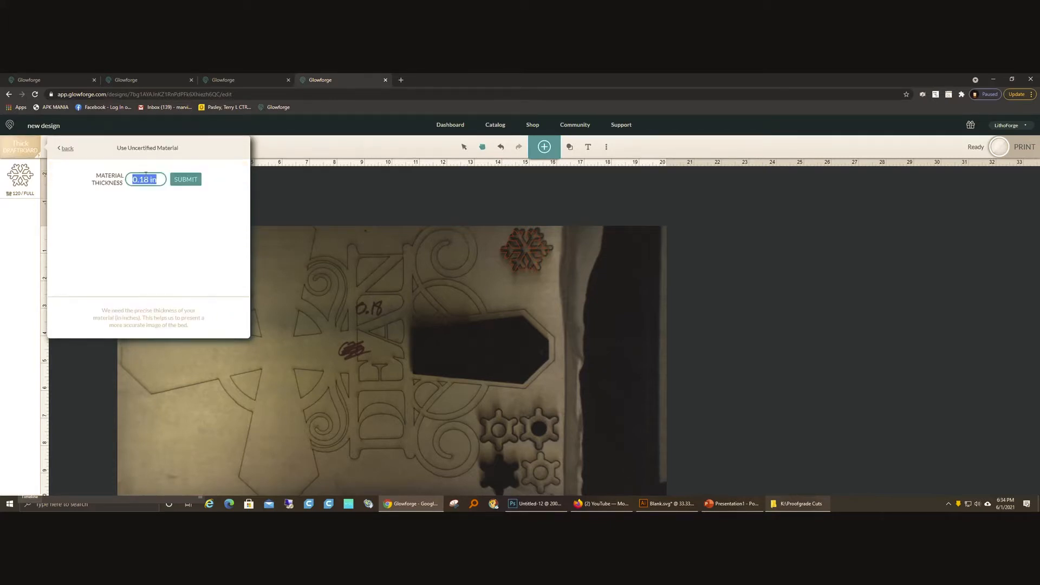
click(176, 179)
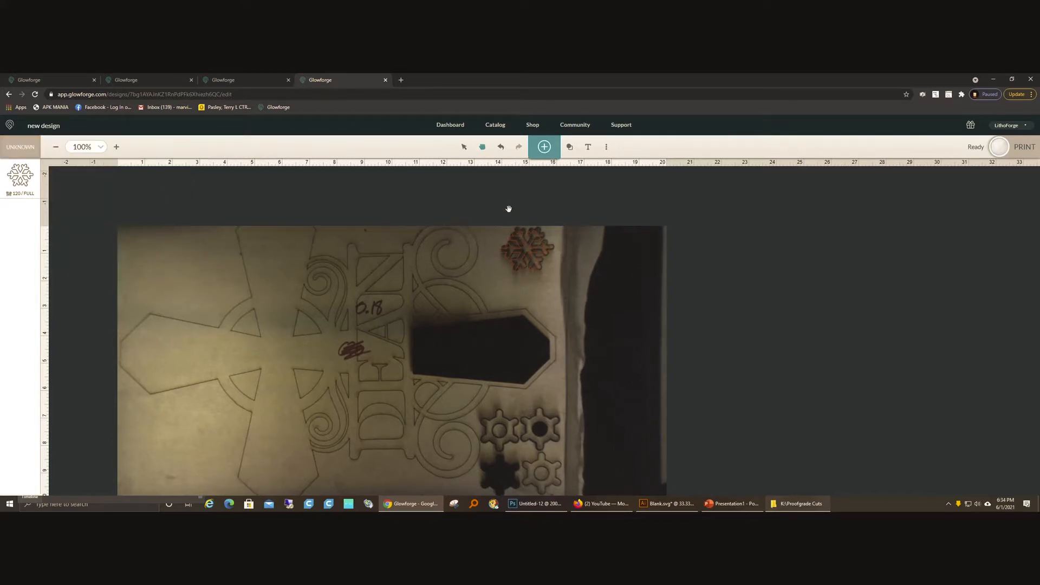
Step: Move the snowflake to the blank upper-left corner of the scrap board and set the focus on the board
click(464, 146)
drag(526, 254, 148, 252)
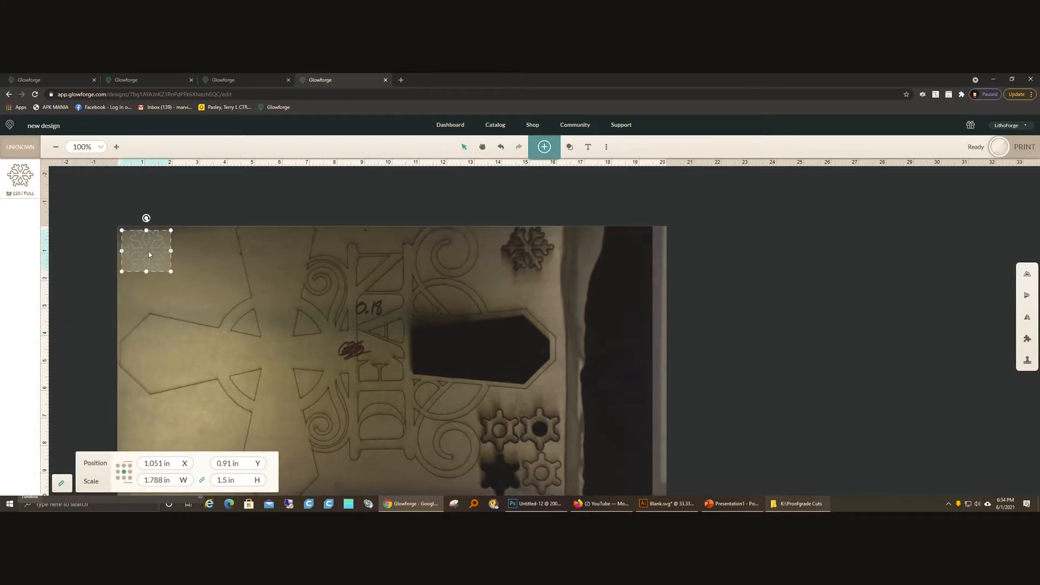
click(230, 286)
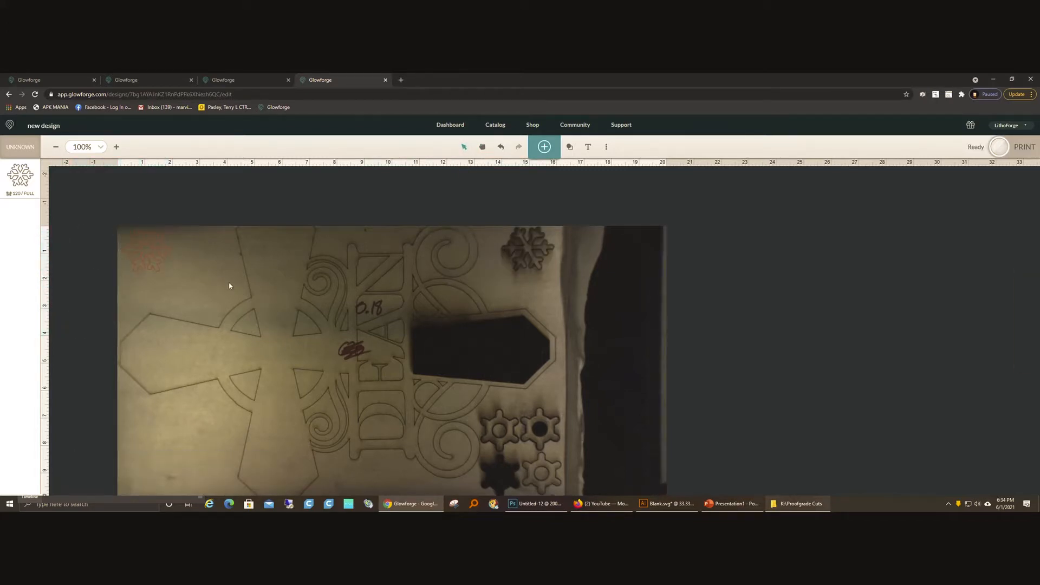
click(606, 149)
click(589, 189)
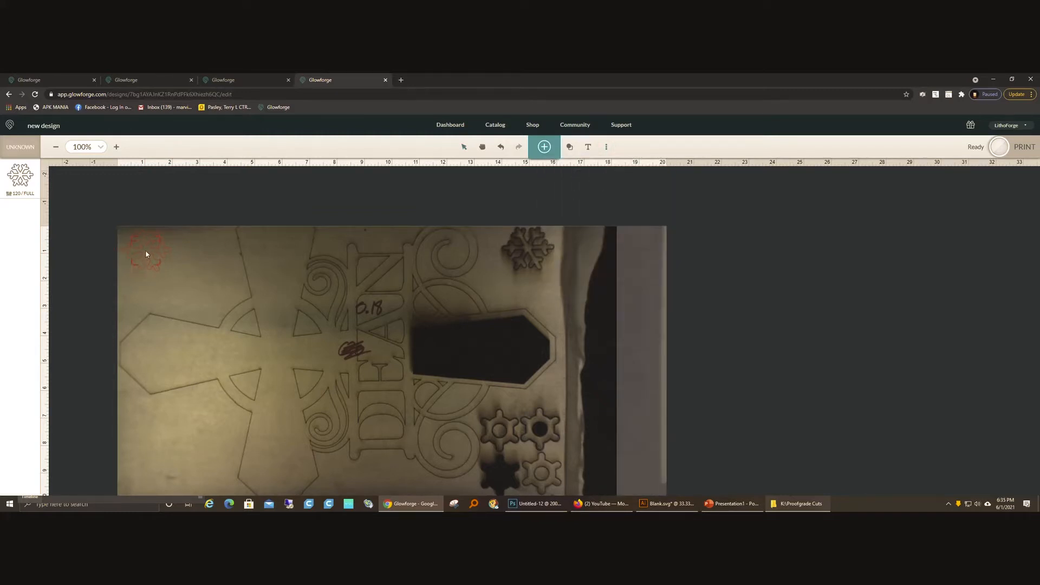
click(267, 332)
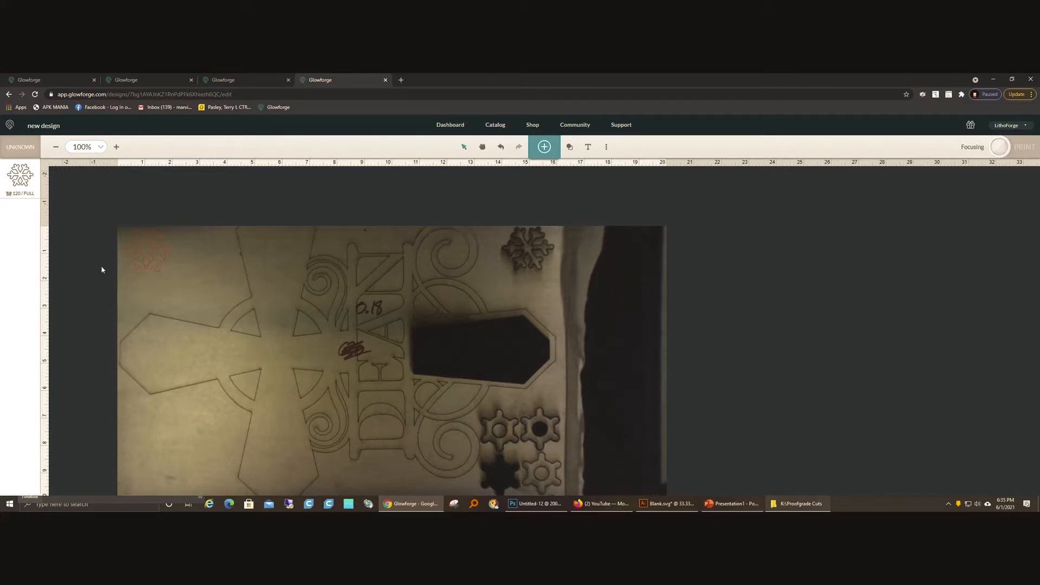
click(144, 251)
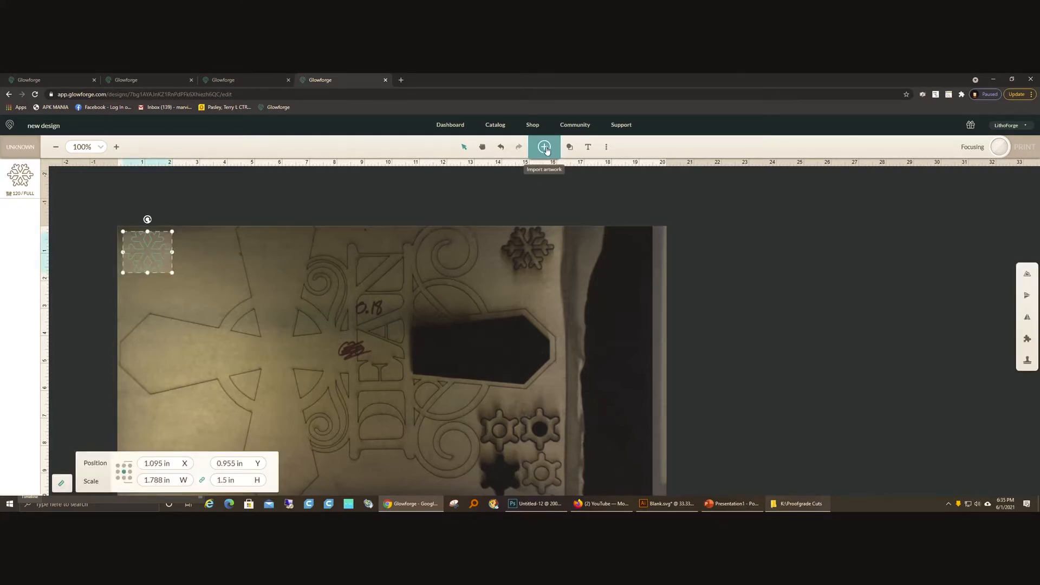
click(545, 147)
click(532, 158)
click(520, 176)
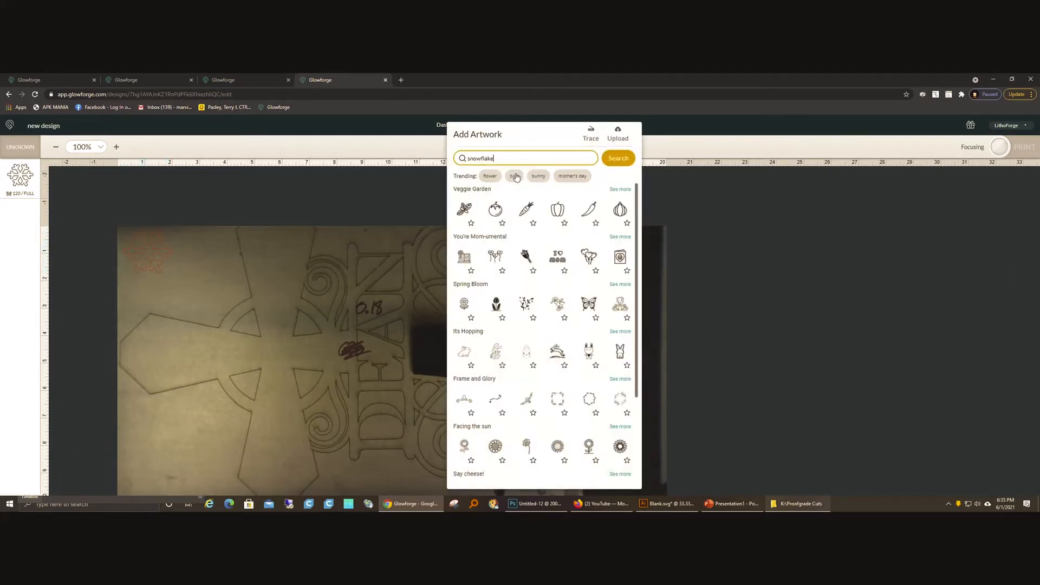
click(618, 158)
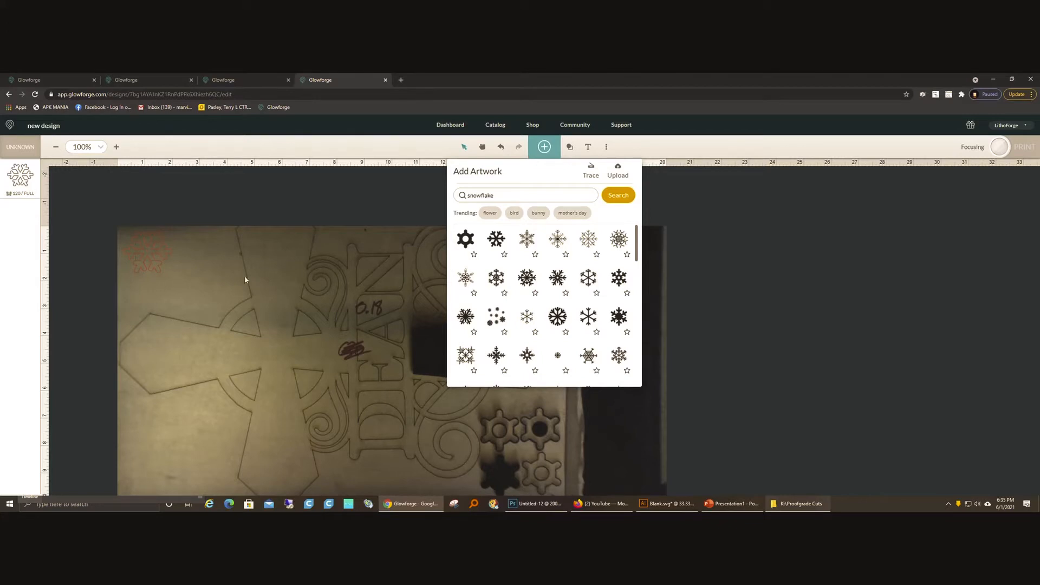
click(421, 212)
Step: Try placing a duplicate of the outlined snowflake beside the original, and delete the duplicate
click(164, 248)
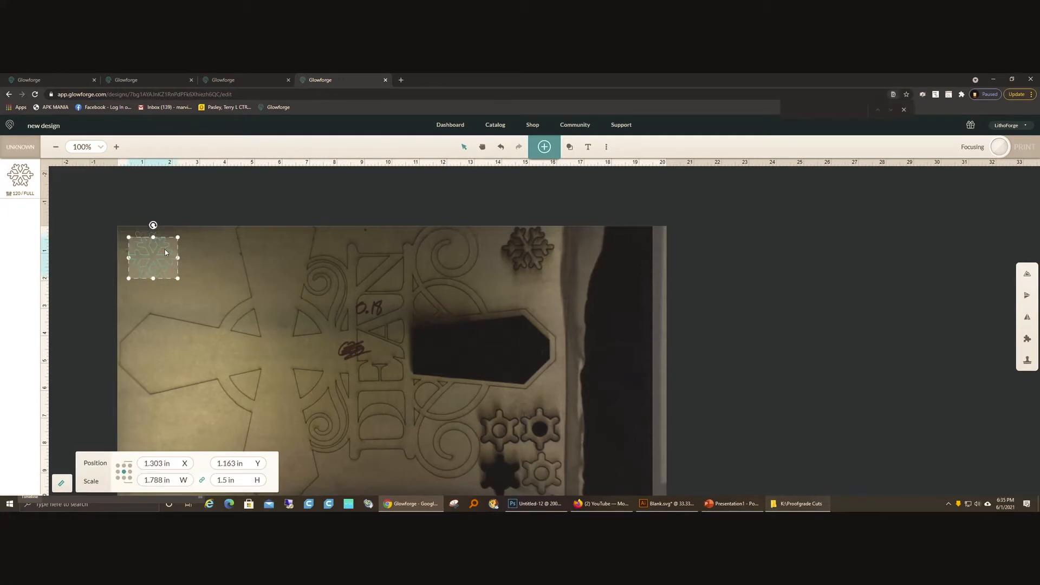
drag(164, 249, 221, 247)
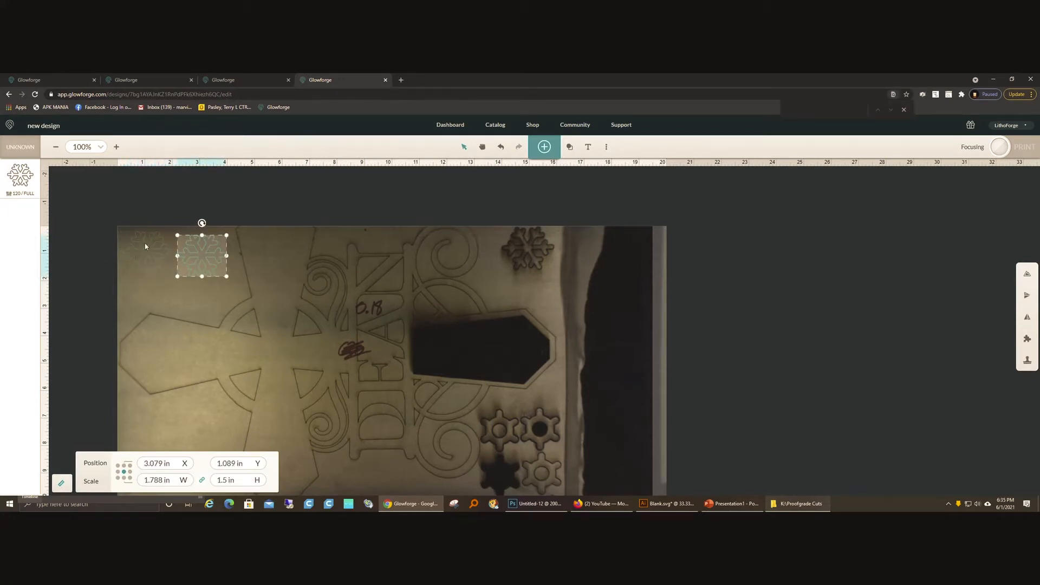
click(153, 313)
click(216, 238)
key(Delete)
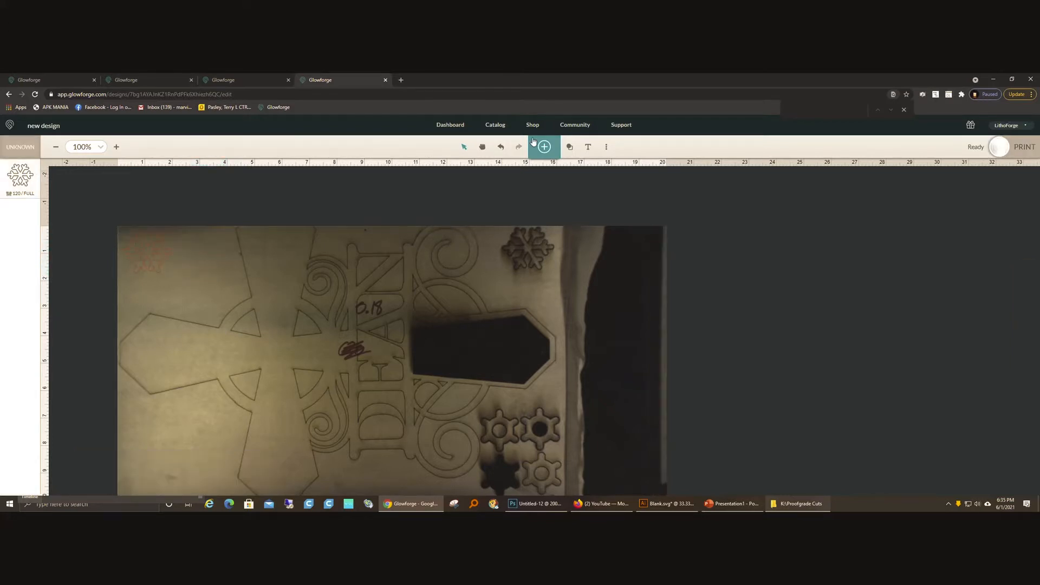
Step: Search the artwork for "snowflake" and add the solid six-armed branching snowflake to the design
click(544, 147)
click(499, 160)
click(498, 175)
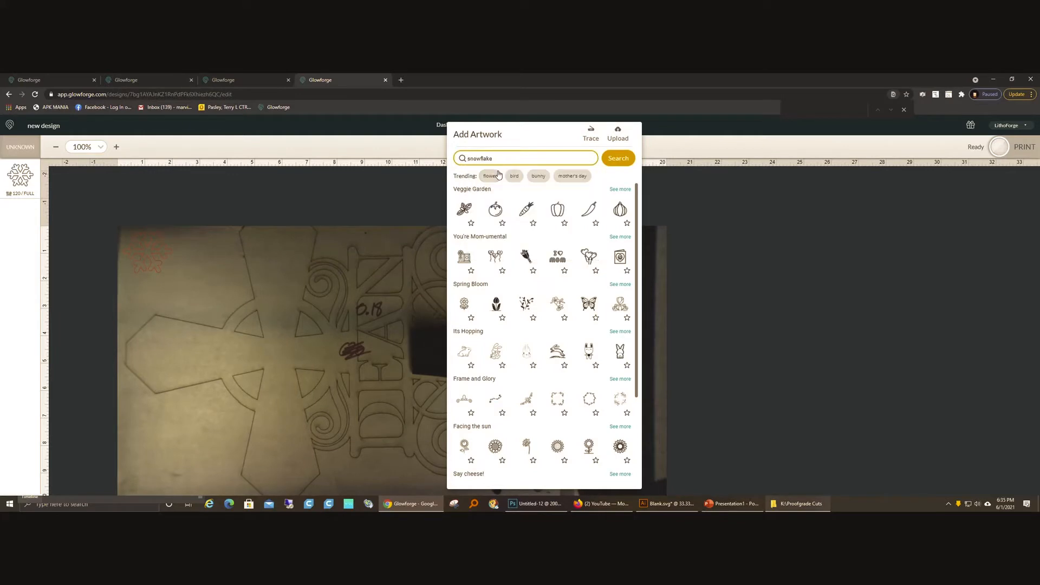
click(623, 158)
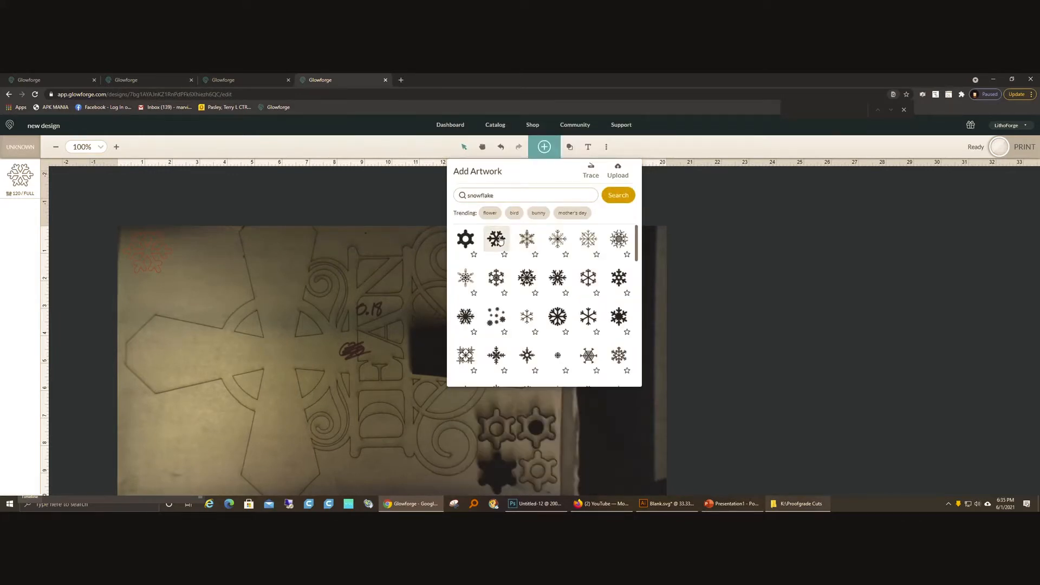
click(499, 241)
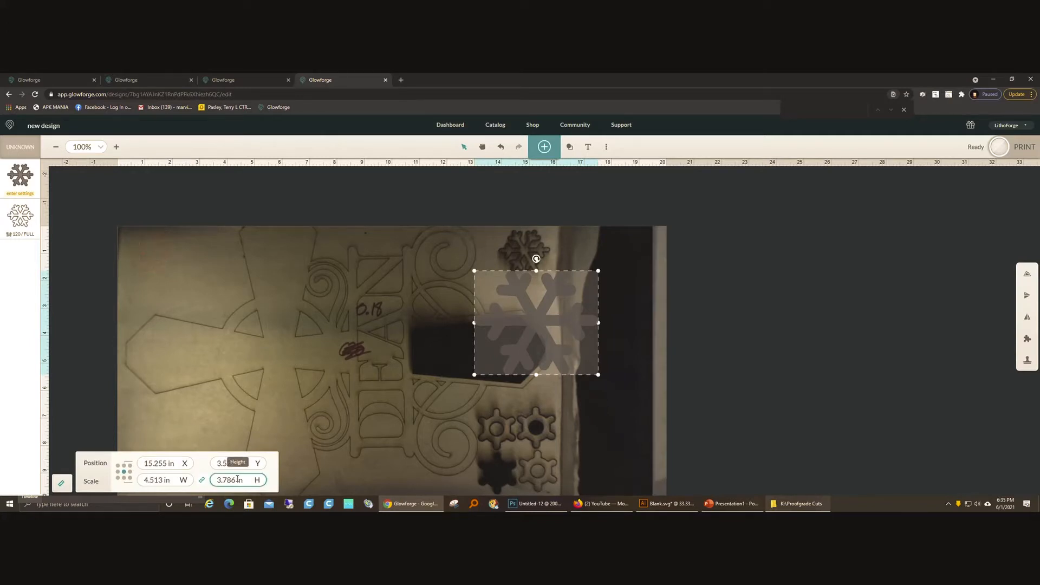
Step: Scale both snowflakes proportionally to 1 in high and place the new one just right of the first on the scrap board
double_click(227, 480)
text(1)
key(Return)
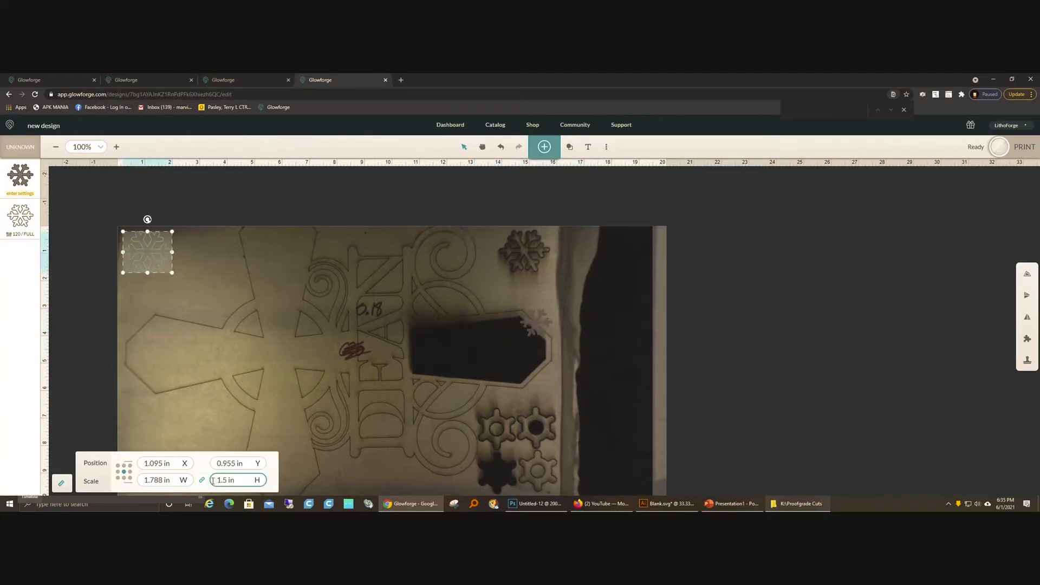
double_click(226, 480)
text(1)
key(Return)
click(166, 281)
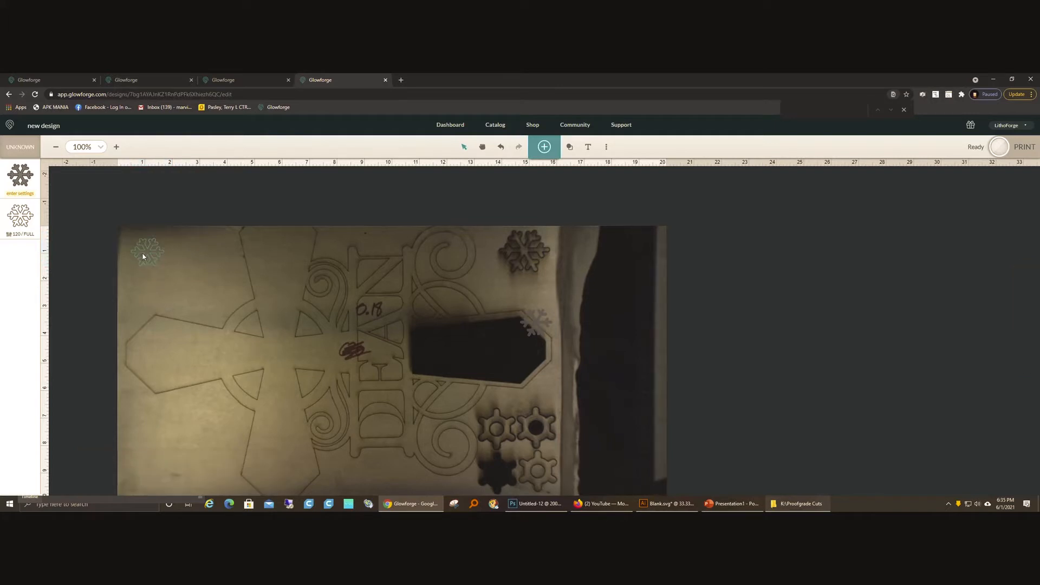
drag(532, 328, 187, 252)
Step: Switch the new snowflake's operation from engrave to a manual cut
click(22, 178)
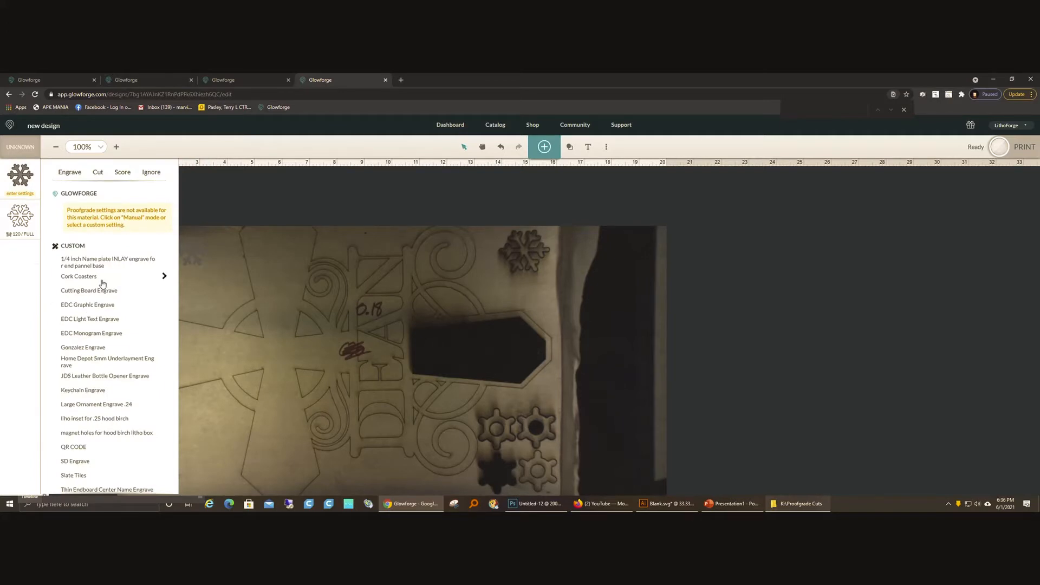
scroll(101, 282, down, 1)
click(78, 486)
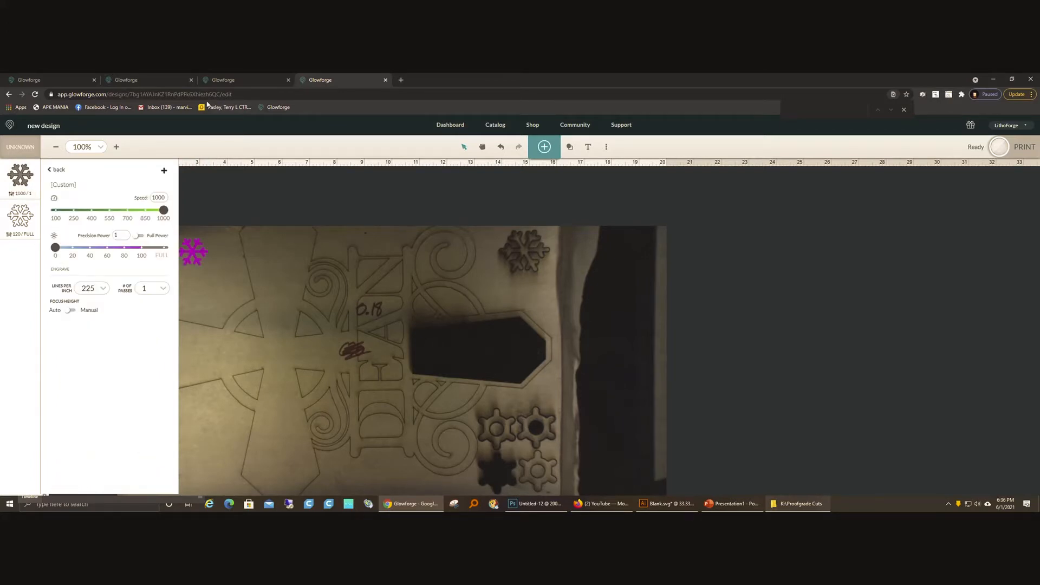
double_click(163, 197)
click(59, 173)
click(59, 172)
click(97, 172)
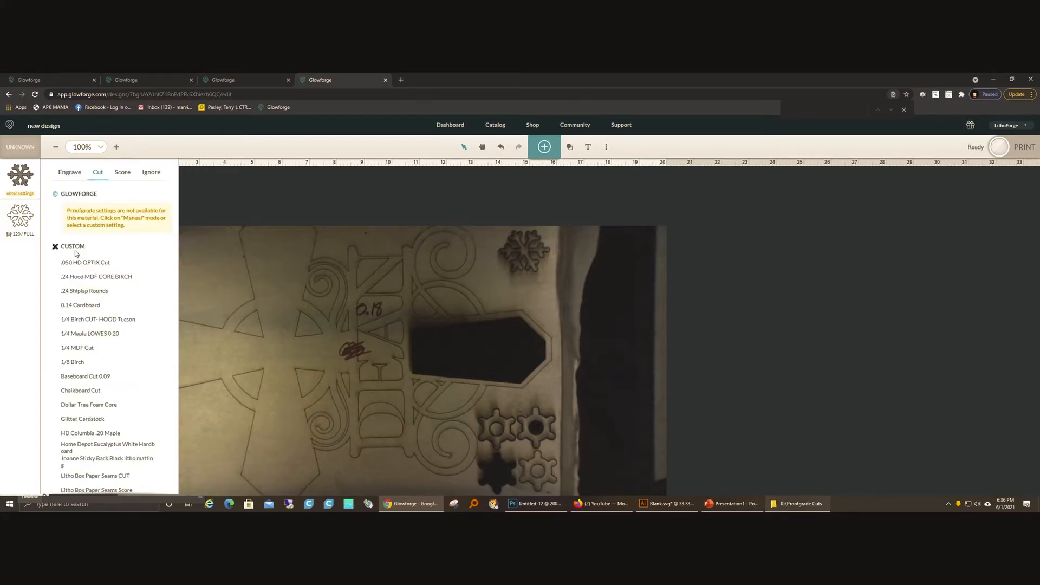
scroll(90, 325, down, 1)
click(96, 487)
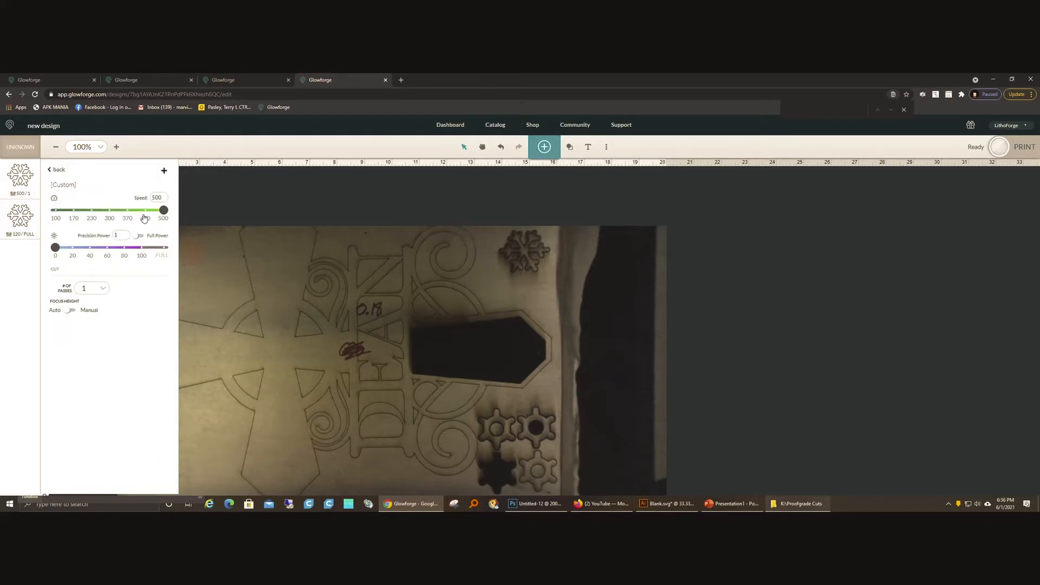
Step: Set the new snowflake's manual cut to speed 130, full power and 2 passes
double_click(163, 200)
text(130)
click(139, 236)
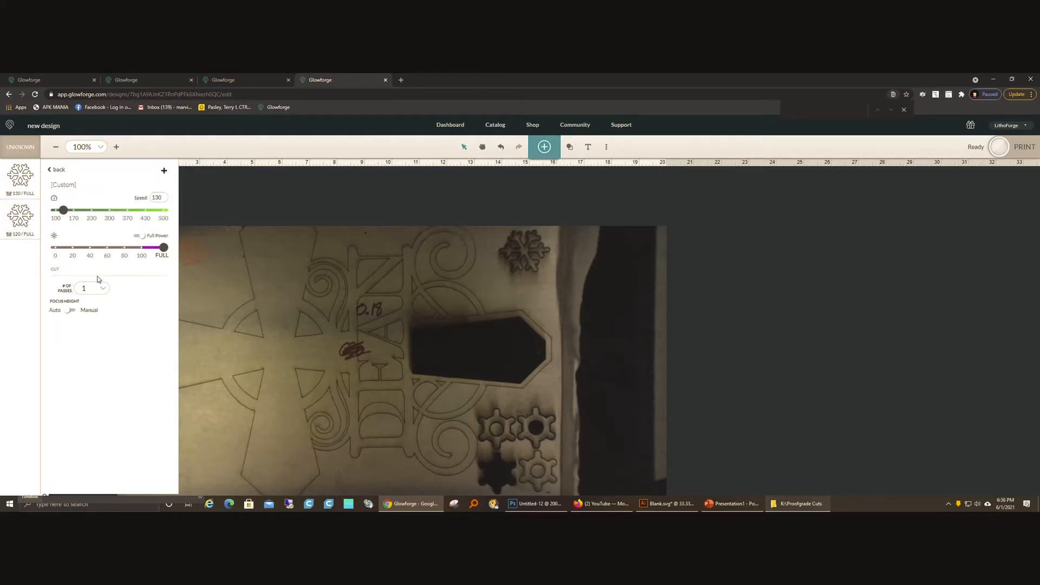
click(100, 288)
click(93, 322)
click(206, 301)
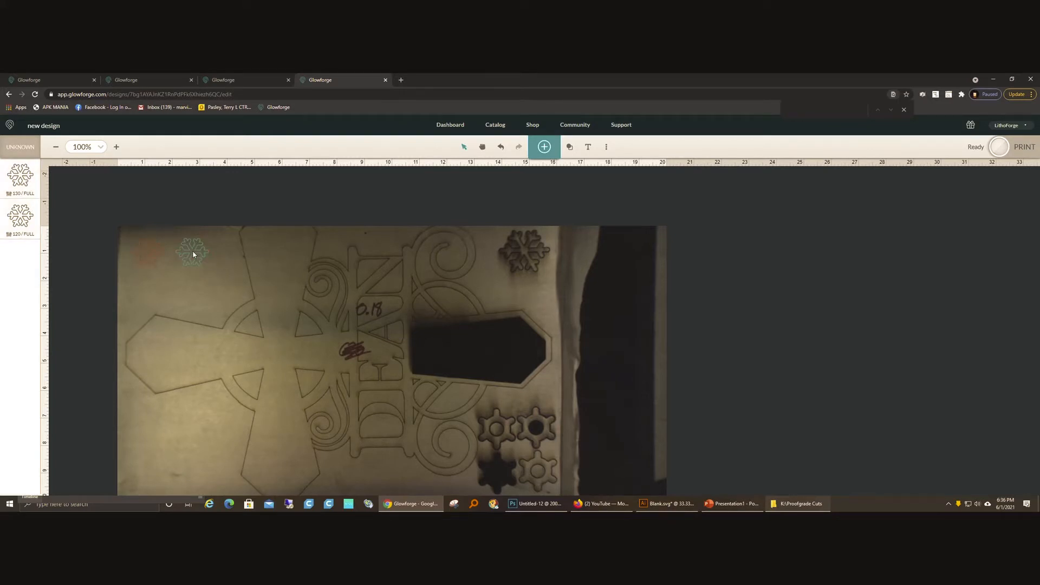
Step: Add a text object reading "130 F 2x" in the Kavoon font
click(588, 147)
click(916, 247)
text(130 - 2x)
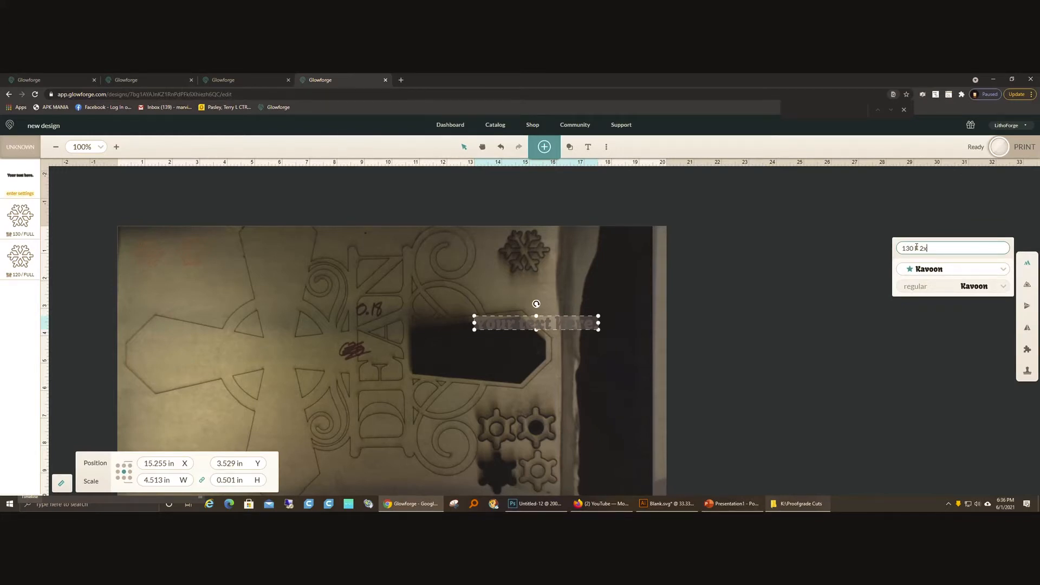
key(Return)
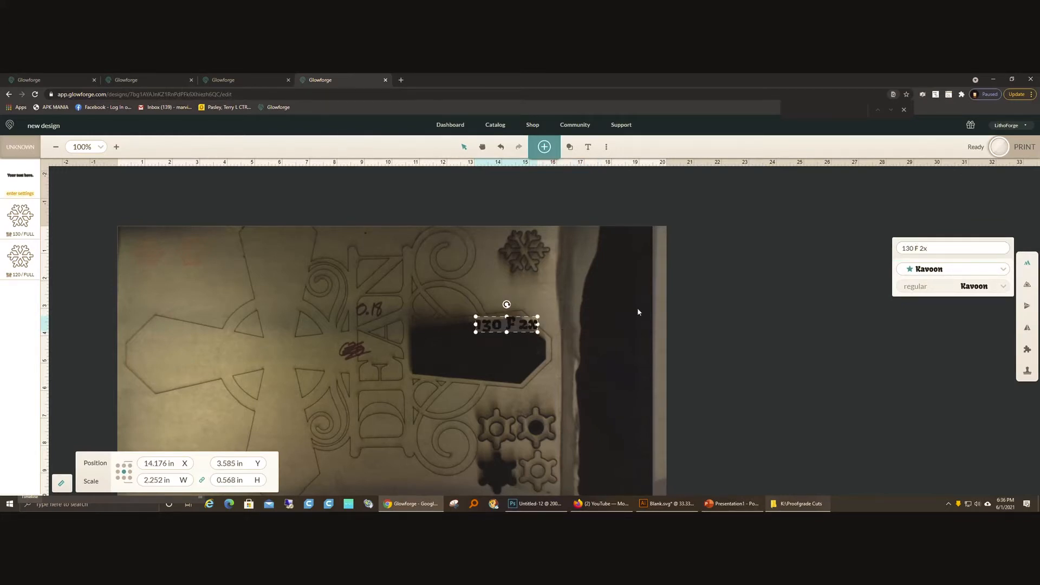
Step: Shrink the 130 F 2x label to about 1.4 in wide and place it directly beneath the second snowflake
drag(509, 324, 285, 274)
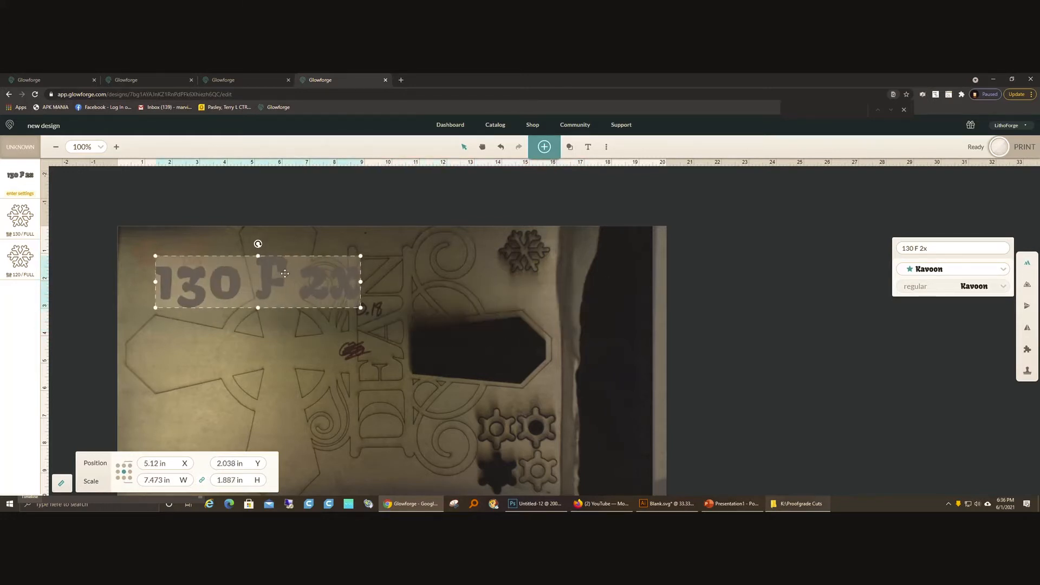
drag(351, 259, 200, 273)
click(251, 268)
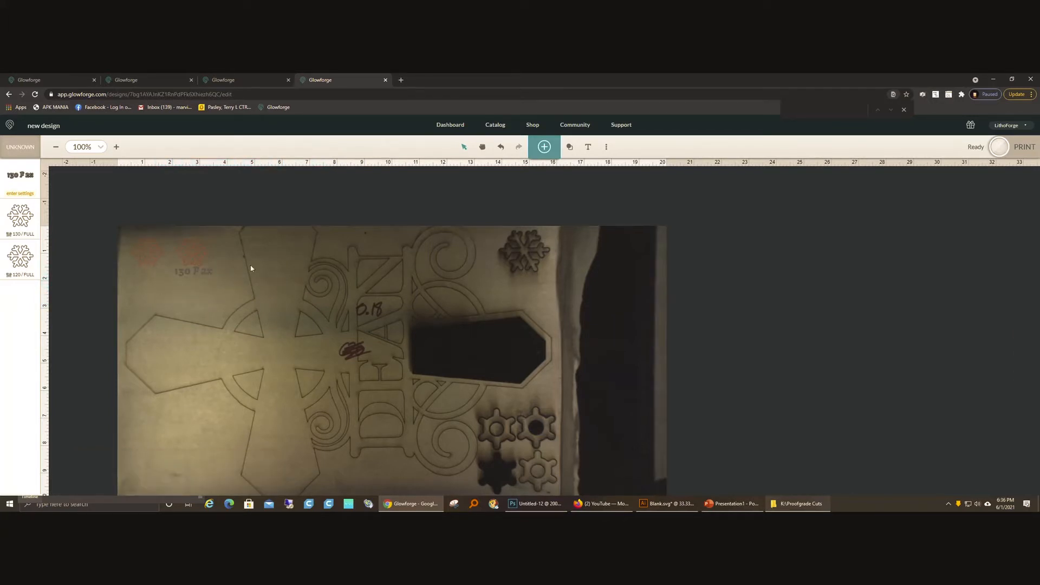
Step: Apply the custom SD Engrave setting to the 130 F 2x label
click(200, 274)
click(22, 182)
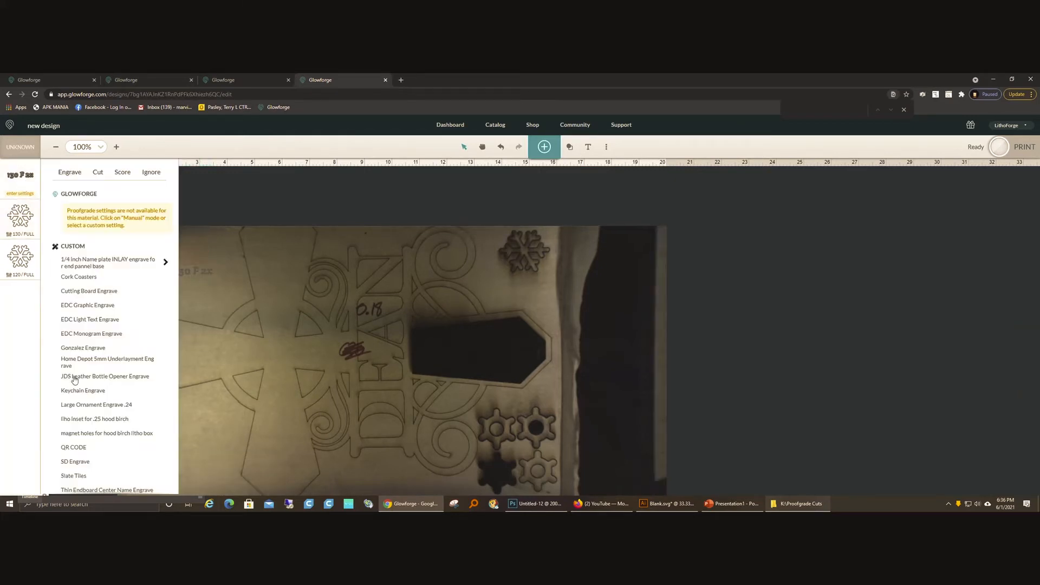
click(75, 461)
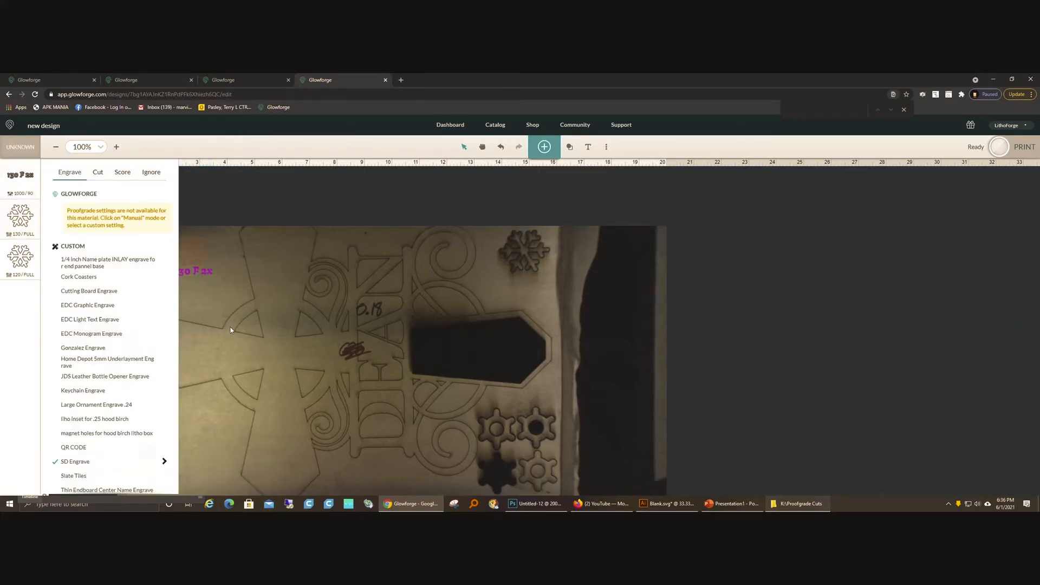
Step: Duplicate the 130 F 2x label and move the copy beneath the first snowflake, at about X 1.44 in, Y 1.71 in
click(199, 270)
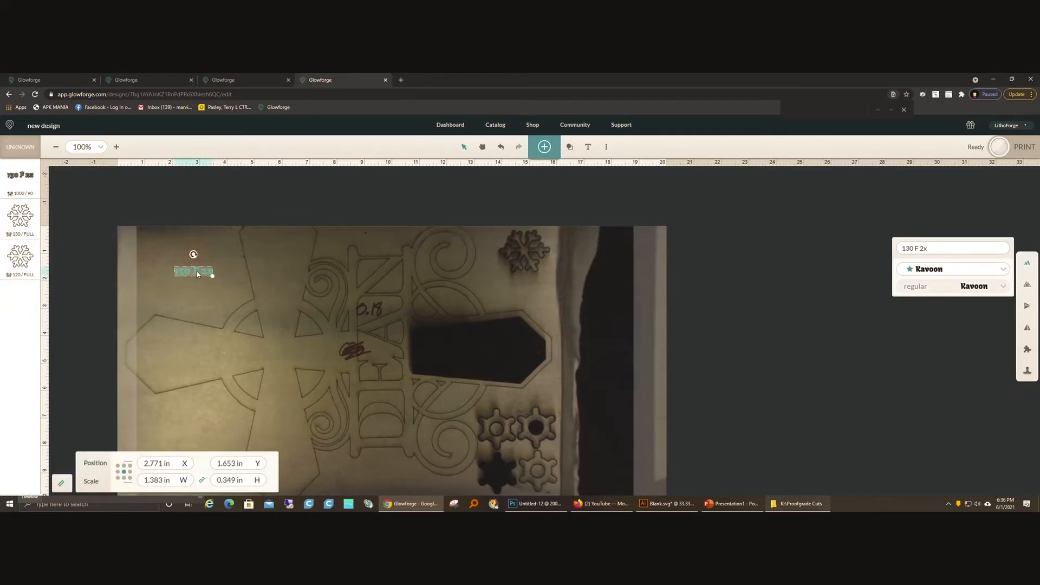
key(ctrl+d)
key(Left)
key(Left)
key(Left)
key(Left)
key(Left)
key(Left)
key(Left)
key(Left)
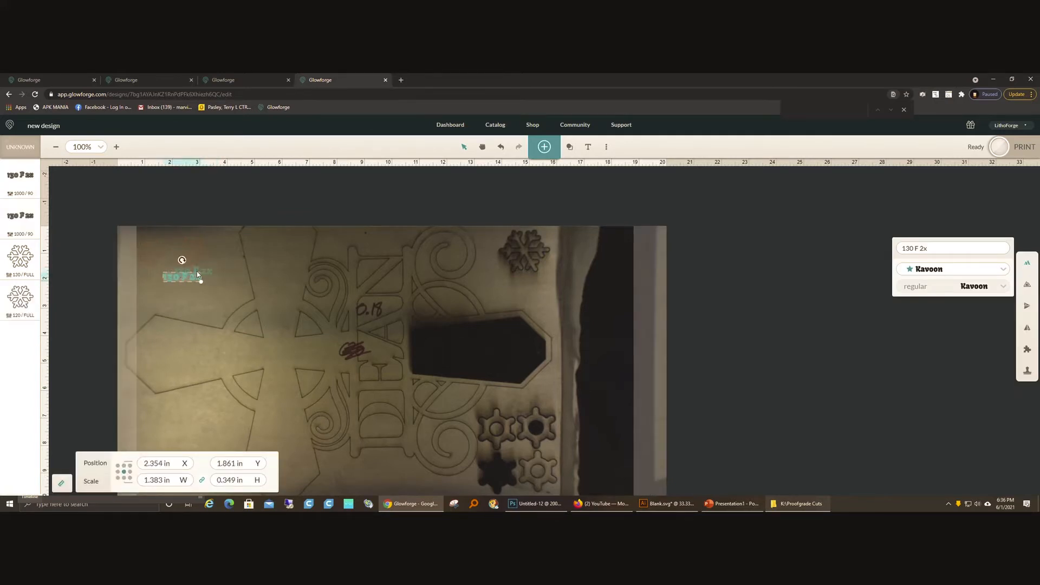
key(Left)
key(Left)
key(Left)
key(Left)
key(Left)
key(Left)
key(Left)
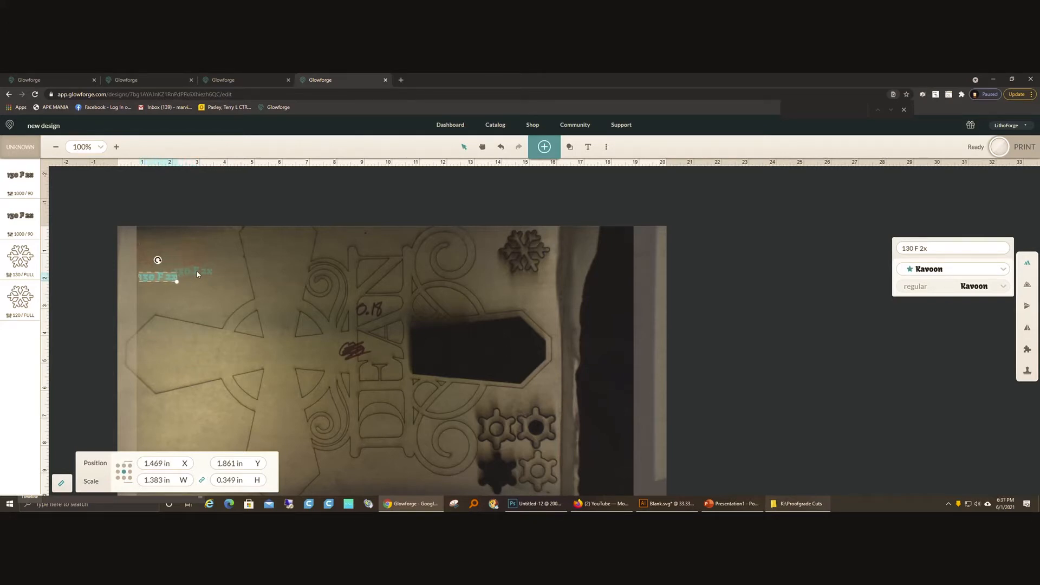
key(Up)
key(Up)
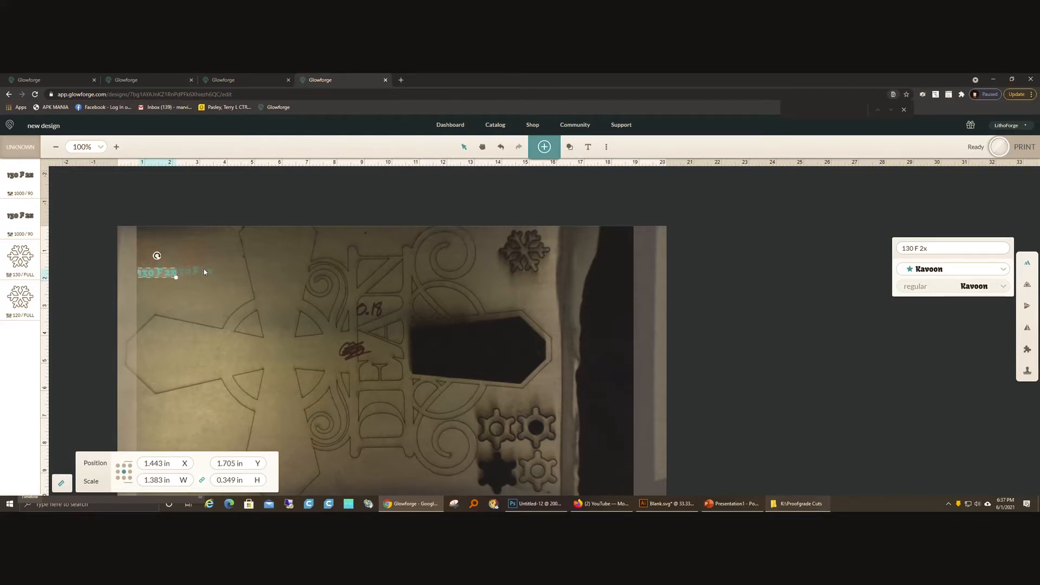
Step: Nudge the original 130 F 2x label right to about X 2.93 in so it clears the copied label
key(Right)
key(Right)
key(Right)
key(Right)
key(Right)
key(Right)
key(Right)
key(Right)
key(Right)
key(Right)
key(Right)
key(Right)
key(Right)
key(Right)
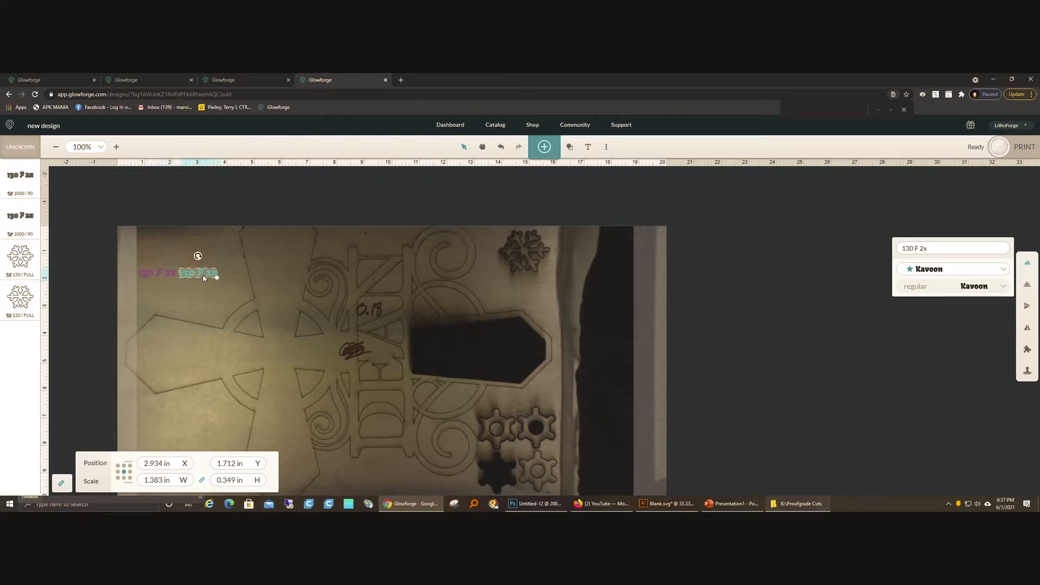
Step: Change the text of the copied label beneath the first snowflake to "120 f 1x"
click(156, 274)
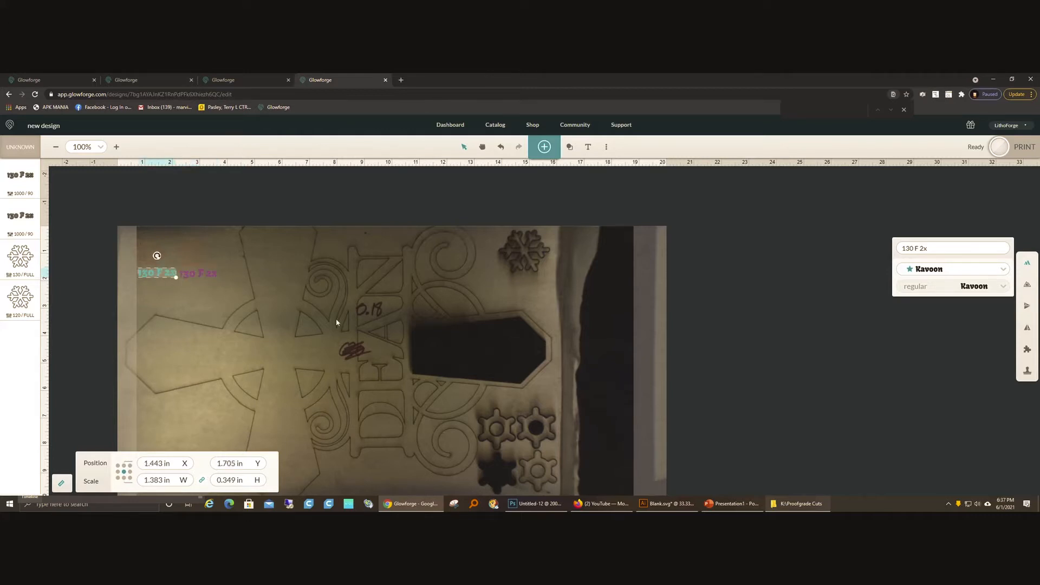
click(926, 248)
key(BackSpace)
key(BackSpace)
key(BackSpace)
key(BackSpace)
key(BackSpace)
key(BackSpace)
key(BackSpace)
text(120)
Step: Switch both text labels from engraving to scoring with the custom draft score setting
click(13, 168)
click(122, 172)
click(74, 306)
click(7, 211)
click(121, 172)
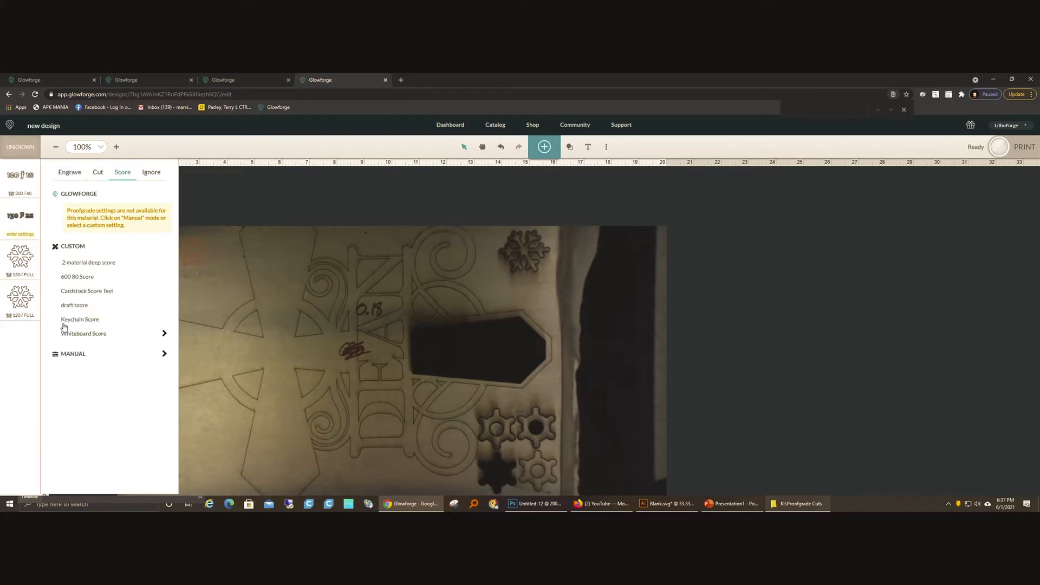
click(74, 306)
click(287, 194)
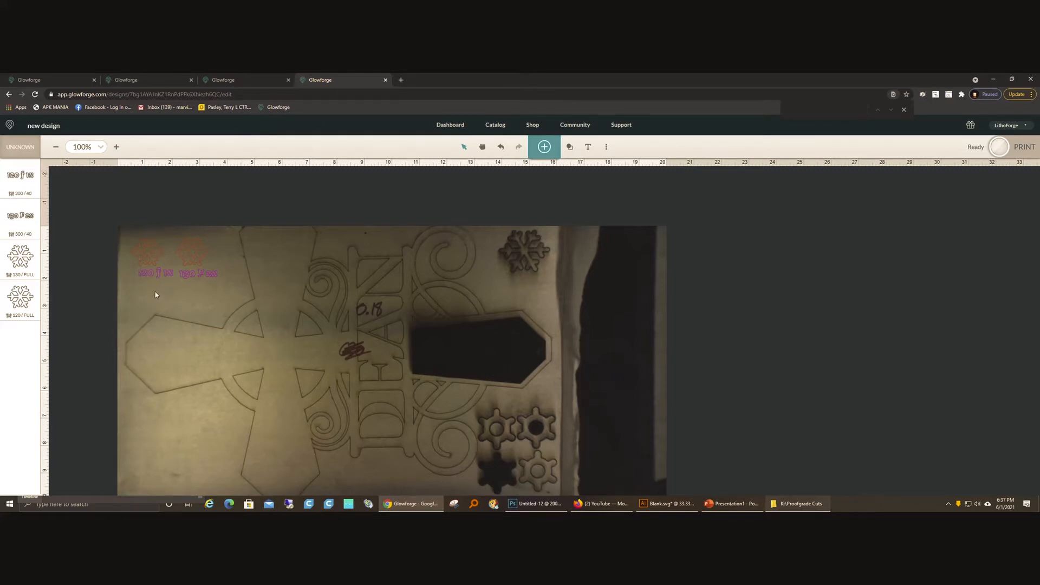
Step: Nudge the 120 f 1x label left and slightly up to centre it beneath the first snowflake
click(164, 278)
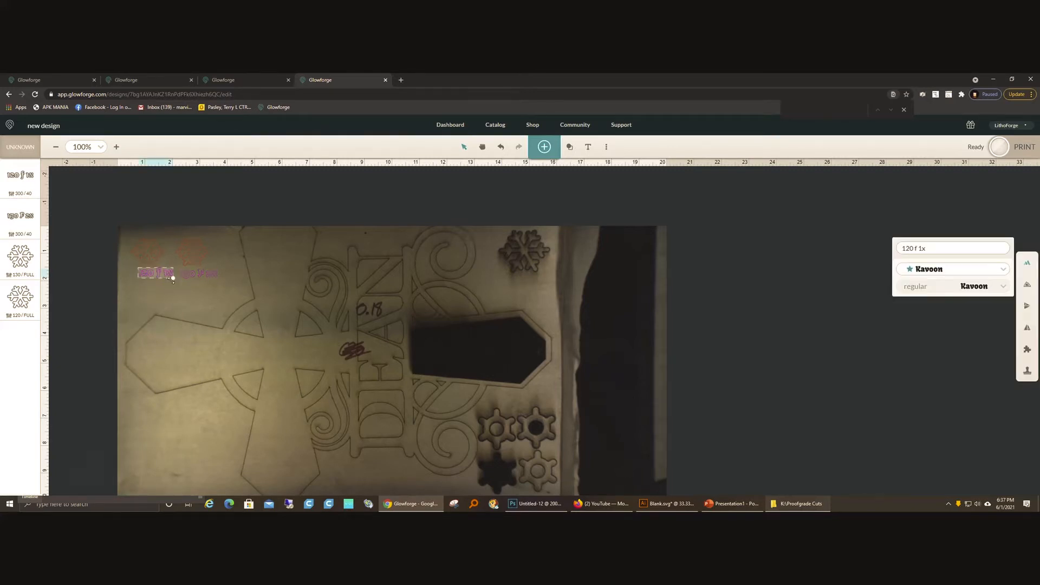
key(Left)
key(Left)
key(Left)
key(Left)
key(Left)
key(Left)
key(Left)
key(Left)
key(Left)
key(Left)
key(Left)
key(Left)
key(Left)
key(Left)
key(Left)
key(Left)
key(Left)
key(Left)
key(Left)
key(Left)
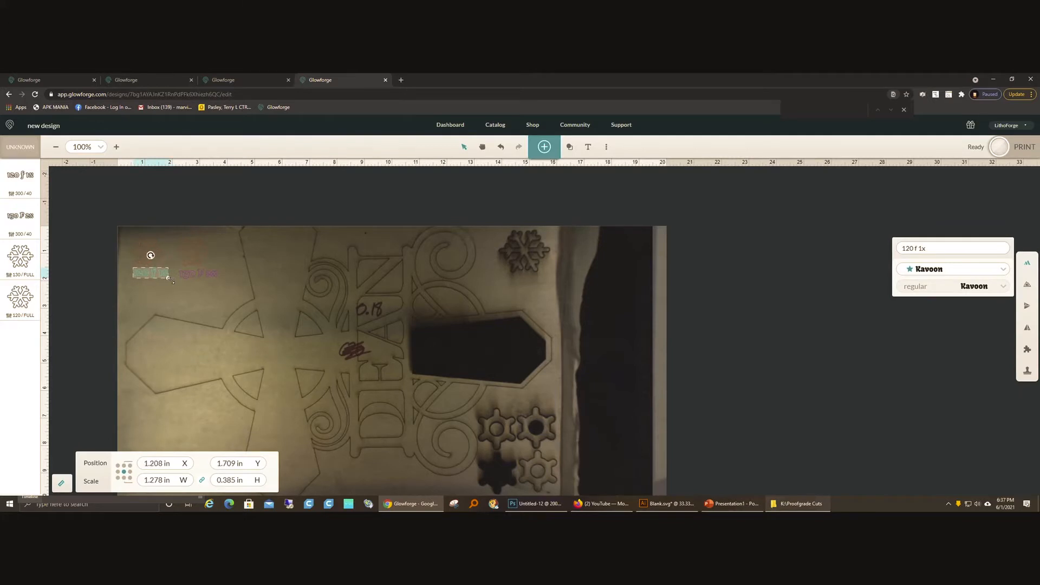
key(Up)
key(Left)
click(160, 307)
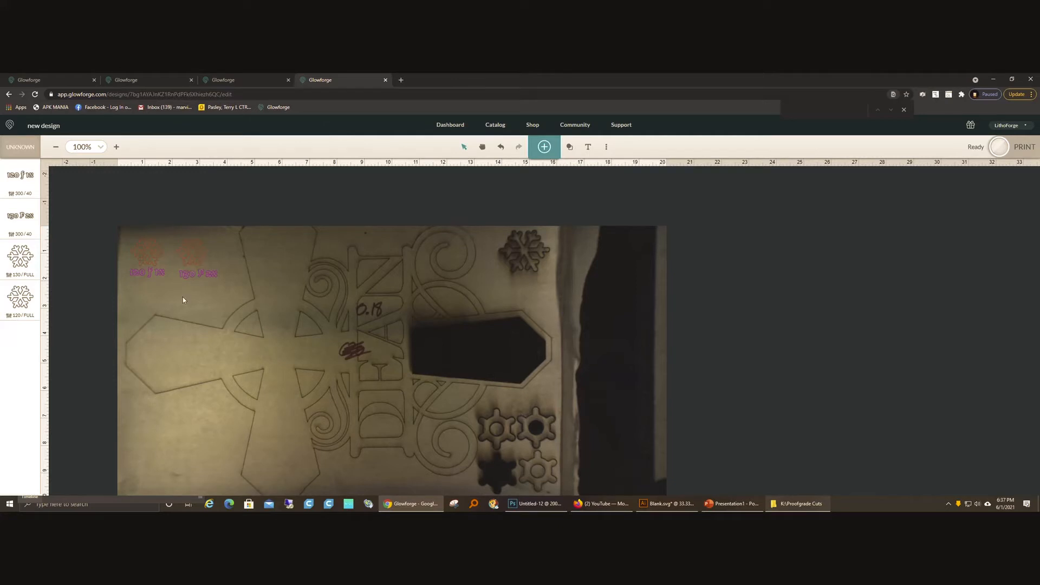
Step: Search the artwork for "snowflake" and add the solid six-armed branching snowflake as a third test piece
click(544, 146)
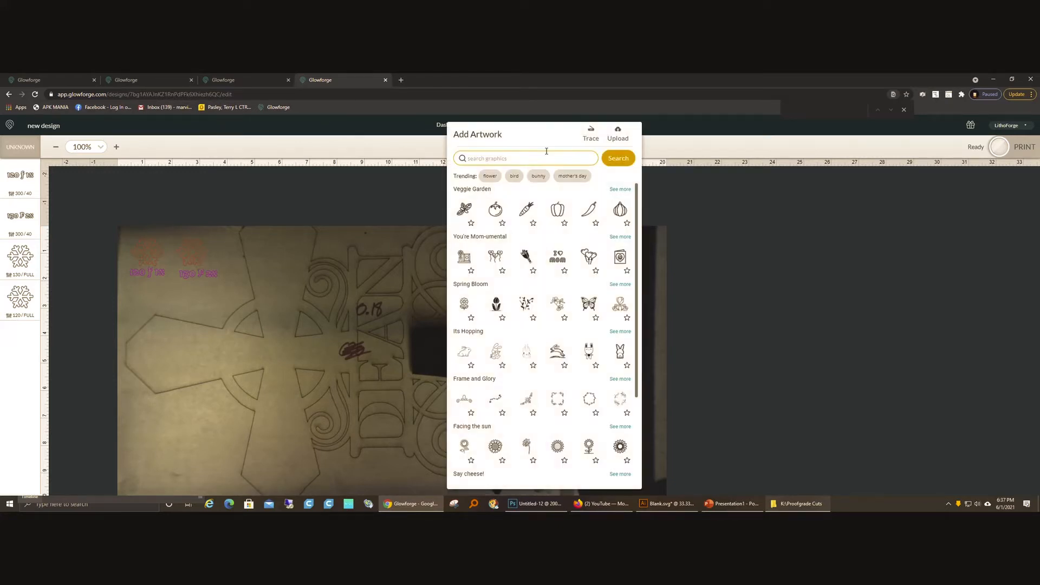
click(585, 159)
text(snowflake)
key(Return)
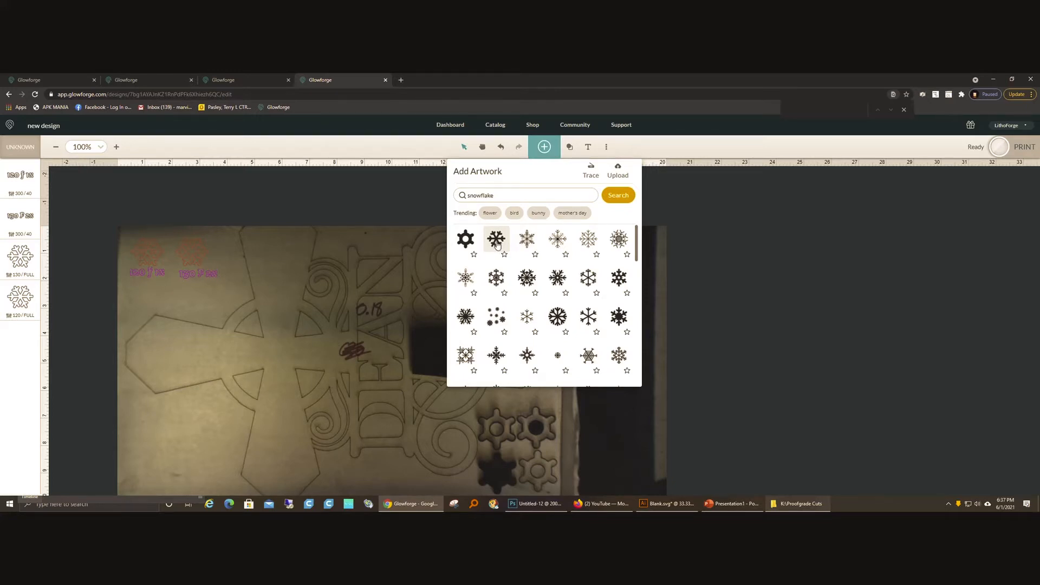
click(495, 240)
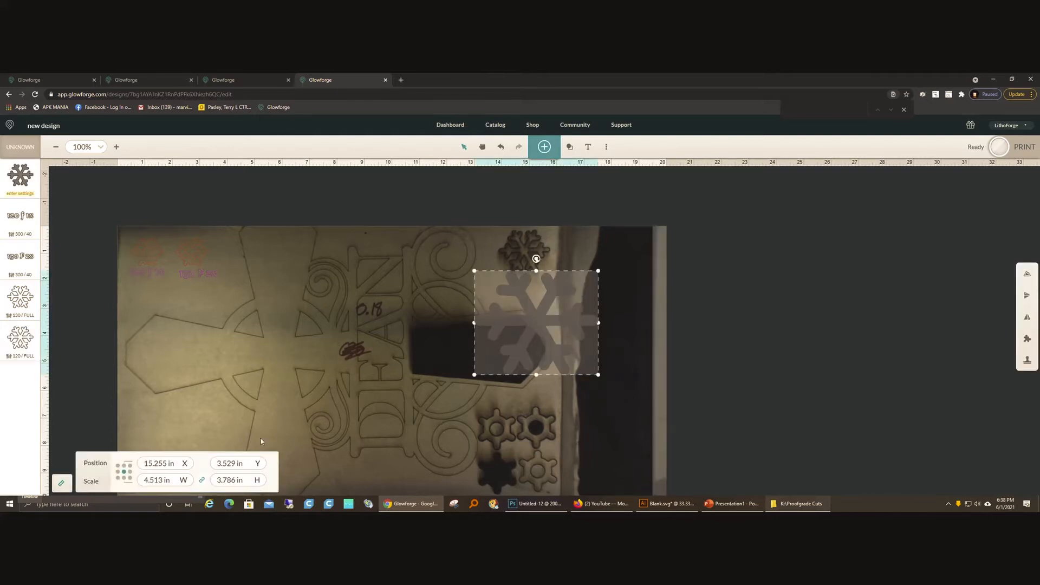
Step: Scale the third snowflake proportionally to 1 in high and place it beneath the 120 f 1x label, at about X 1.1 in, Y 2.5 in
double_click(227, 480)
text(1)
key(Return)
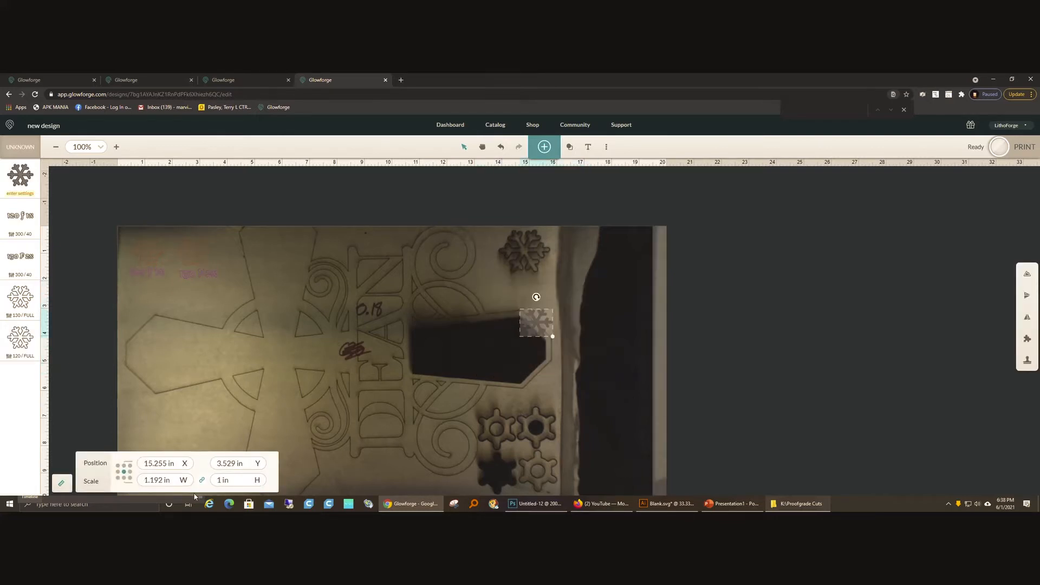
drag(532, 324, 143, 294)
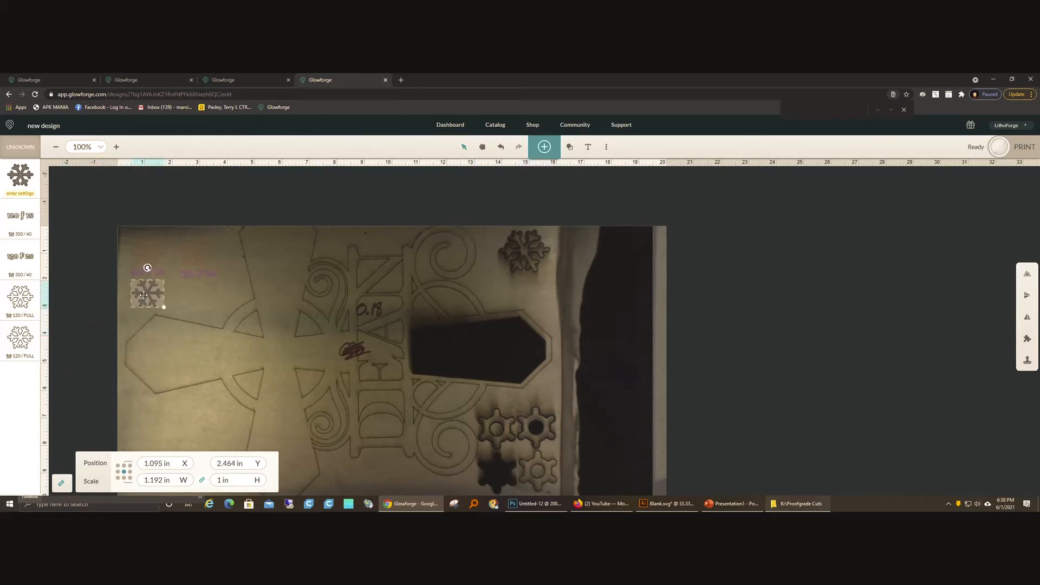
Step: Set the third snowflake to a manual cut at speed 140, full power and 2 passes
click(20, 176)
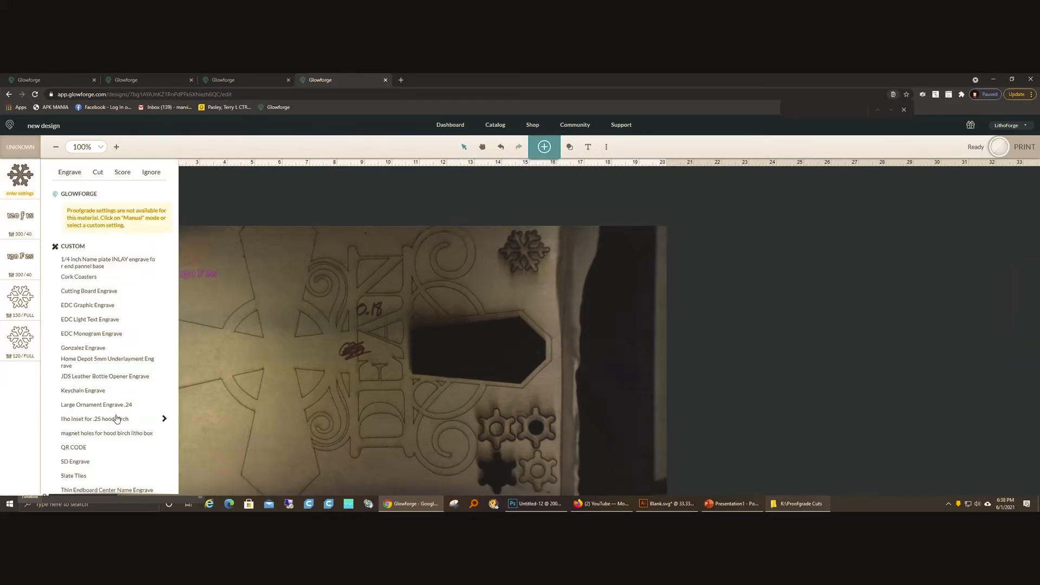
click(96, 172)
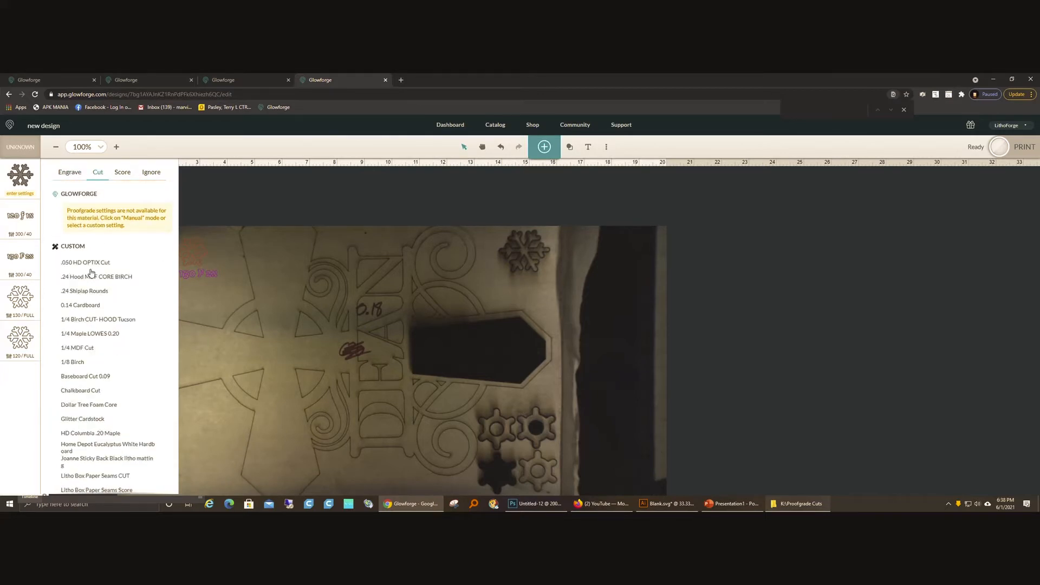
click(89, 486)
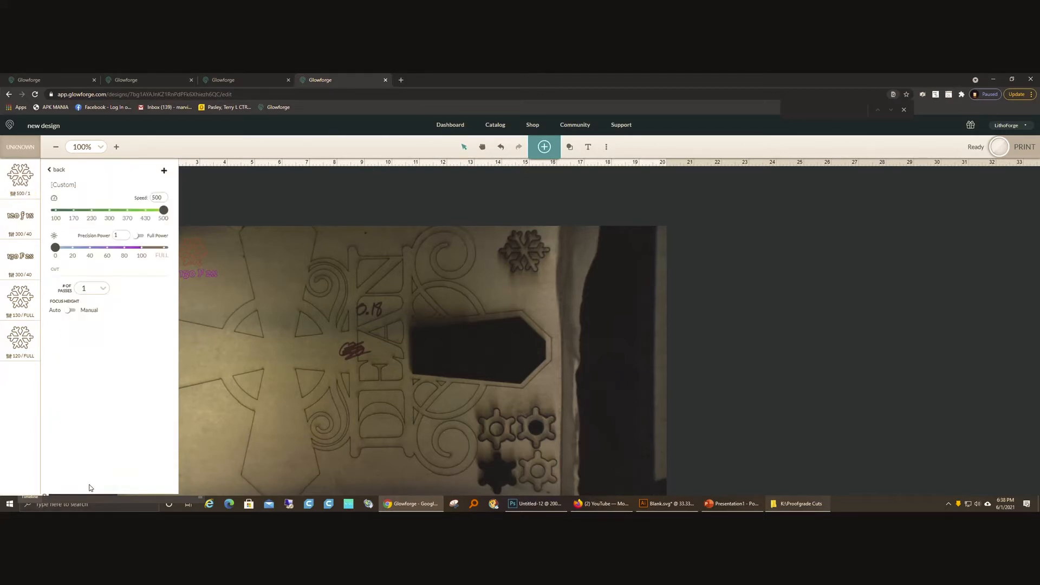
text(140)
click(139, 236)
click(93, 290)
click(89, 323)
click(357, 203)
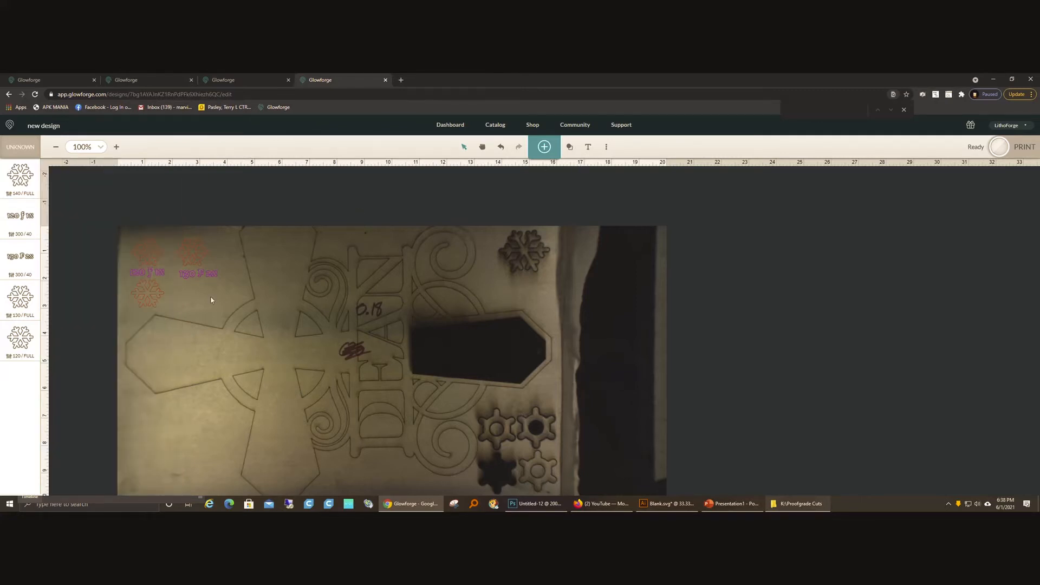
Step: Copy the 130 F 2x label and move the copy beneath the third snowflake, at about X 1.24 in, Y 3.27 in
click(204, 277)
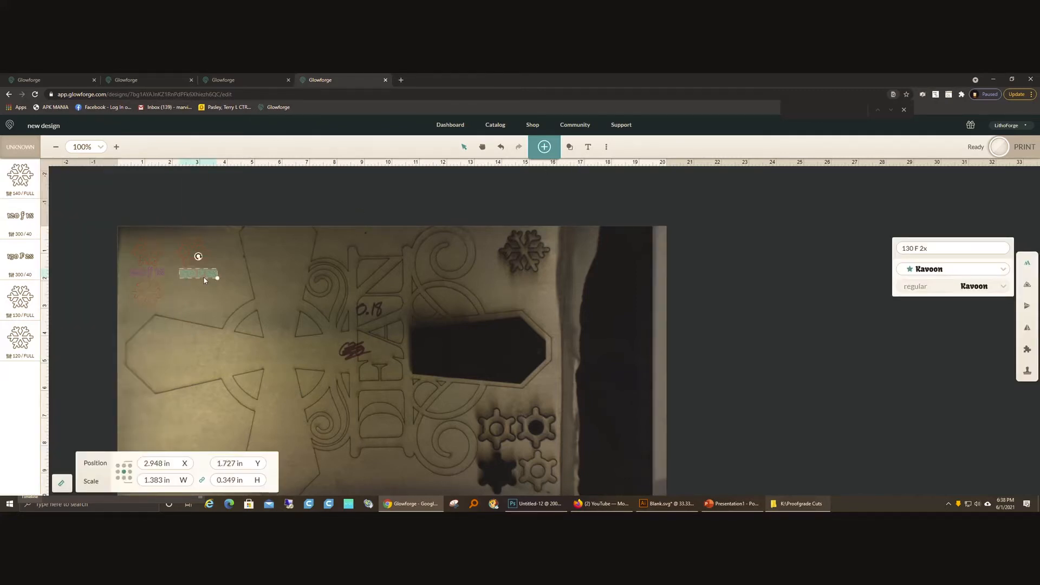
key(Down)
key(ctrl+v)
key(Down)
key(Down)
key(Down)
key(Down)
key(Down)
key(Down)
key(Down)
key(Left)
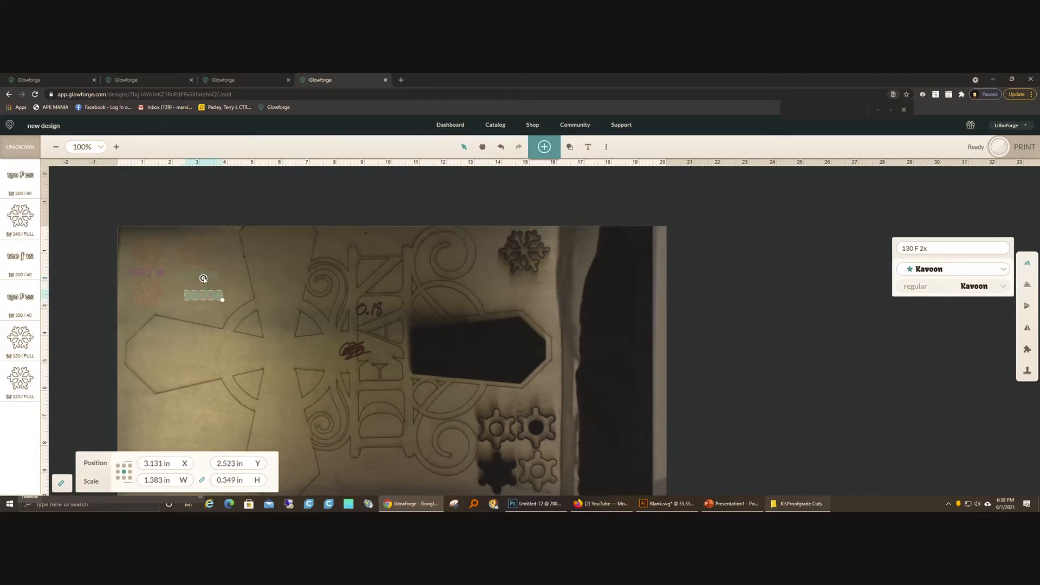
key(Left)
key(Left)
key(Left)
key(Left)
key(Left)
key(Left)
key(Left)
key(Left)
key(Left)
key(Left)
key(Left)
key(Left)
key(Left)
key(Left)
key(Left)
key(Left)
key(Left)
key(Left)
key(Left)
key(Left)
key(Down)
key(Down)
key(Down)
key(Down)
key(Down)
key(Down)
key(Down)
key(Down)
key(Down)
key(Down)
key(Left)
key(Left)
key(Left)
key(Left)
key(Left)
key(Left)
key(Left)
key(Left)
key(Left)
key(Left)
key(Down)
key(Down)
key(Down)
key(Down)
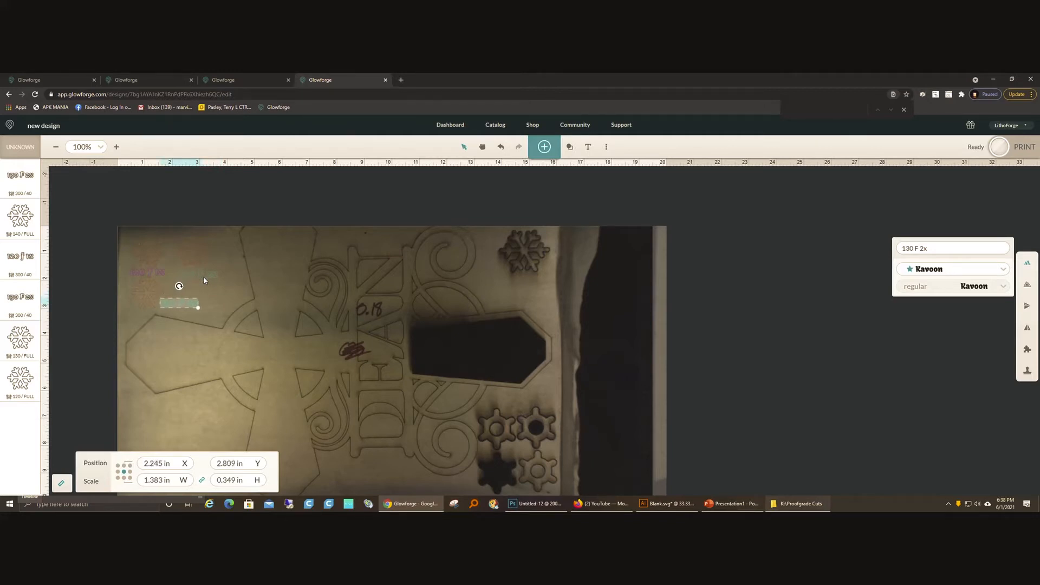
key(Left)
key(Left)
key(Left)
key(Left)
key(Left)
key(Down)
key(Down)
key(Down)
key(Down)
key(Down)
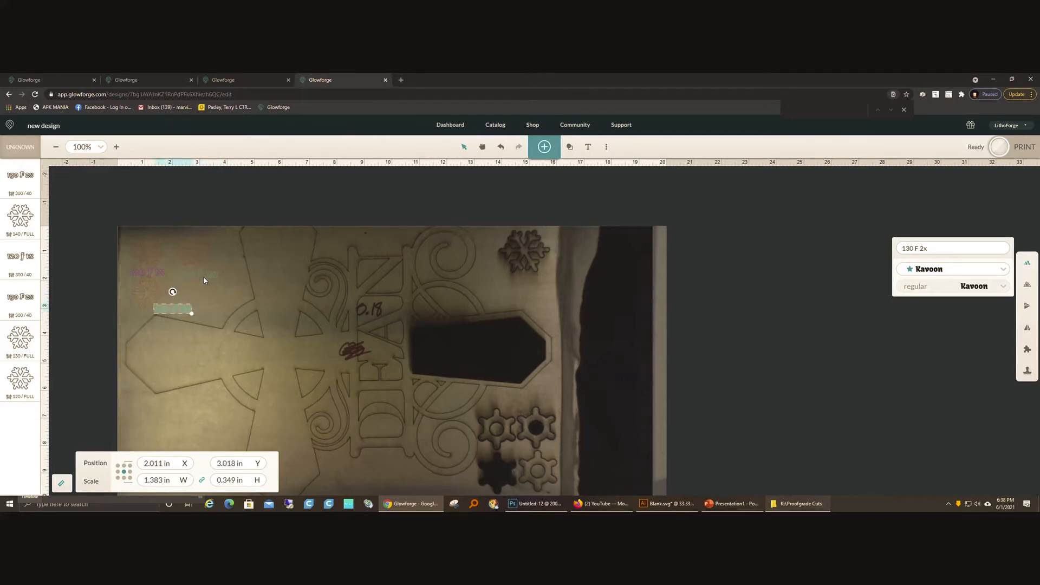
key(Left)
key(Left)
key(Left)
key(Left)
key(Left)
key(Left)
key(Left)
key(Left)
key(Left)
key(Left)
key(Left)
key(Left)
key(Left)
key(Left)
key(Left)
key(Left)
key(Left)
key(Left)
key(Left)
key(Left)
key(Down)
key(Down)
key(Down)
key(Down)
key(Down)
key(Down)
key(Down)
key(Down)
key(Down)
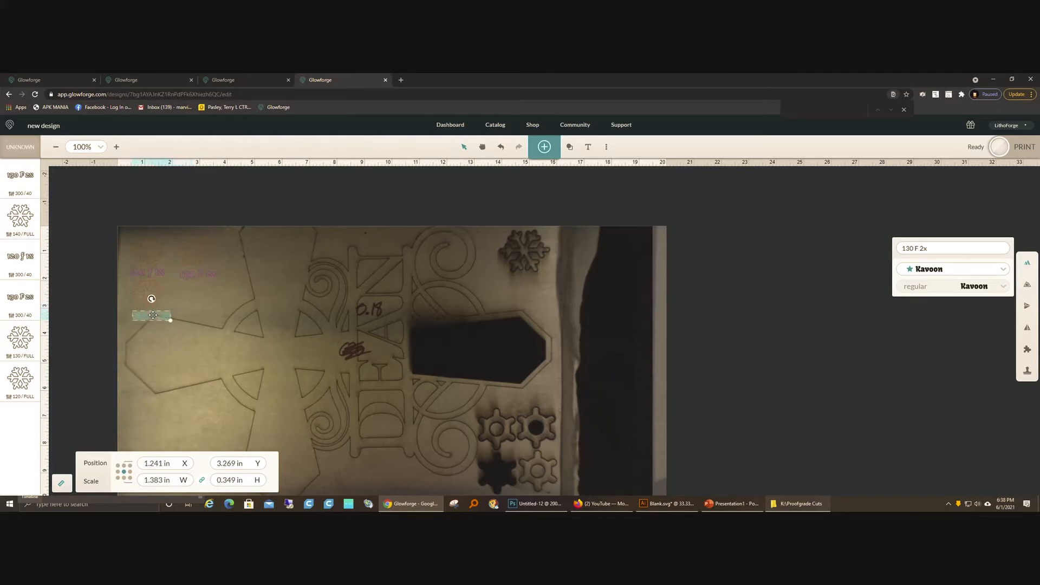
Step: Change the speed number in the label beneath the third snowflake to 140
drag(915, 249, 886, 255)
click(920, 248)
drag(928, 248, 895, 254)
text(140)
click(204, 312)
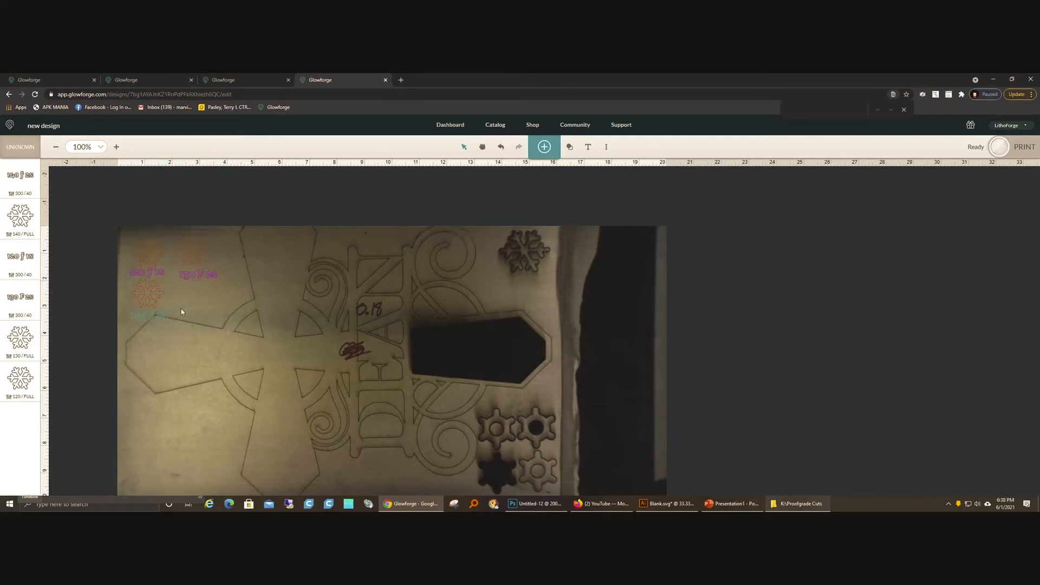
click(567, 150)
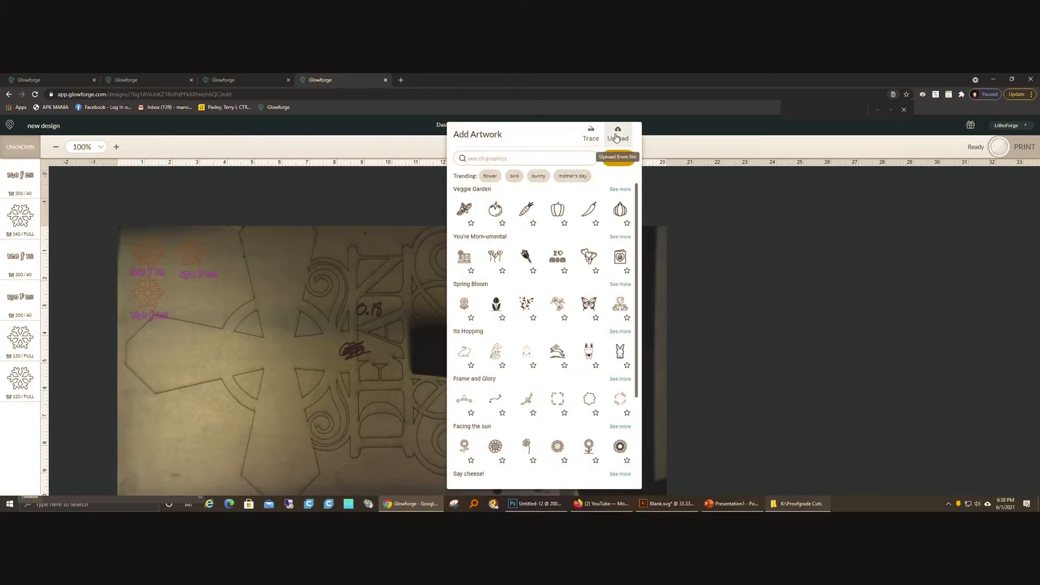
click(620, 139)
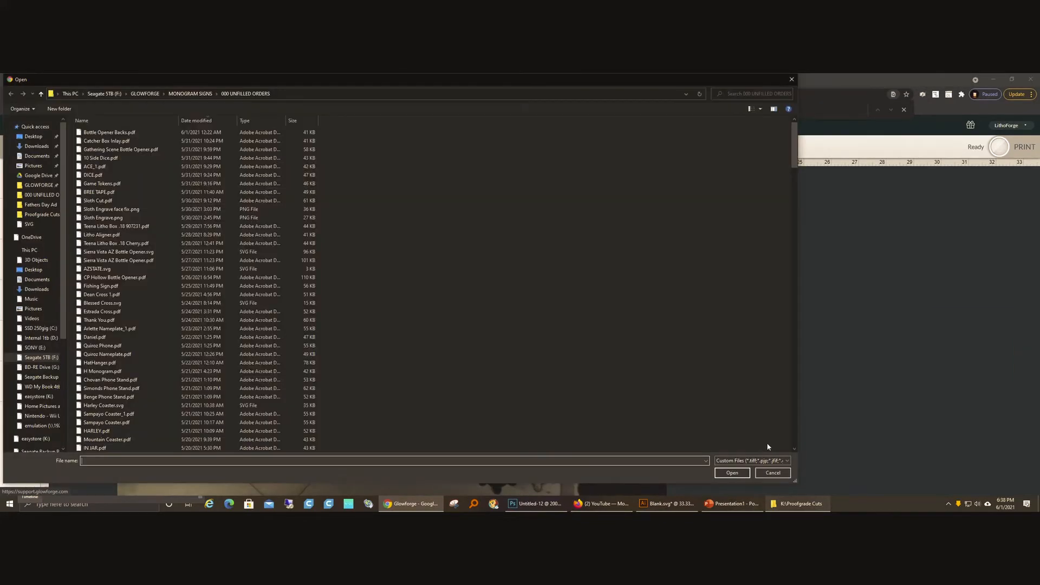
click(770, 471)
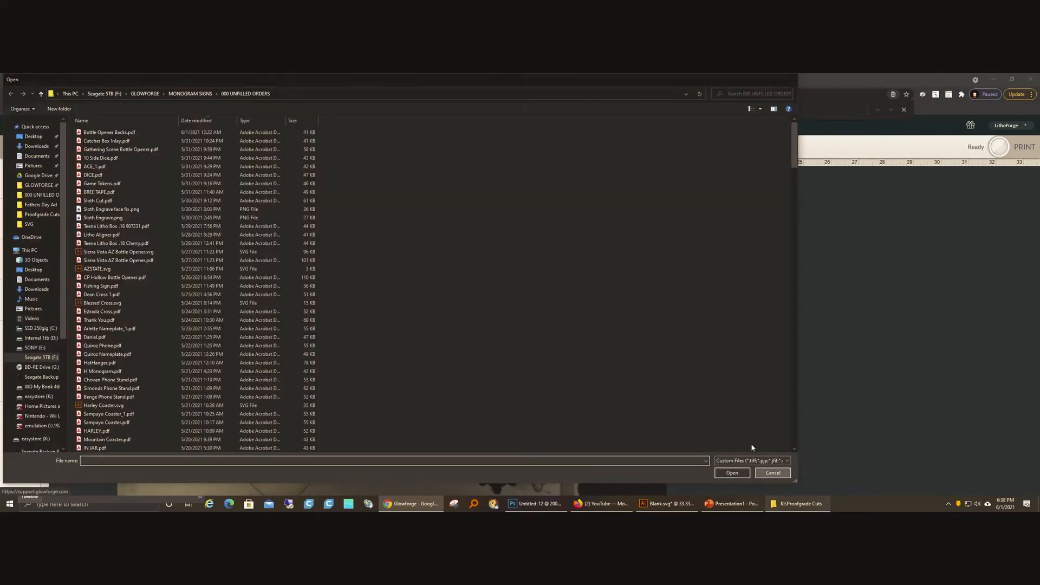
Step: Search the artwork library for "snowflake" and add the solid six-branch snowflake as the fourth test shape
click(544, 147)
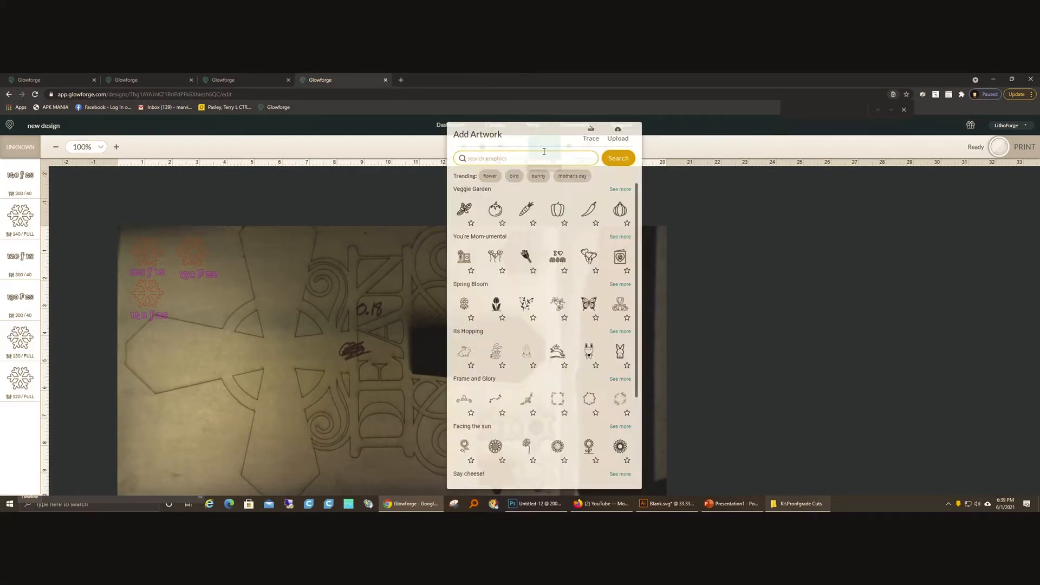
click(501, 158)
click(501, 176)
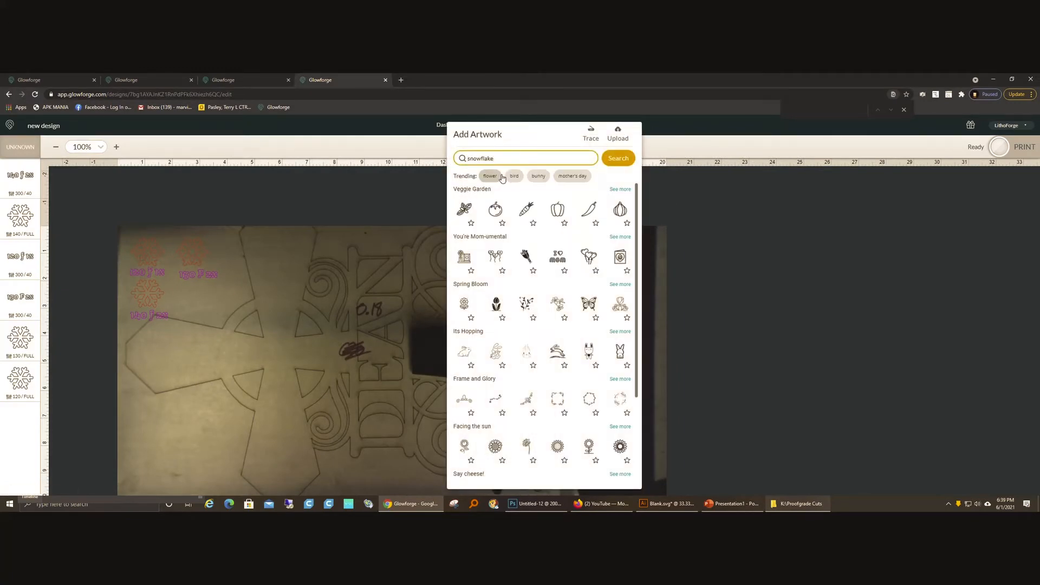
click(626, 158)
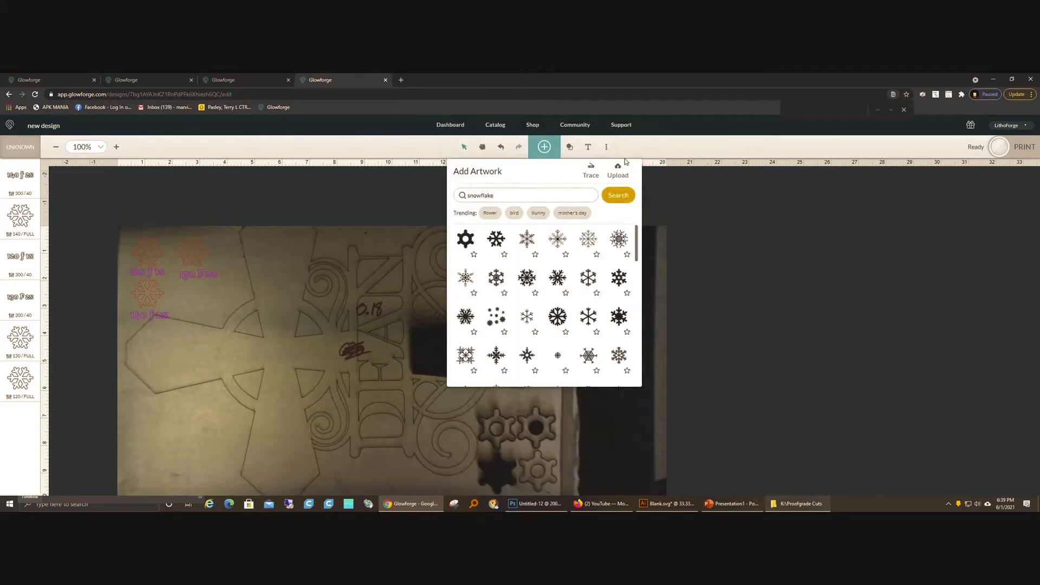
click(495, 238)
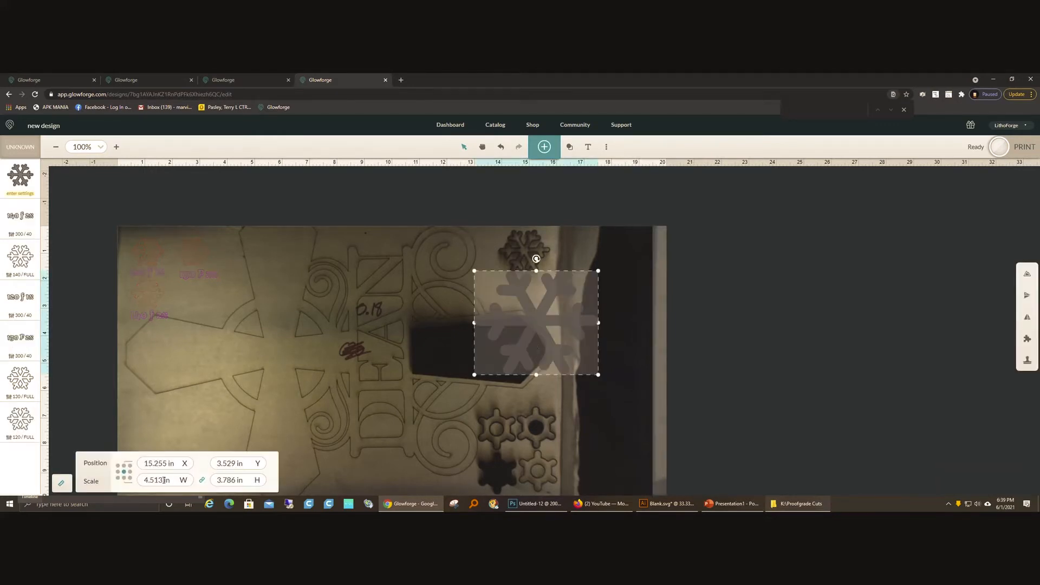
Step: Scale the fourth snowflake proportionally to 1 in high and place it beneath the 130 F 2x label, at about X 2.87 in, Y 2.55 in
drag(235, 479, 198, 494)
text(1)
key(Return)
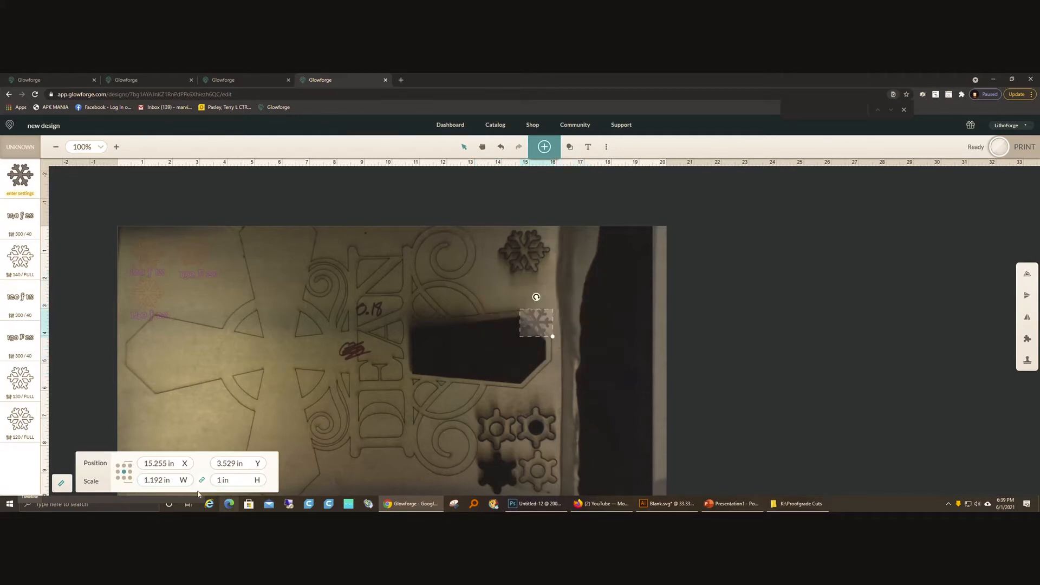
drag(536, 324, 197, 295)
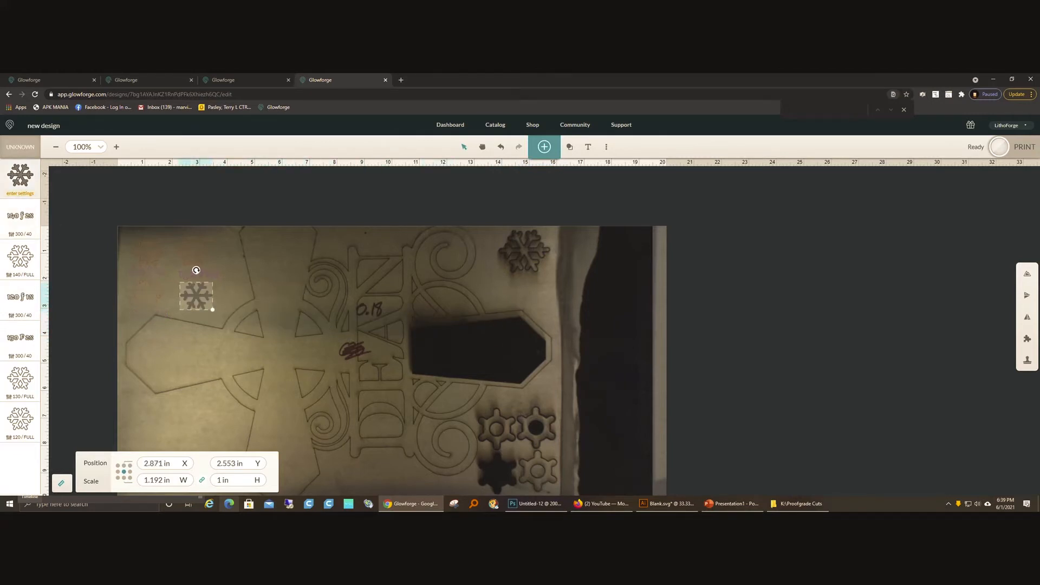
Step: Set the fourth snowflake to a manual cut at speed 160, full power and 3 passes
click(20, 178)
scroll(113, 407, down, 2)
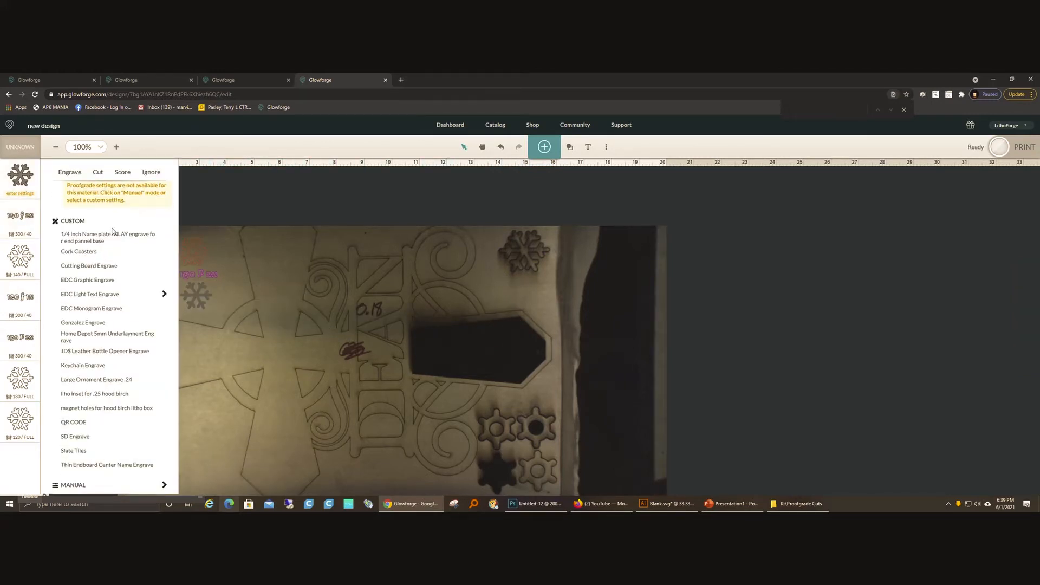
click(106, 174)
scroll(111, 477, down, 3)
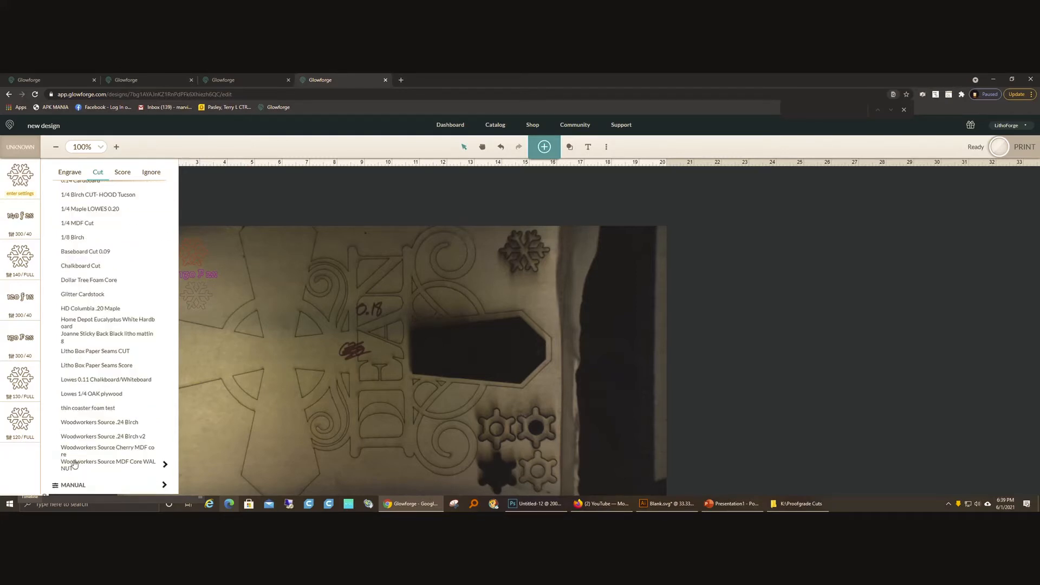
click(76, 485)
drag(164, 198, 95, 210)
text(160)
click(138, 237)
click(101, 288)
click(89, 335)
click(189, 348)
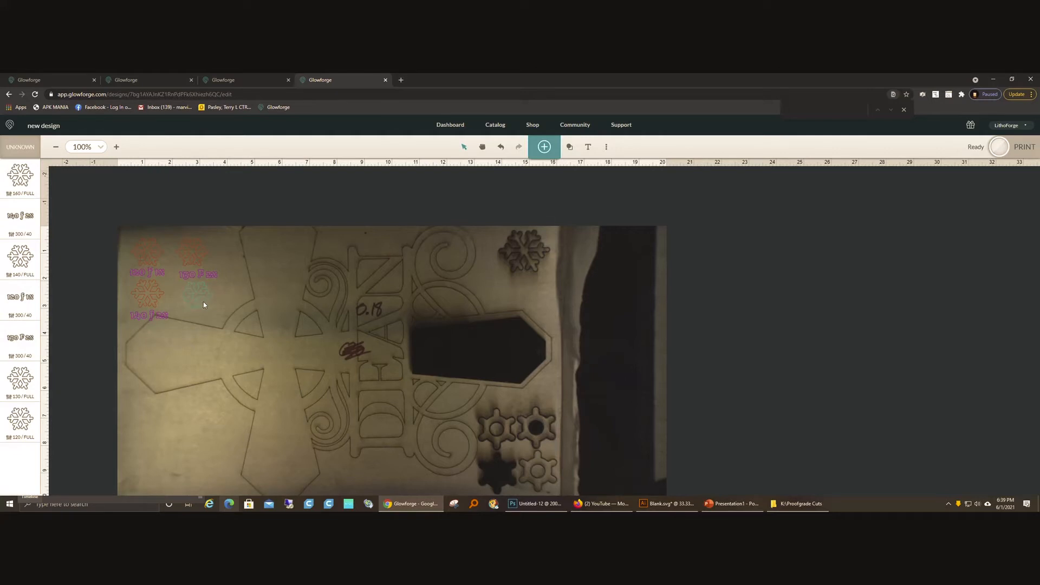
Step: Duplicate the 140 f 2x label and move the copy beneath the fourth snowflake, at about X 3.08 in, Y 3.26 in
click(163, 316)
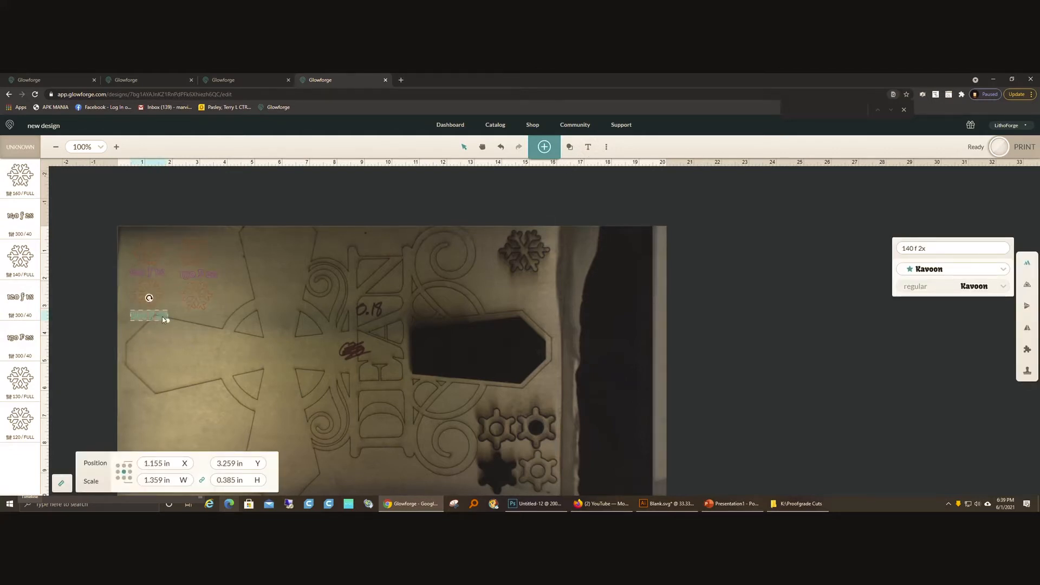
key(ctrl+d)
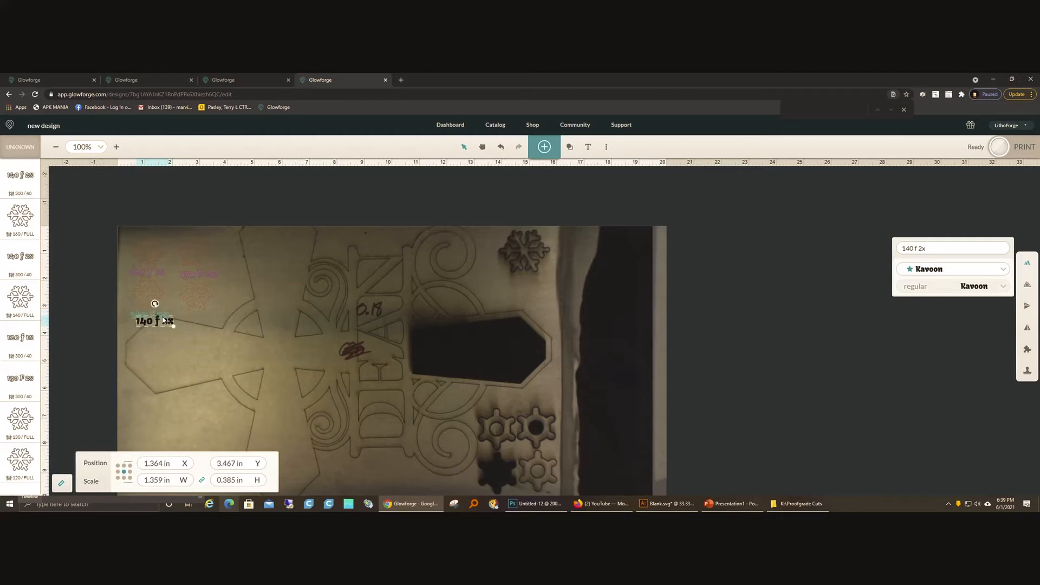
key(shift+Right)
key(shift+Right)
key(shift+Right)
key(shift+Right)
key(shift+Right)
key(shift+Right)
key(shift+Right)
key(shift+Right)
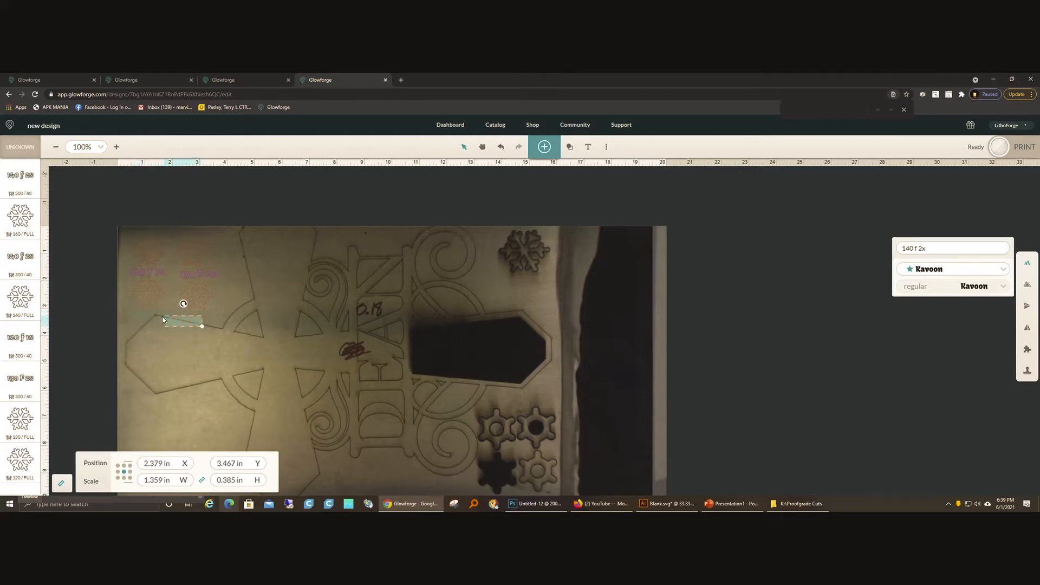
key(Right)
key(Right)
key(Right)
key(Right)
key(Right)
key(Right)
key(Right)
key(Right)
key(Right)
key(Right)
key(Right)
key(Right)
key(Right)
key(Right)
key(Right)
key(Right)
key(Right)
key(Right)
key(Right)
key(Right)
key(Up)
key(Up)
key(Up)
key(Up)
key(Up)
key(Up)
key(Up)
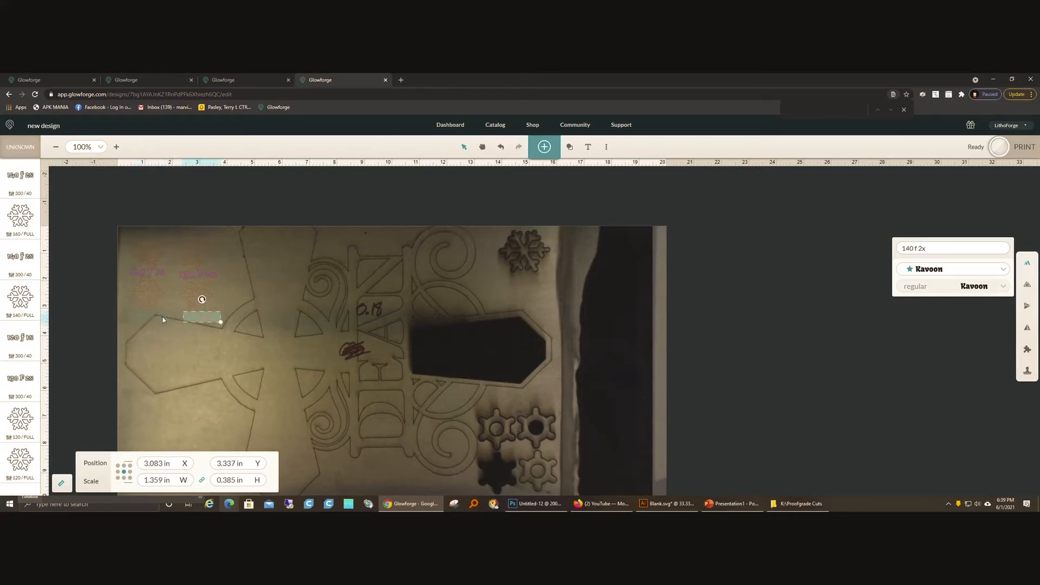
key(Up)
Step: Change the text of the label beneath the fourth snowflake to "160 f 3x"
drag(936, 252, 901, 248)
text(160 f 3)
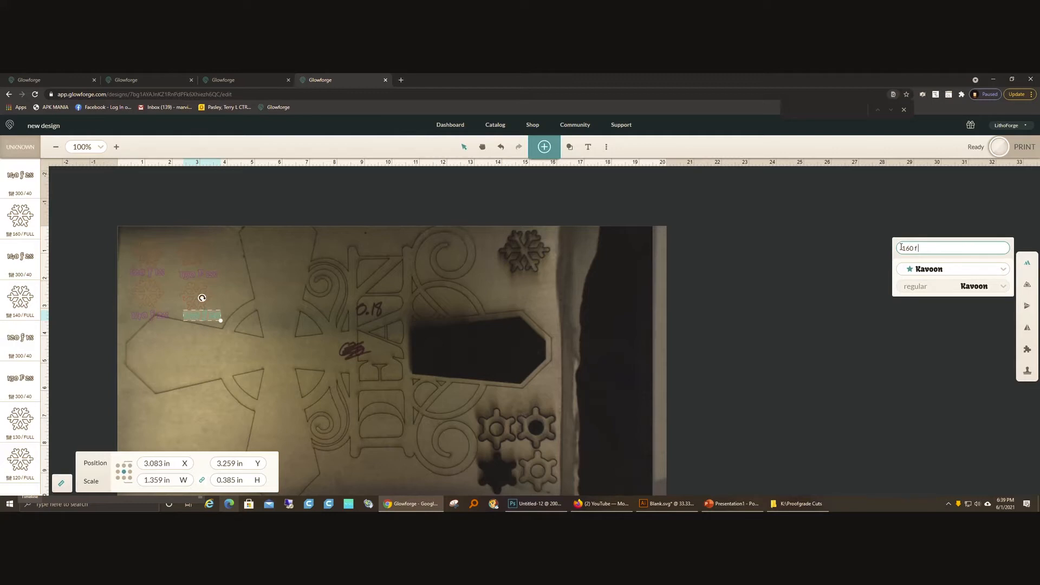
key(Return)
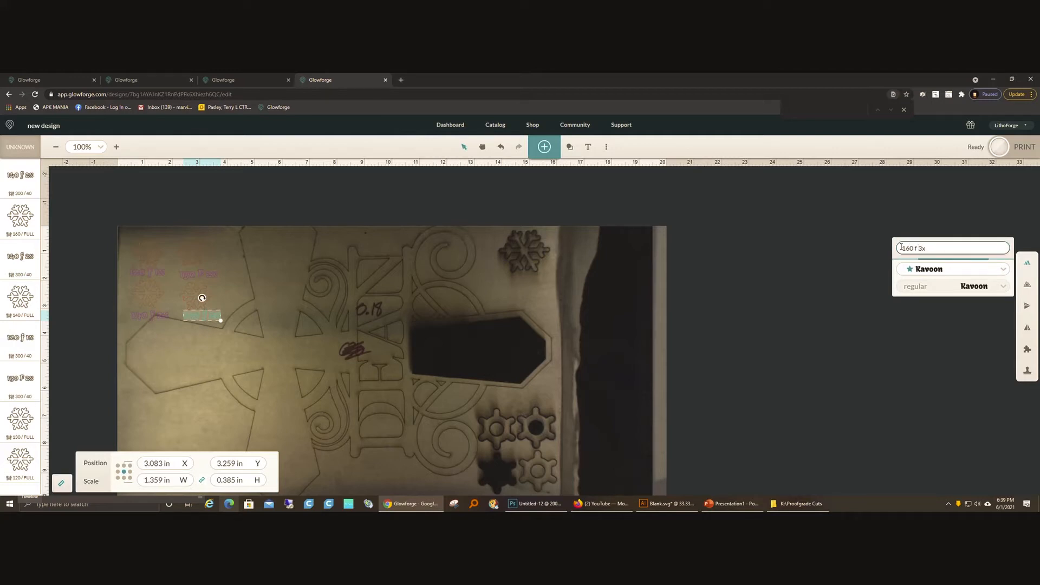
click(236, 359)
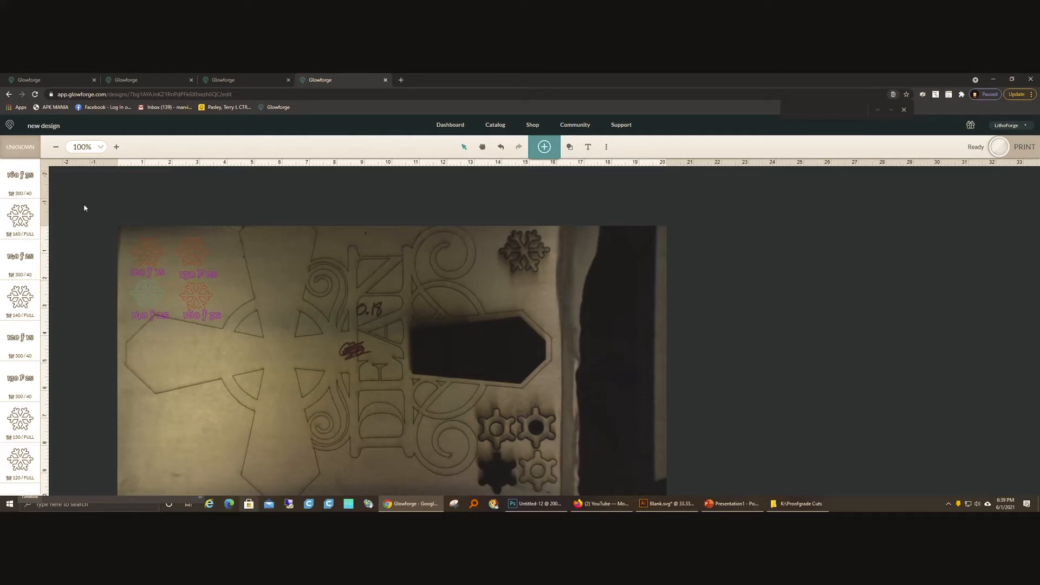
Step: Reorder the operations so the 160, 140, 130 and 120 snowflake cuts come before all the label operations, and start preparing the print
drag(25, 211, 20, 174)
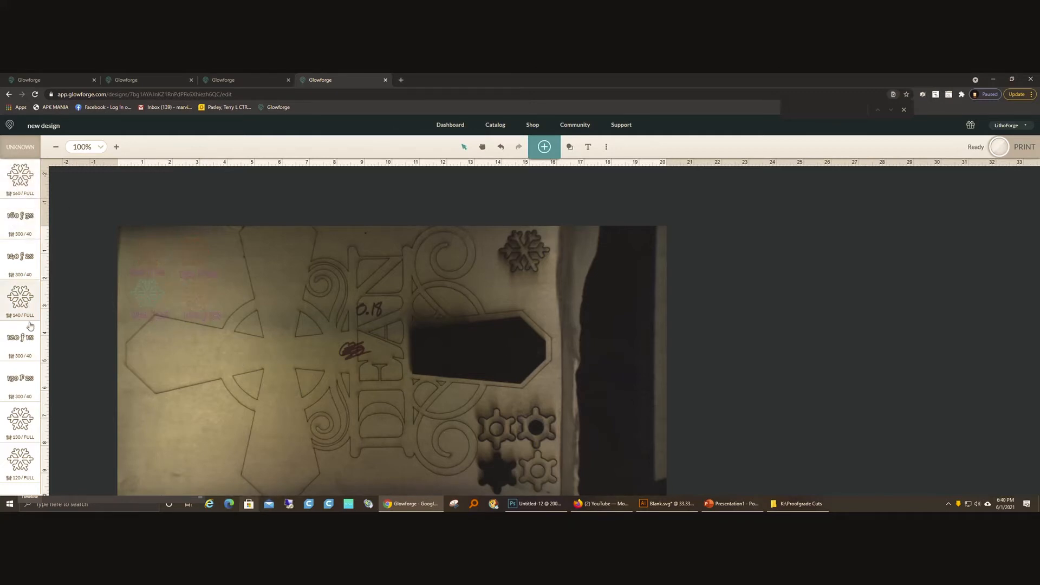
drag(23, 297, 19, 231)
drag(17, 414, 22, 257)
drag(9, 458, 12, 301)
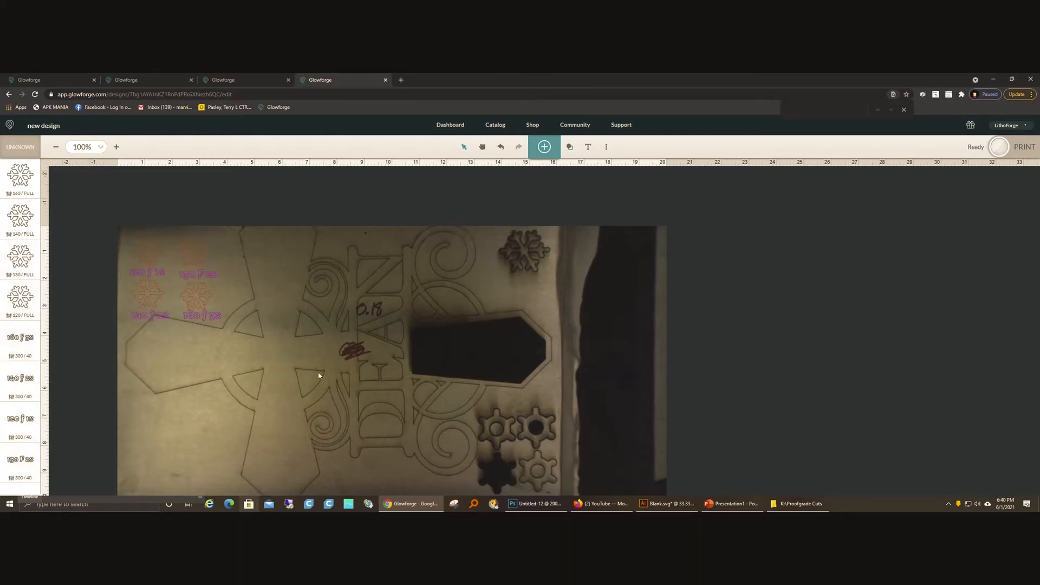
click(998, 149)
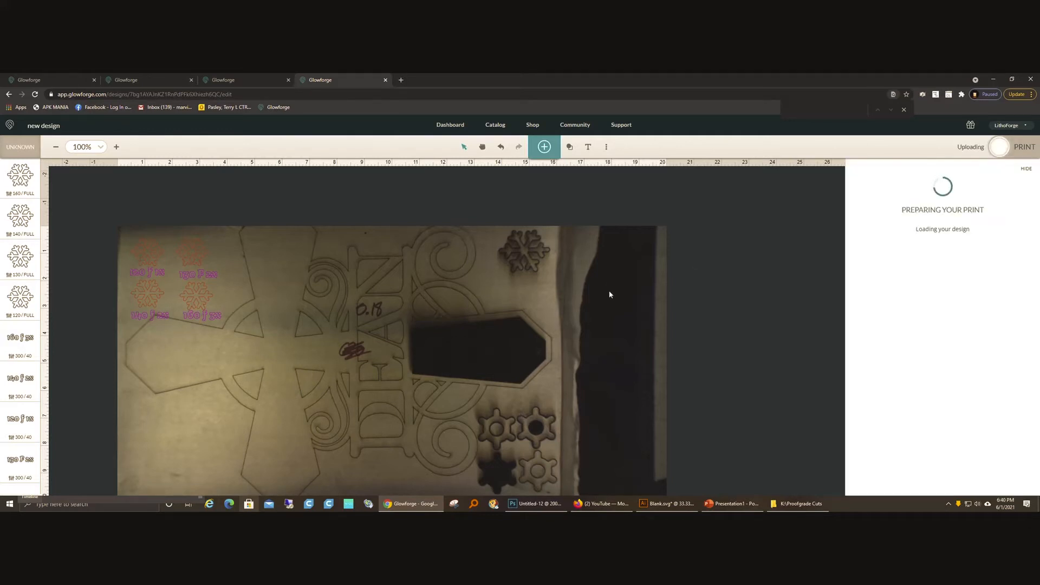
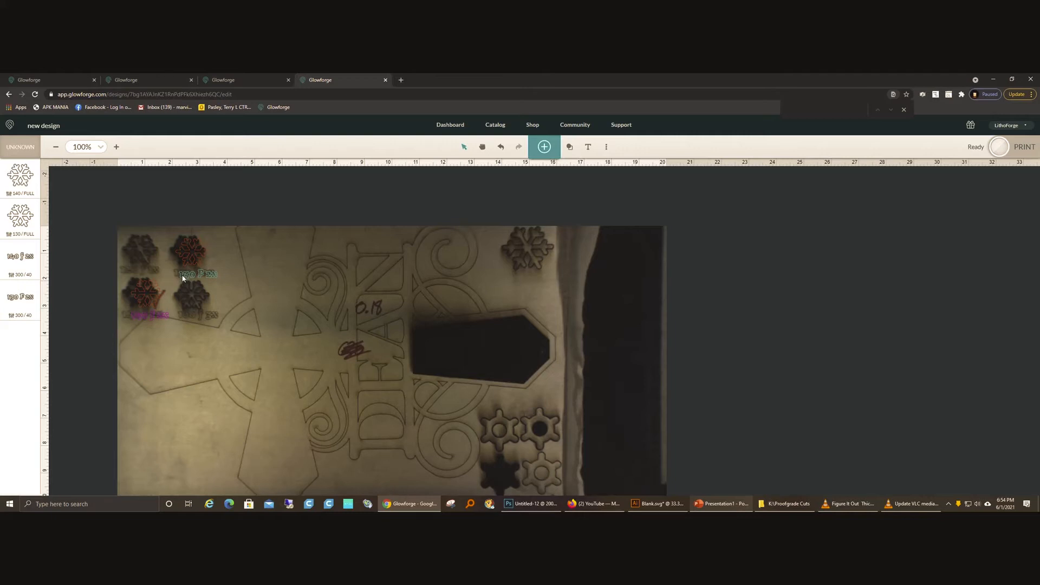
Step: Delete the 130 snowflake together with its label, and delete the label beneath the remaining 140 snowflake
drag(133, 215, 227, 282)
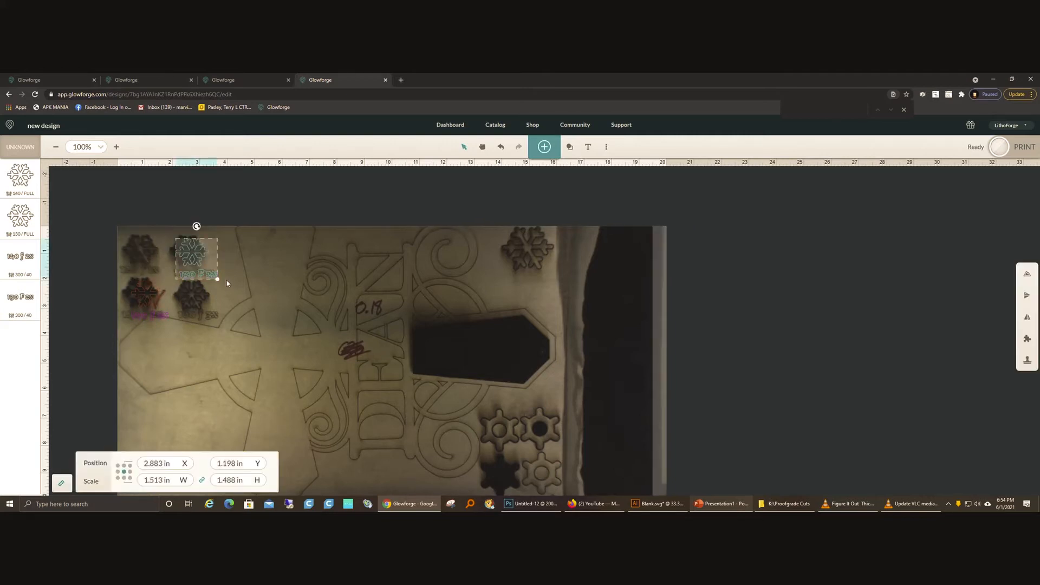
key(Delete)
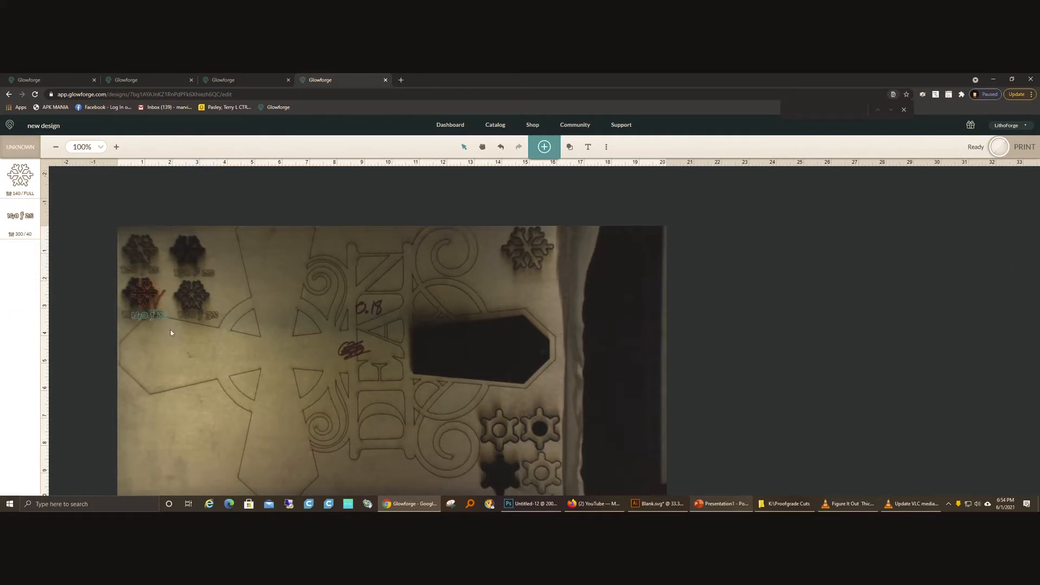
click(122, 319)
key(Delete)
Step: Save the 140 snowflake's manual cut values as a custom setting named "Wally Plywood Store 0.18 Walnut MDF"
click(140, 295)
click(32, 194)
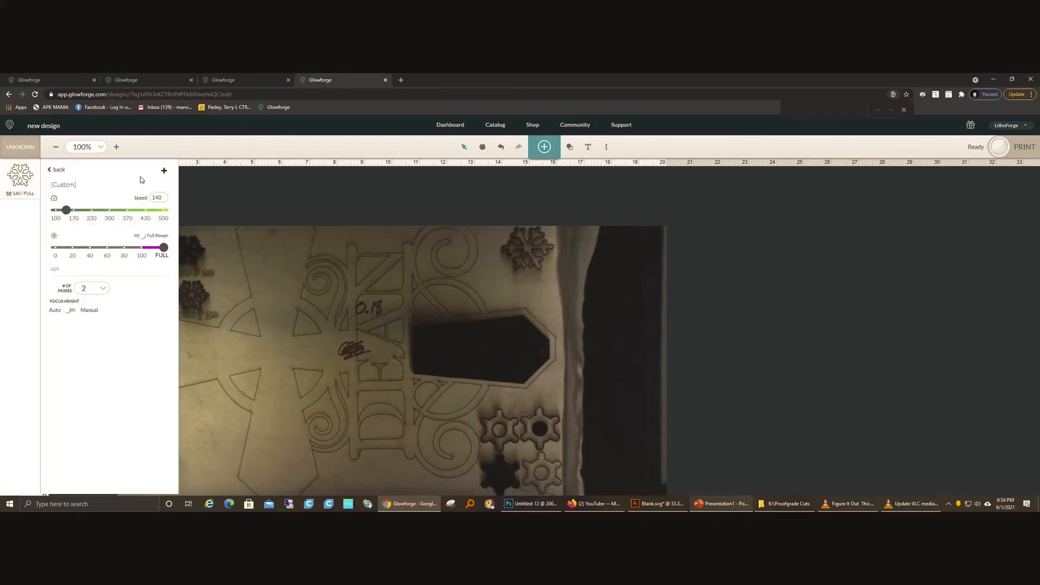
click(163, 170)
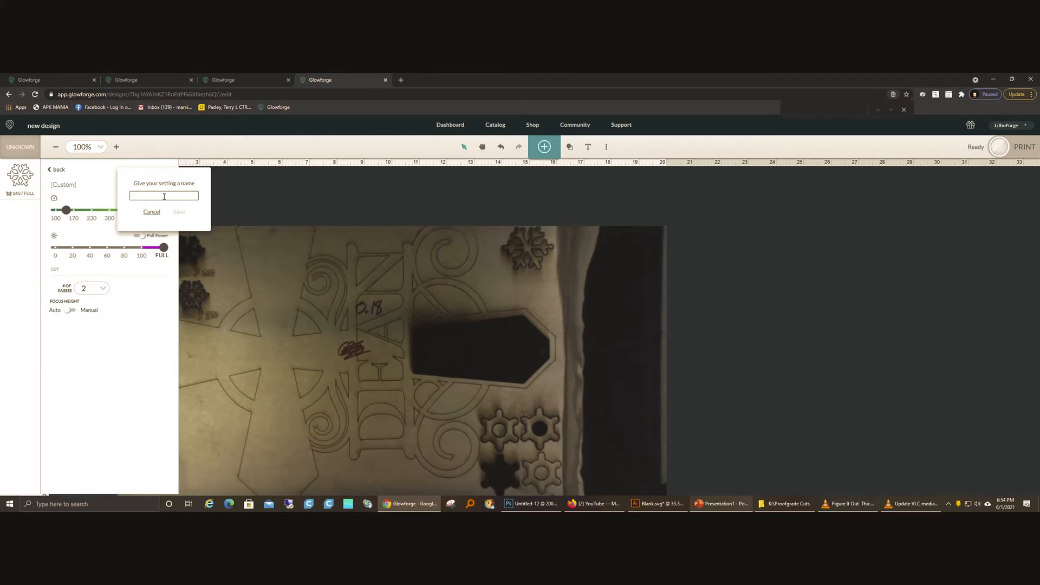
text(Wally)
text( P)
text(lywoo)
text(d Store)
text( 0.18)
text( Walnut MD)
text(F)
click(179, 211)
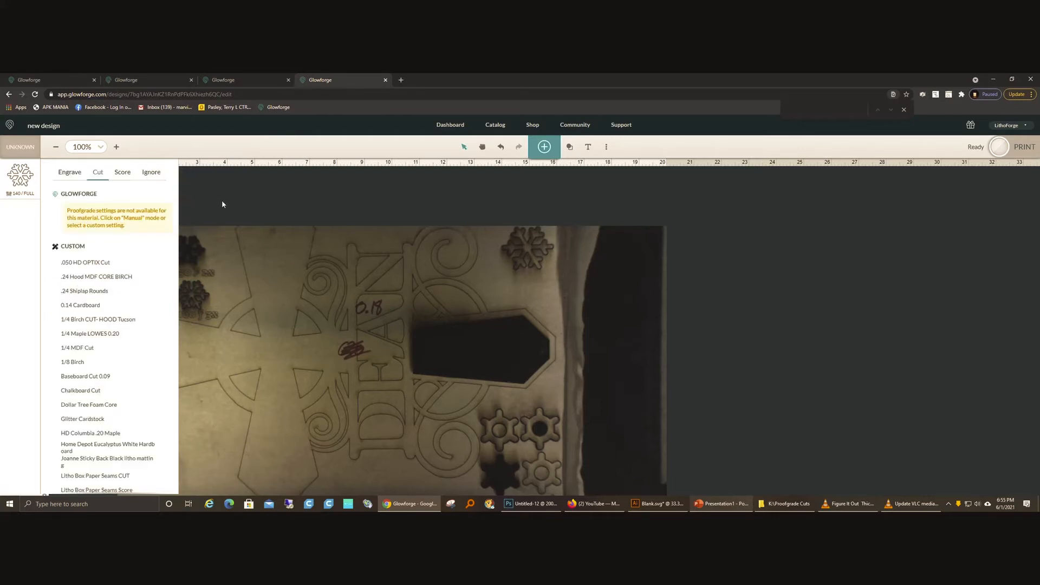
Step: Delete the last snowflake, add the bell pepper artwork from Veggie Garden and move it over the cross on the board
drag(135, 286, 251, 372)
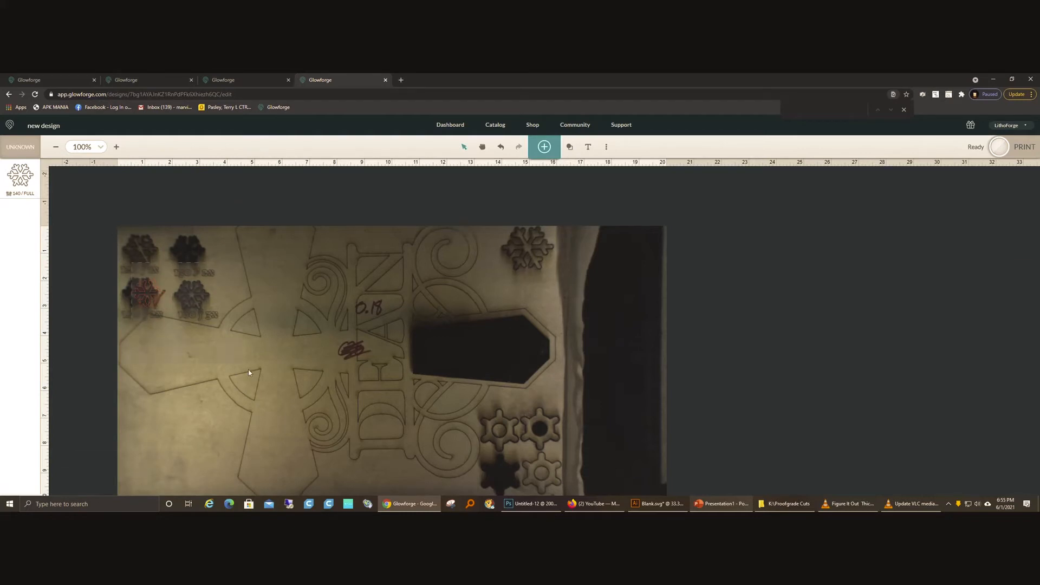
key(Delete)
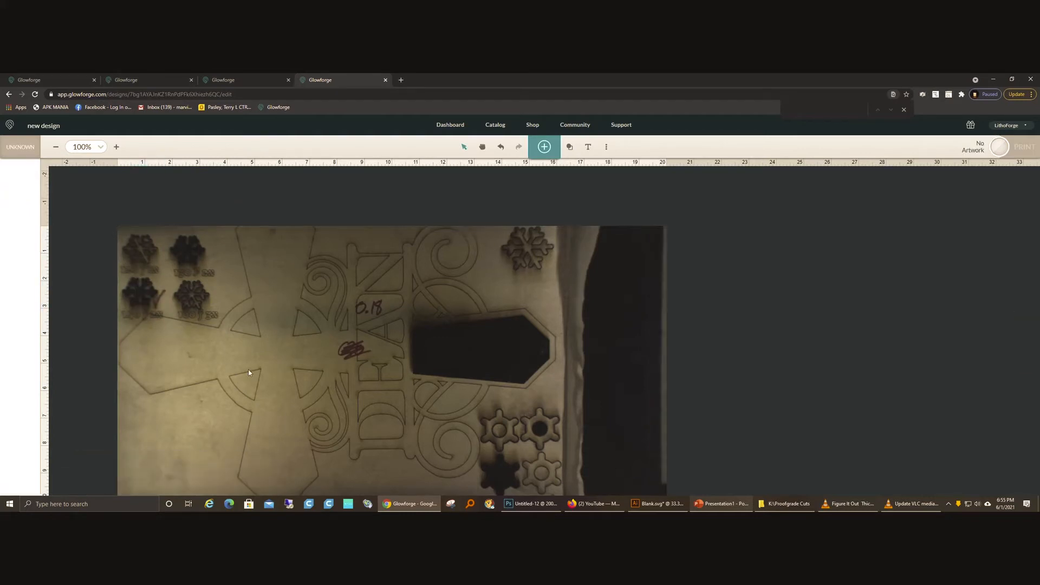
click(544, 153)
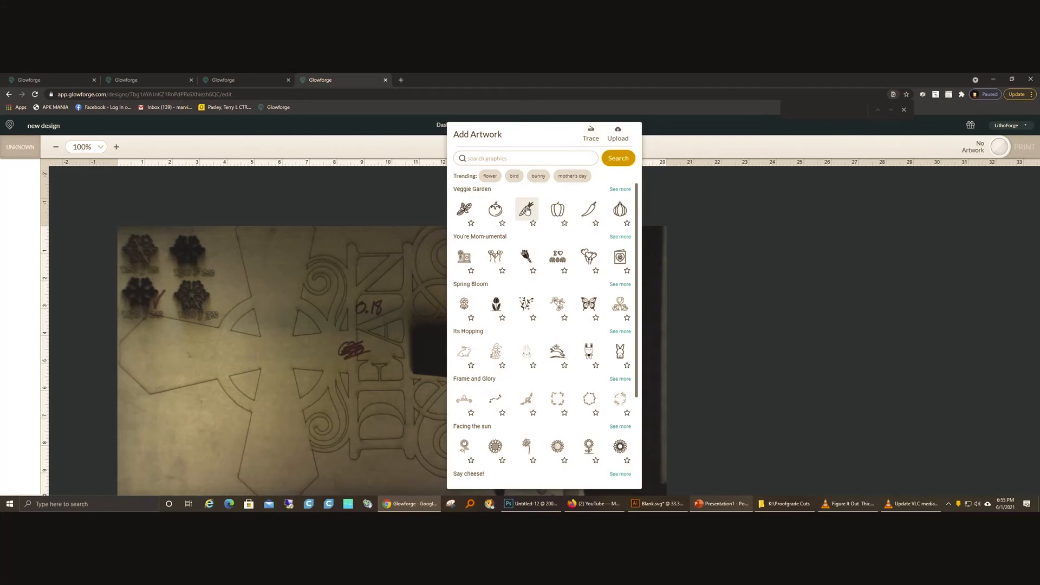
click(551, 214)
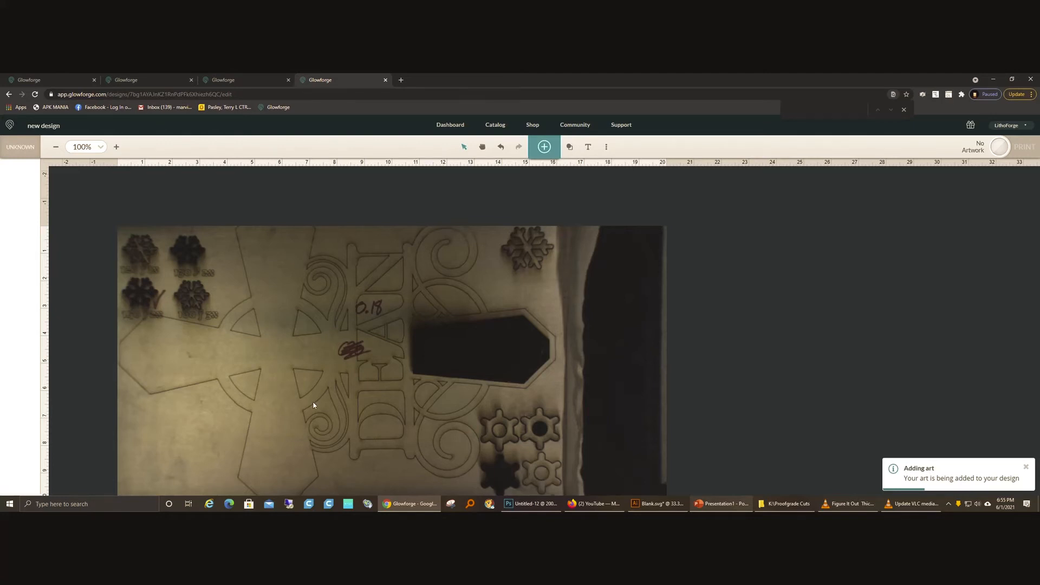
drag(558, 352, 304, 384)
Step: Assign the custom cut setting "Wally Plywood Store 0.18 Walnut MDF" to the pepper
click(39, 168)
click(98, 172)
scroll(95, 292, down, 3)
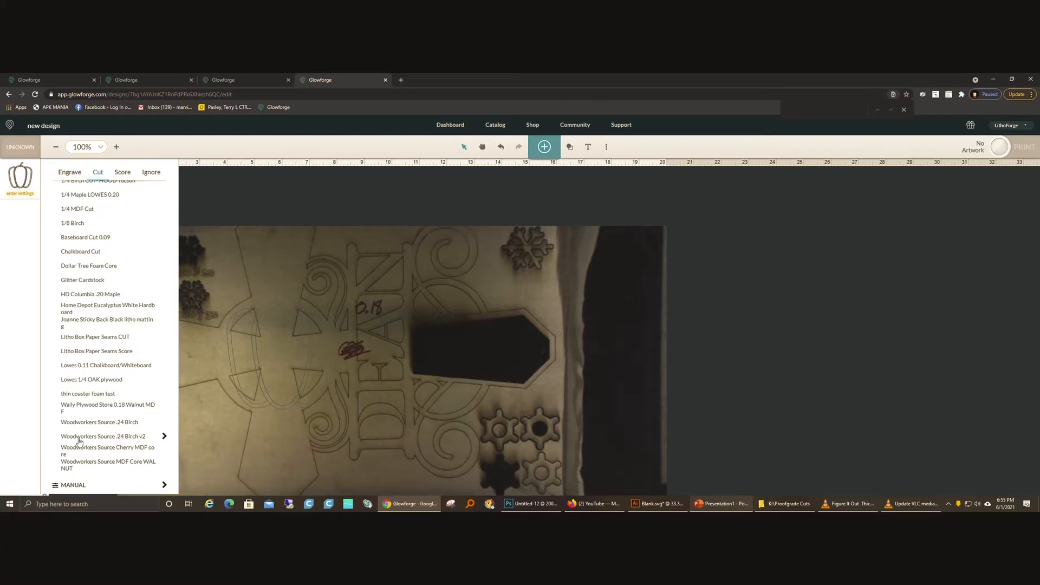
click(81, 408)
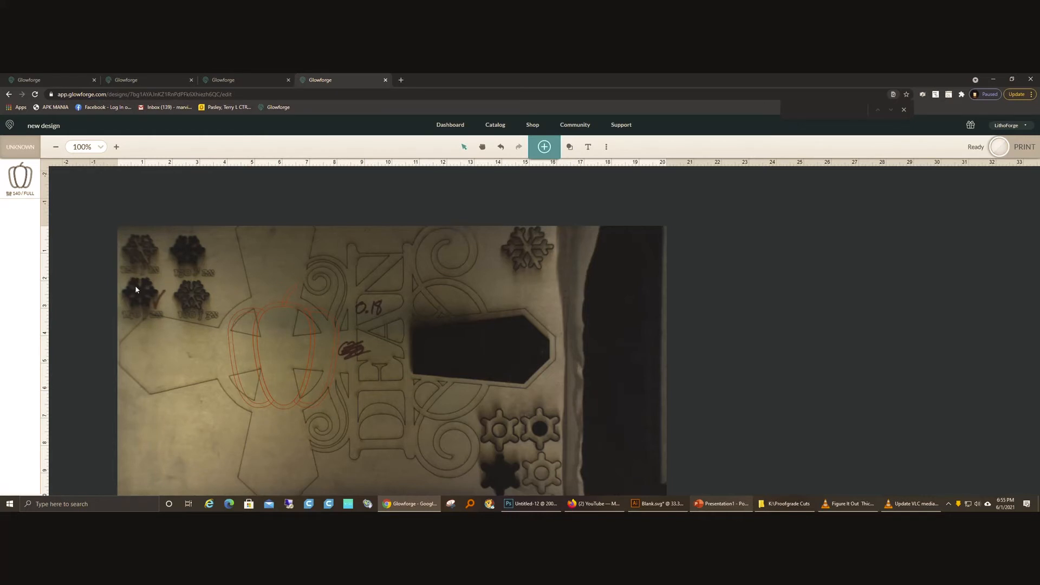
Step: Change the speed of the custom setting "Woodworkers Source MDF Core WALNUT" to 140 and save it
click(10, 194)
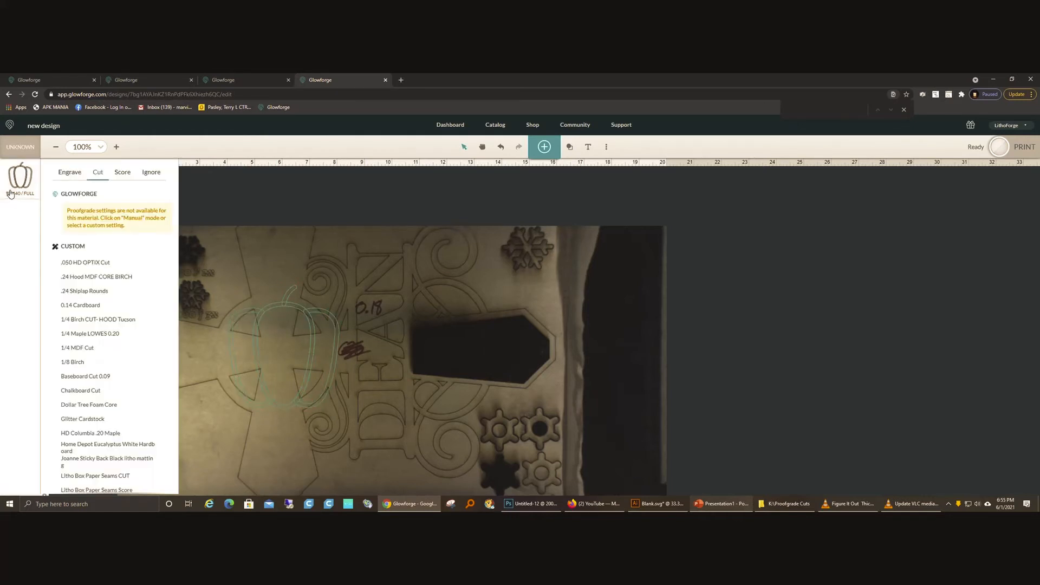
scroll(87, 298, down, 3)
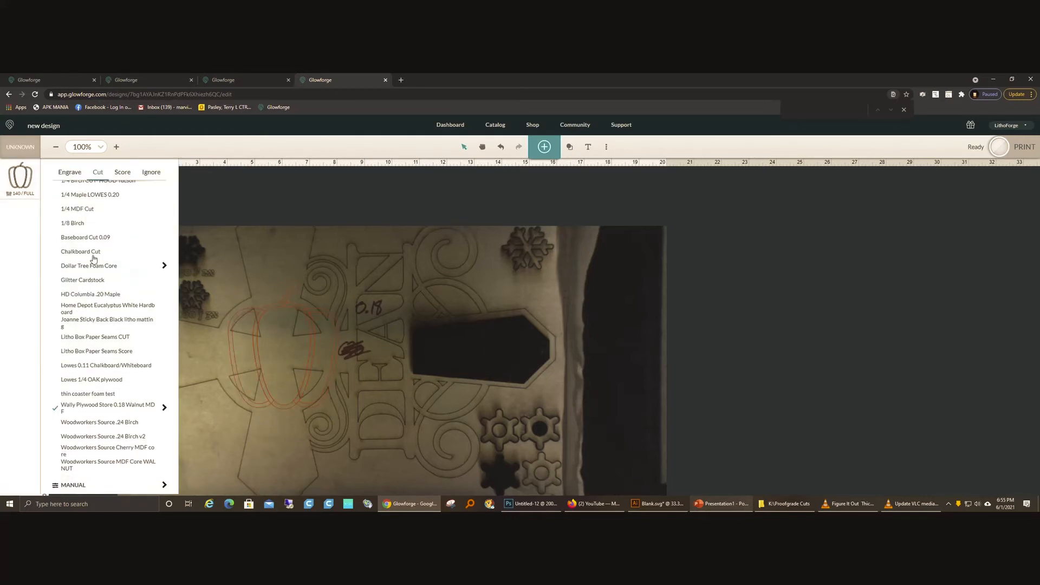
scroll(74, 364, up, 3)
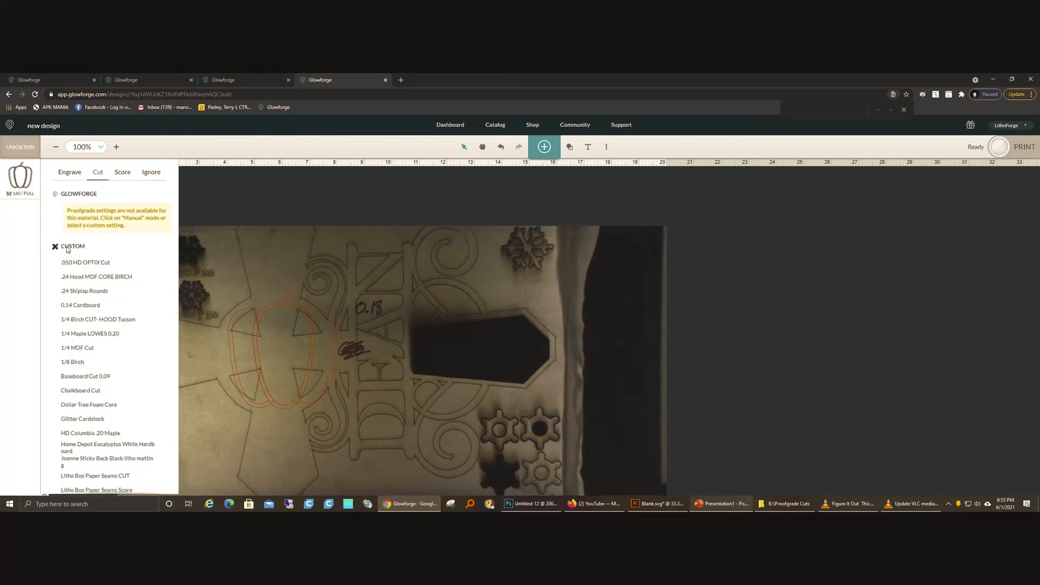
scroll(91, 388, down, 3)
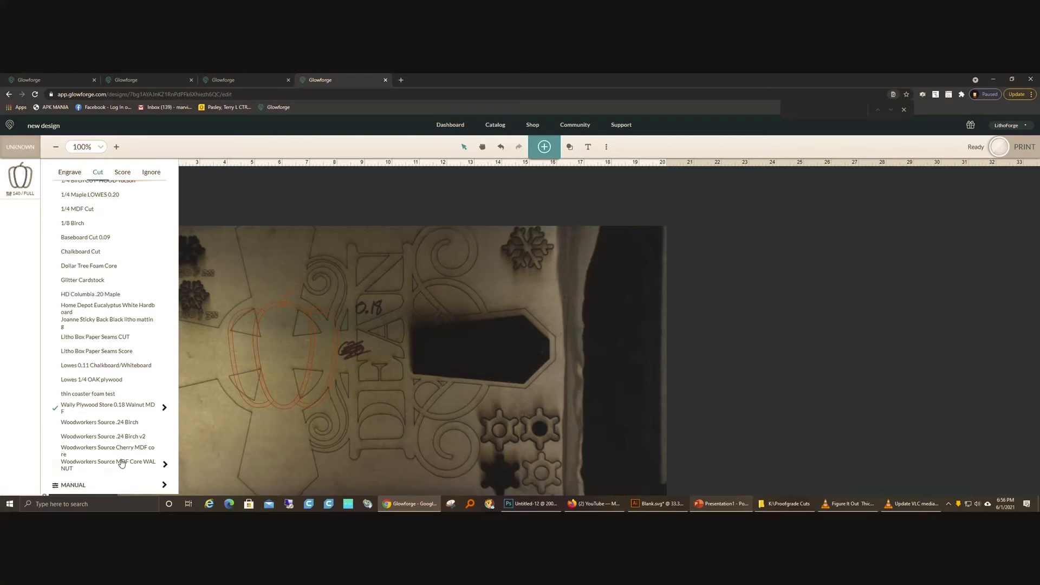
click(166, 467)
double_click(157, 206)
text(140)
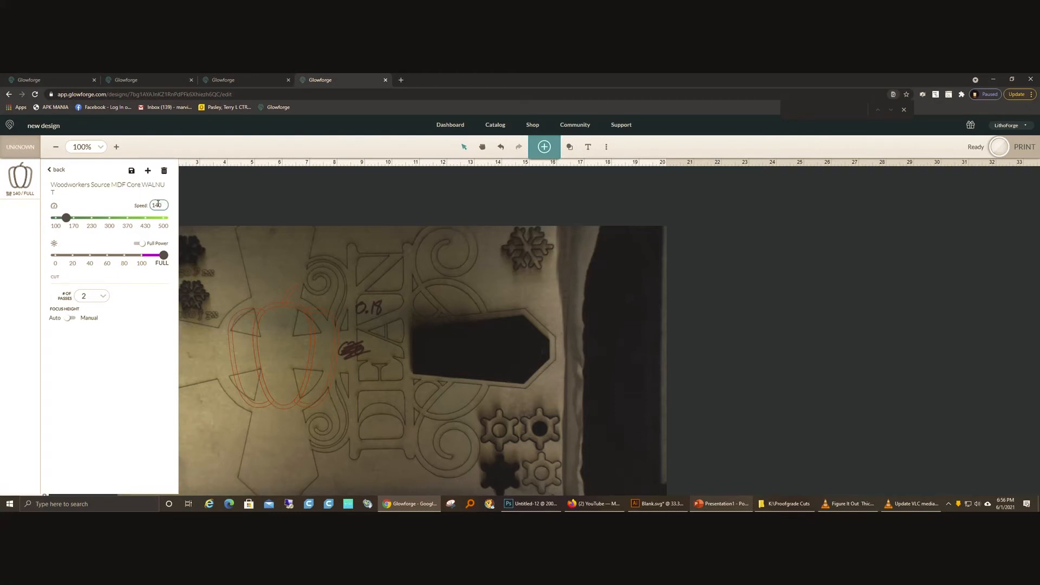
click(132, 172)
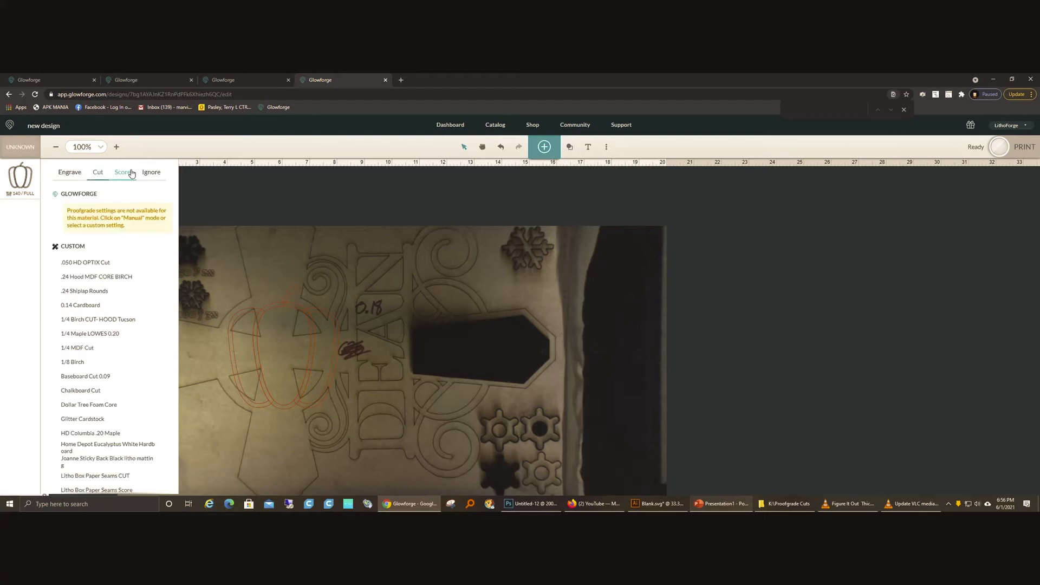
Step: Review the values of the custom setting "Woodworkers Source Cherry MDF core" and return to the list of cut settings
scroll(106, 427, down, 5)
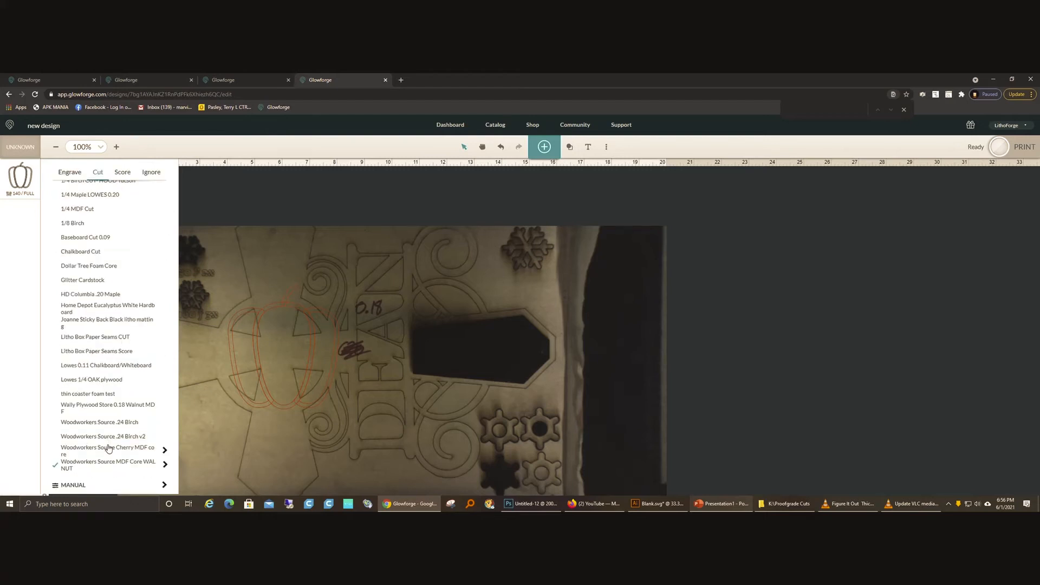
click(164, 450)
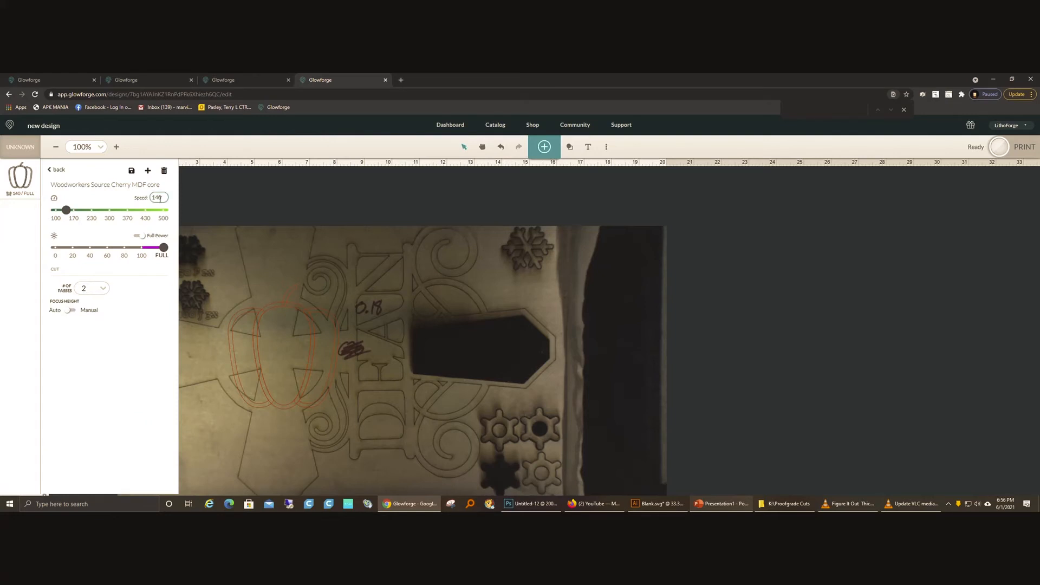
click(190, 211)
click(20, 176)
click(57, 170)
scroll(80, 364, down, 3)
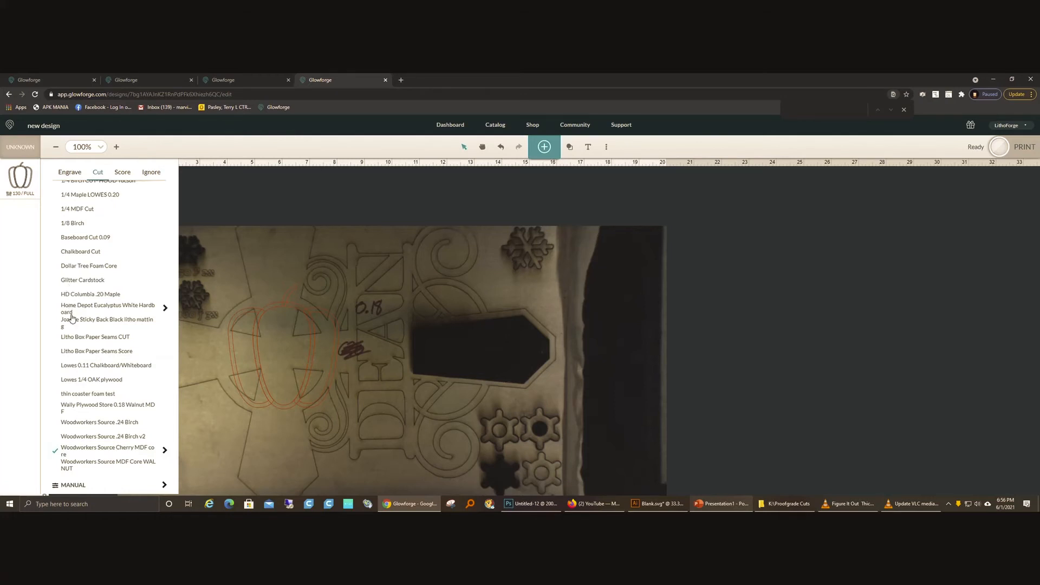
Step: Delete the pepper artwork from the bed
click(372, 202)
drag(192, 259, 365, 441)
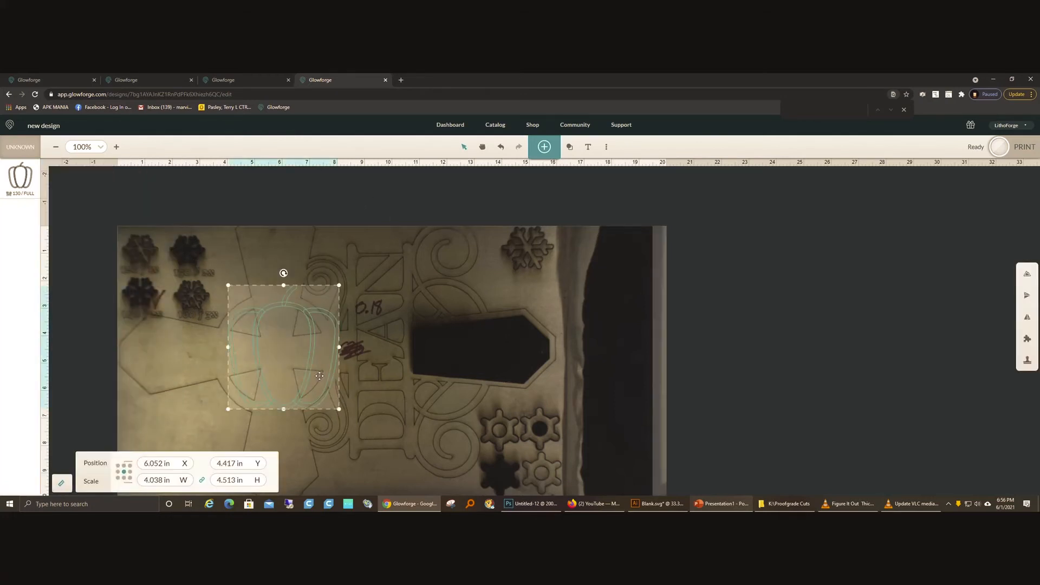
drag(346, 281, 219, 359)
key(Delete)
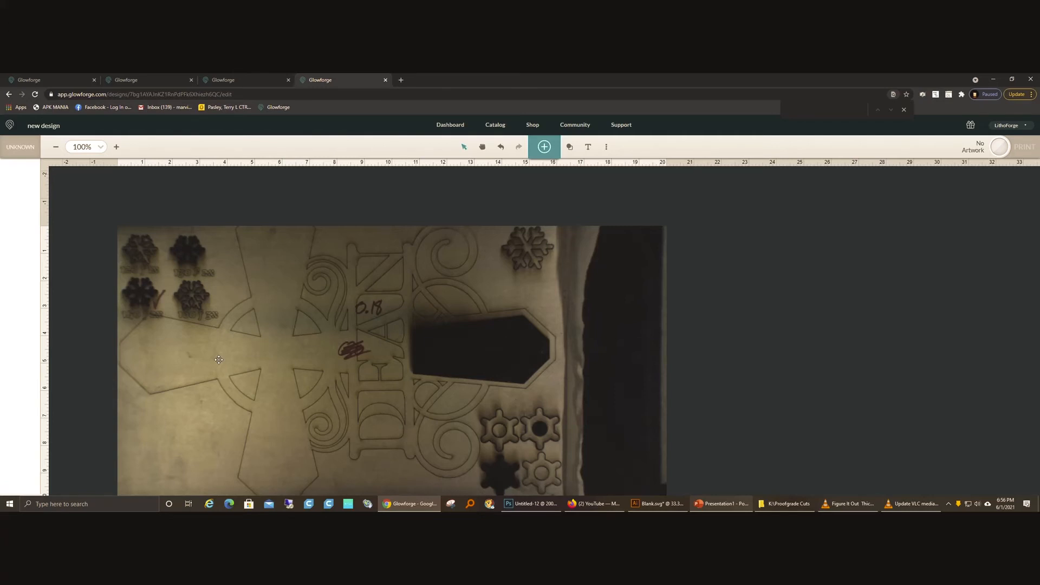
Step: Add the tomato artwork from Veggie Garden and scale it proportionally to a height of 1 in
scroll(219, 359, down, 1)
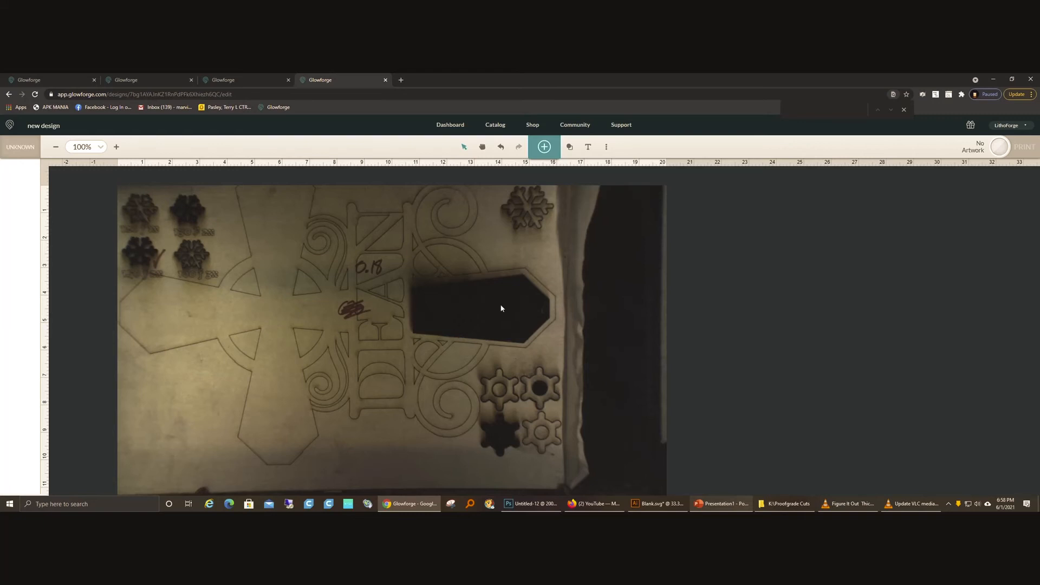
click(544, 146)
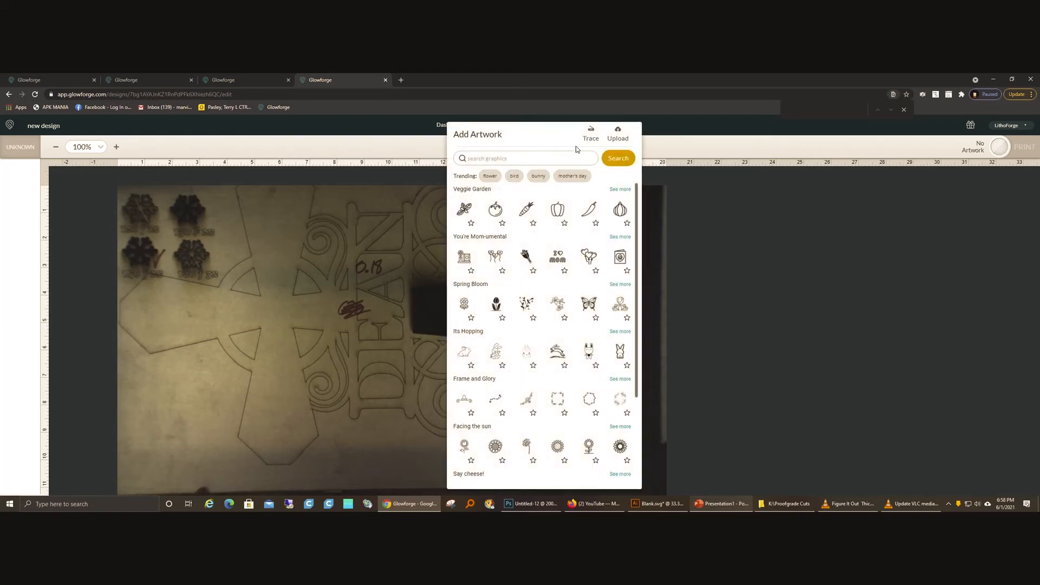
click(494, 210)
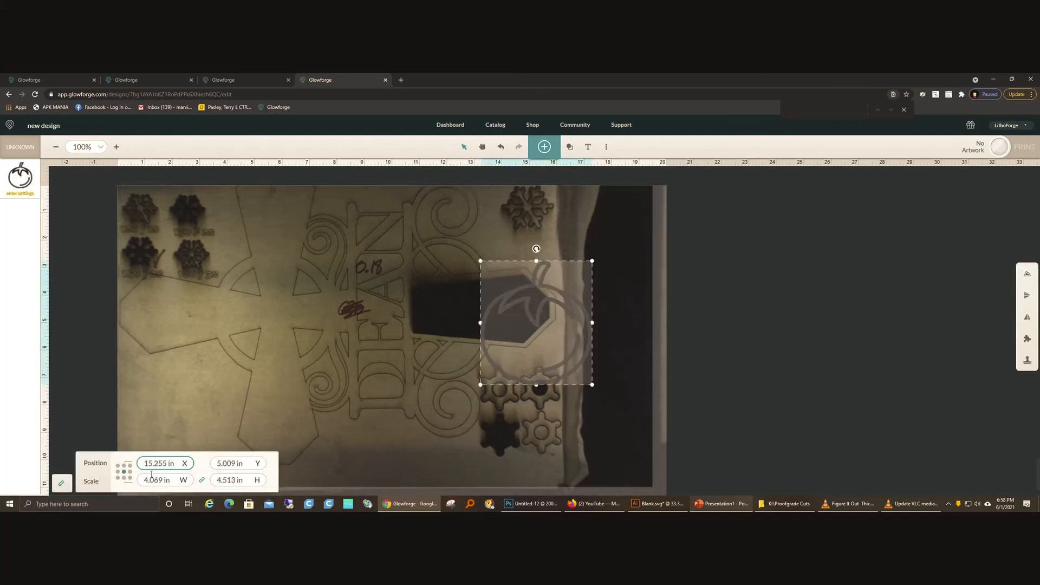
drag(422, 261, 639, 404)
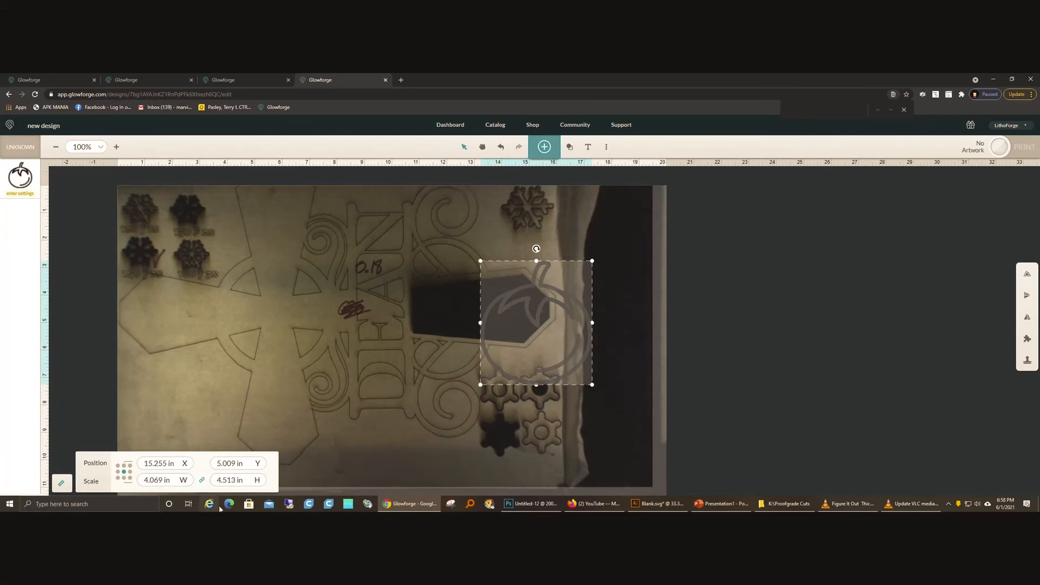
double_click(227, 480)
text(1)
key(Return)
Step: Duplicate the small tomato and scatter three of them around the lower end of the DEAN lettering, one at about X 11.33 in, Y 6.10 in
drag(538, 324, 358, 364)
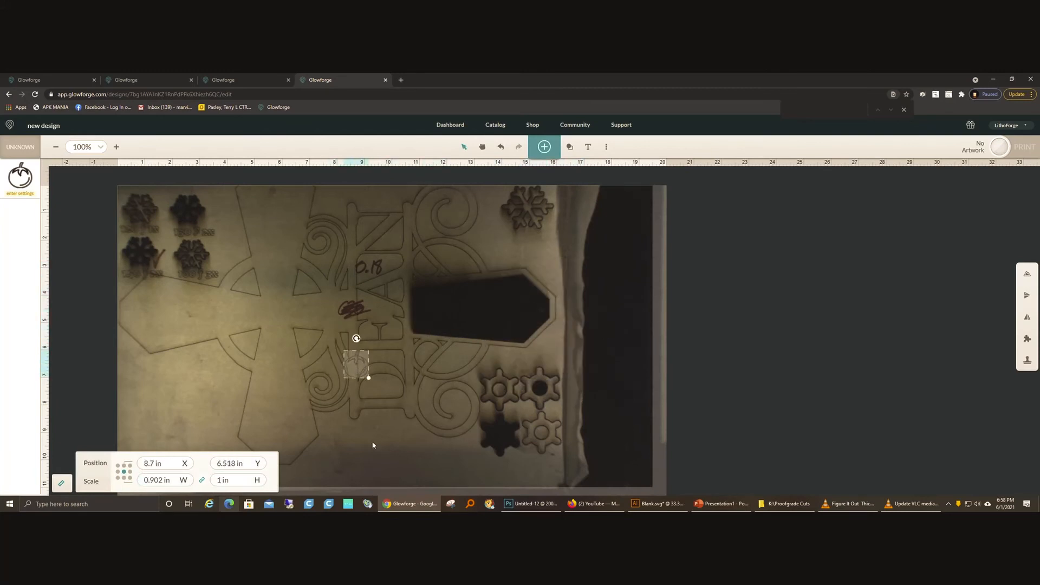
drag(357, 365, 459, 411)
click(394, 427)
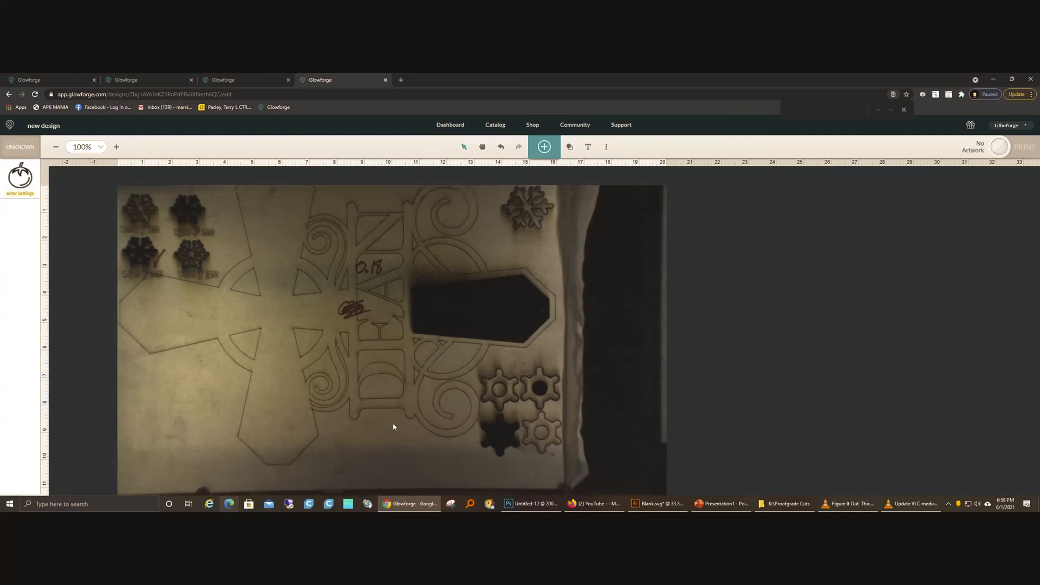
click(435, 359)
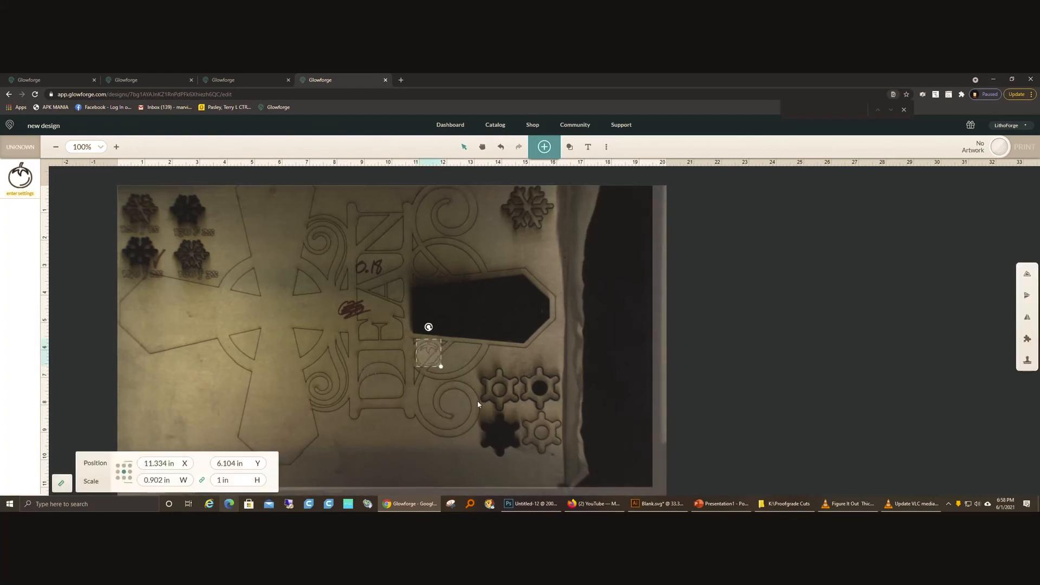
Step: Assign the custom cut setting ".24 Hood MDF CORE BIRCH" to the tomatoes
click(16, 179)
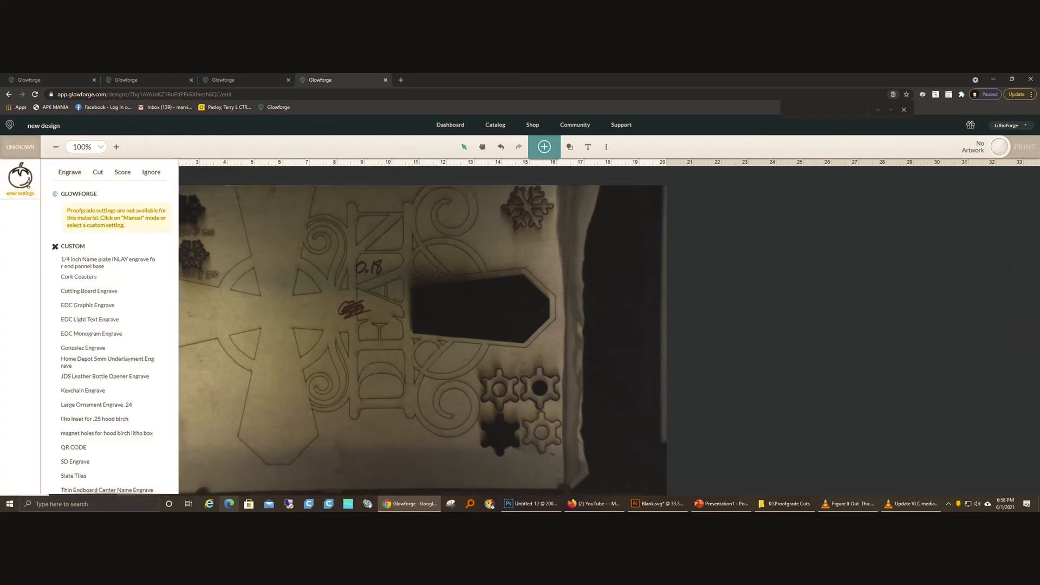
click(97, 175)
click(81, 279)
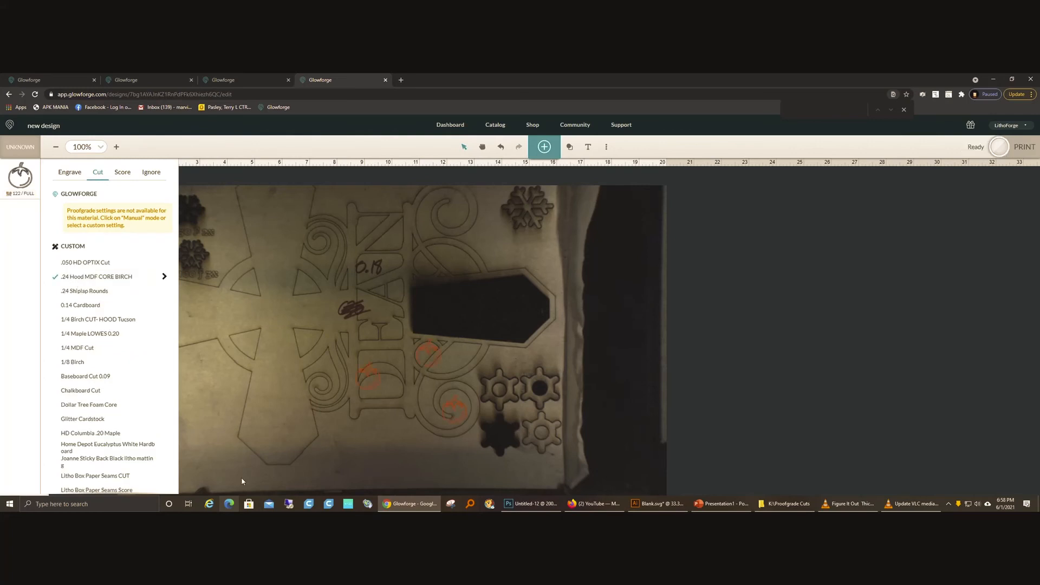
click(242, 475)
Step: Move the tomato on the letter D down below the lower scrollwork, to about X 7.98 in, Y 9.07 in
drag(312, 315, 542, 474)
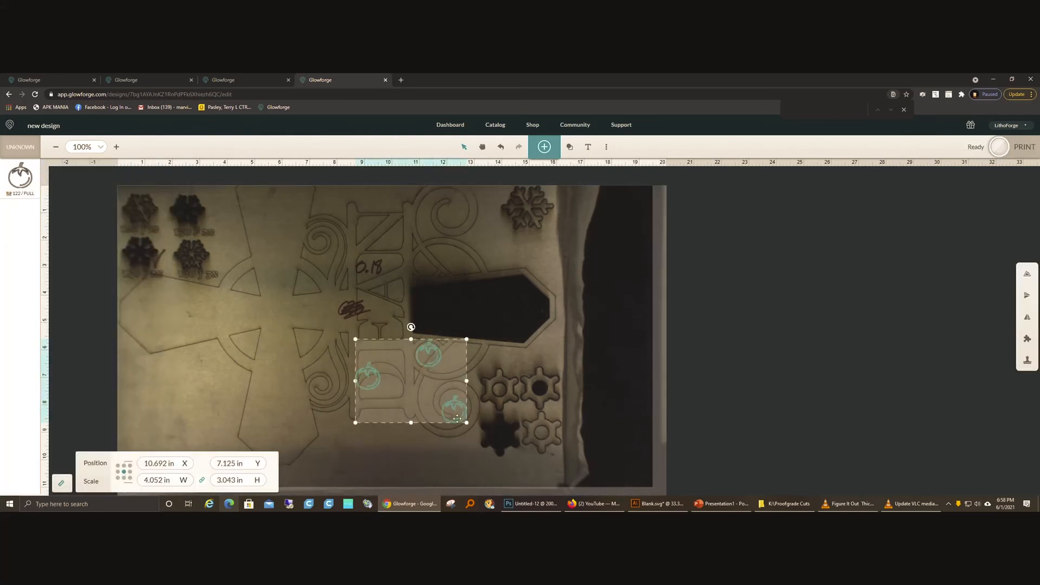
click(230, 392)
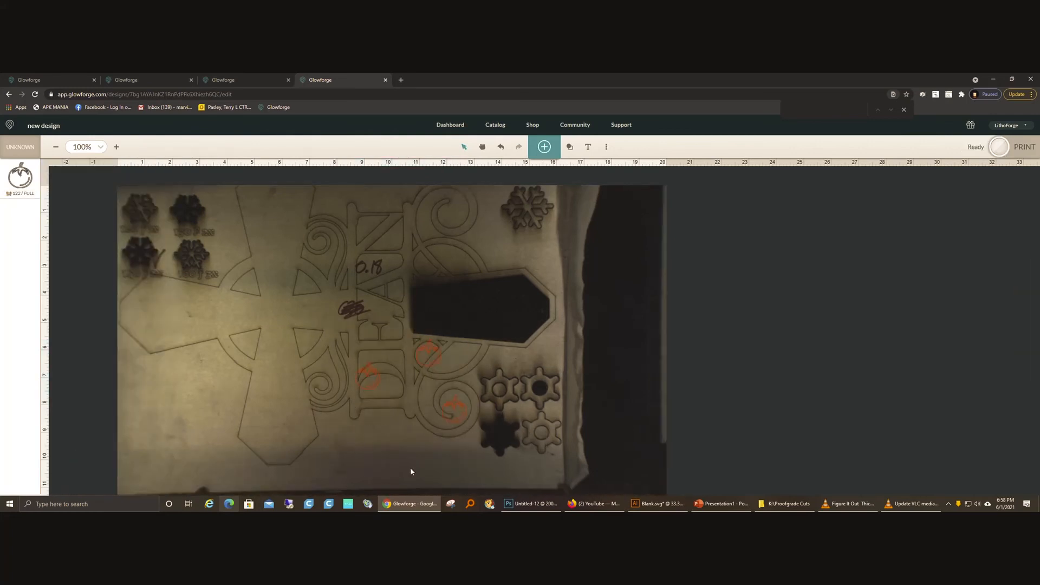
click(371, 382)
drag(373, 383, 337, 435)
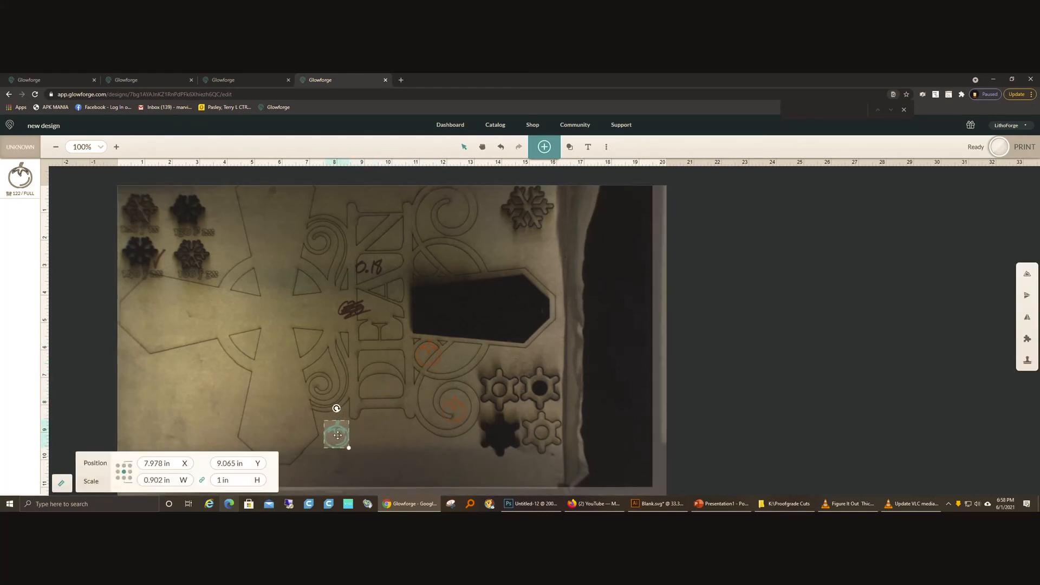
click(233, 464)
right_click(234, 467)
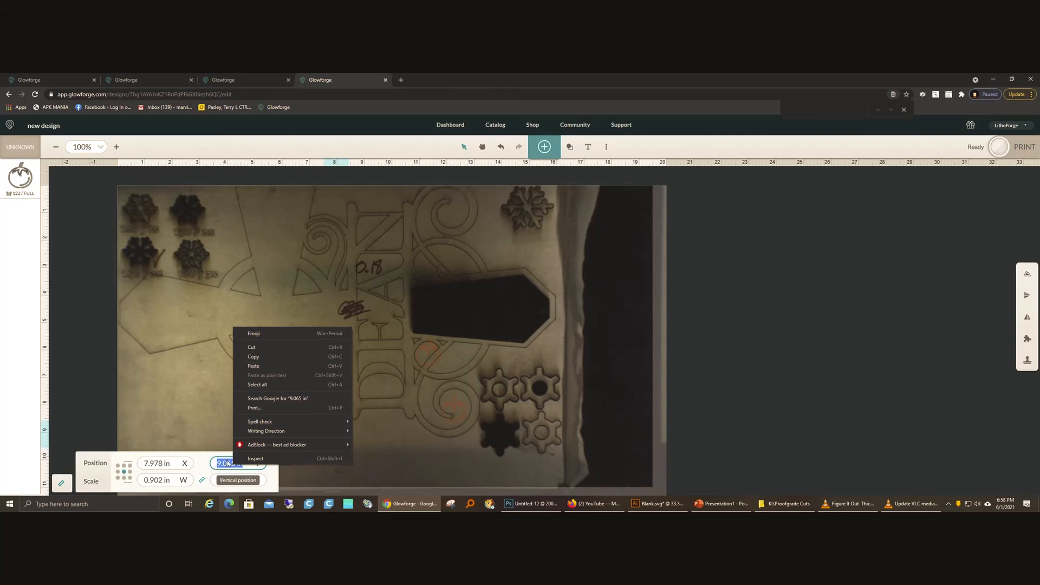
click(362, 476)
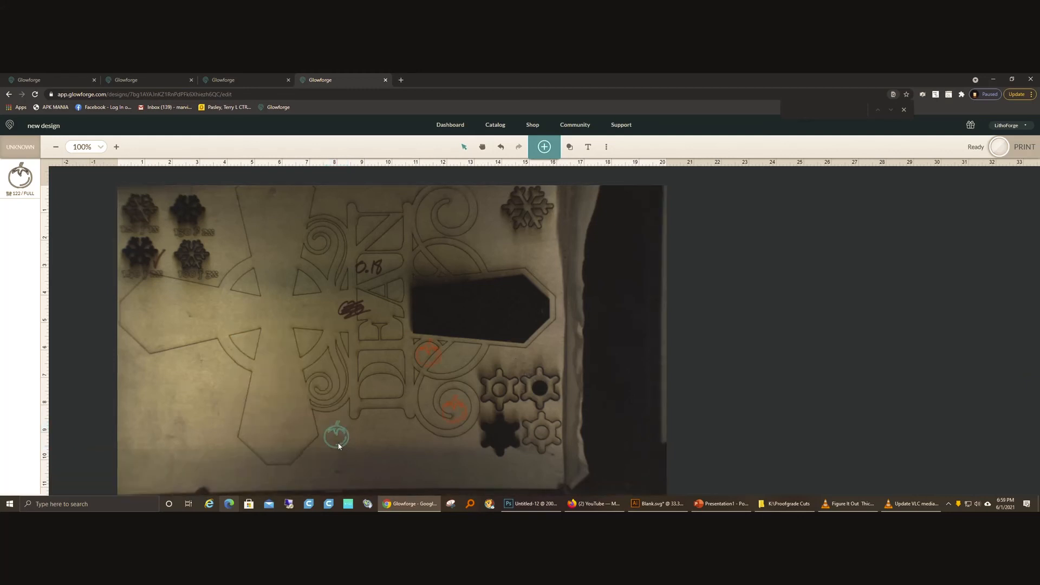
Step: Enlarge the other two tomatoes to about 1.88 in and 1.68 in high, shifting the 1.68 in one to about X 10.49 in
drag(209, 427, 347, 464)
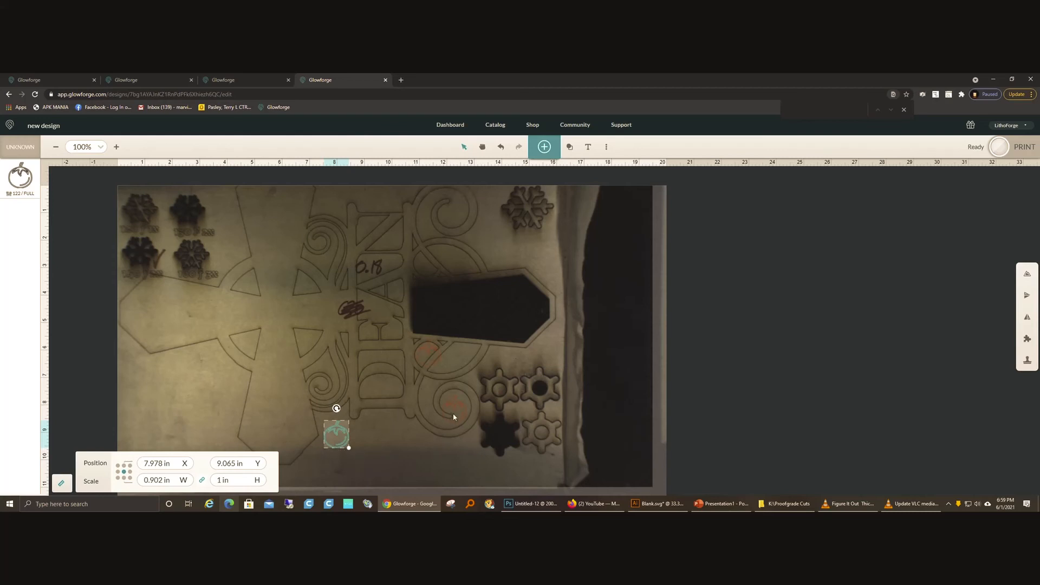
drag(342, 430, 463, 409)
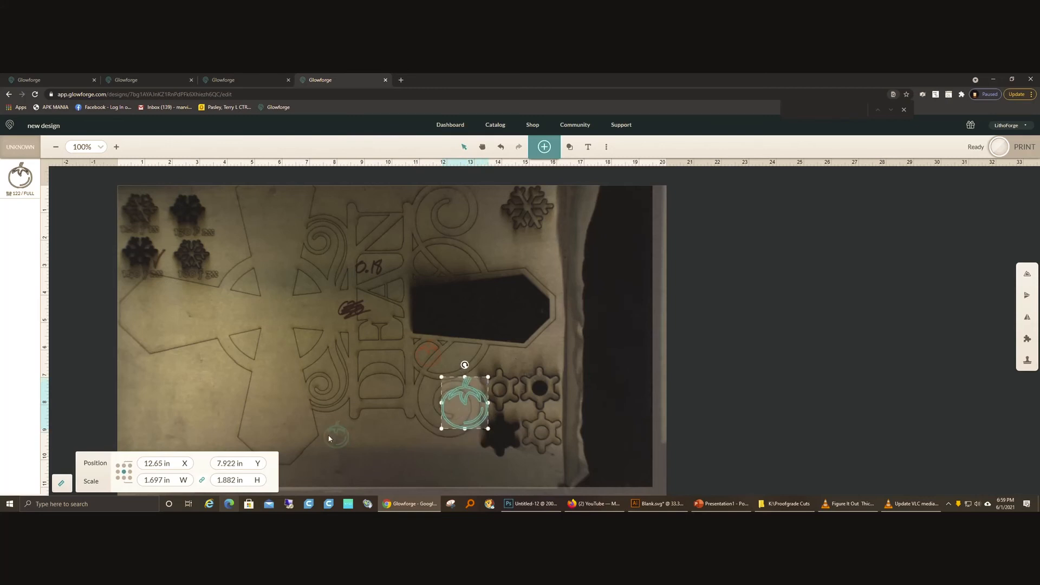
click(422, 361)
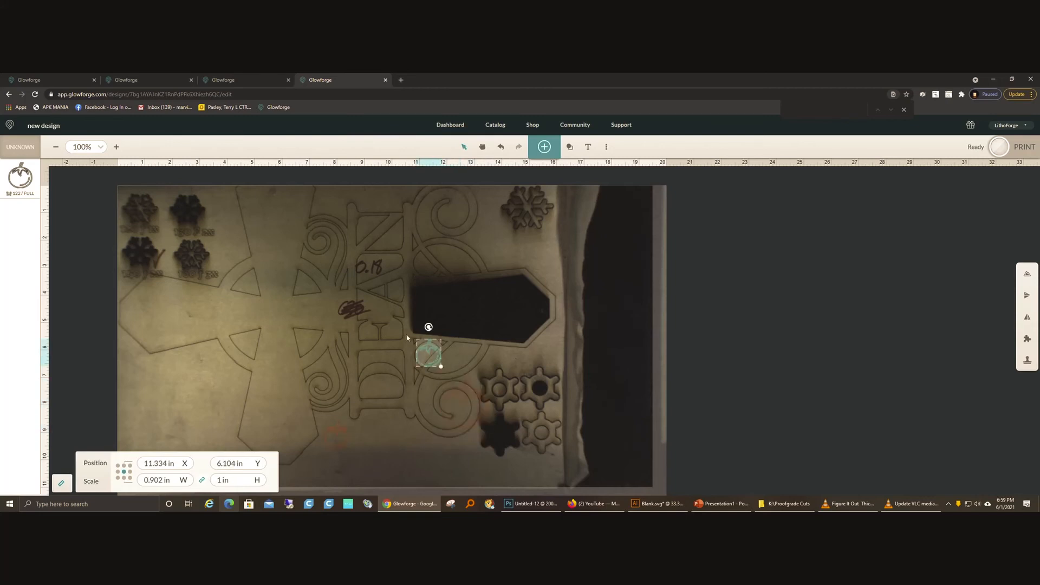
drag(441, 367, 458, 384)
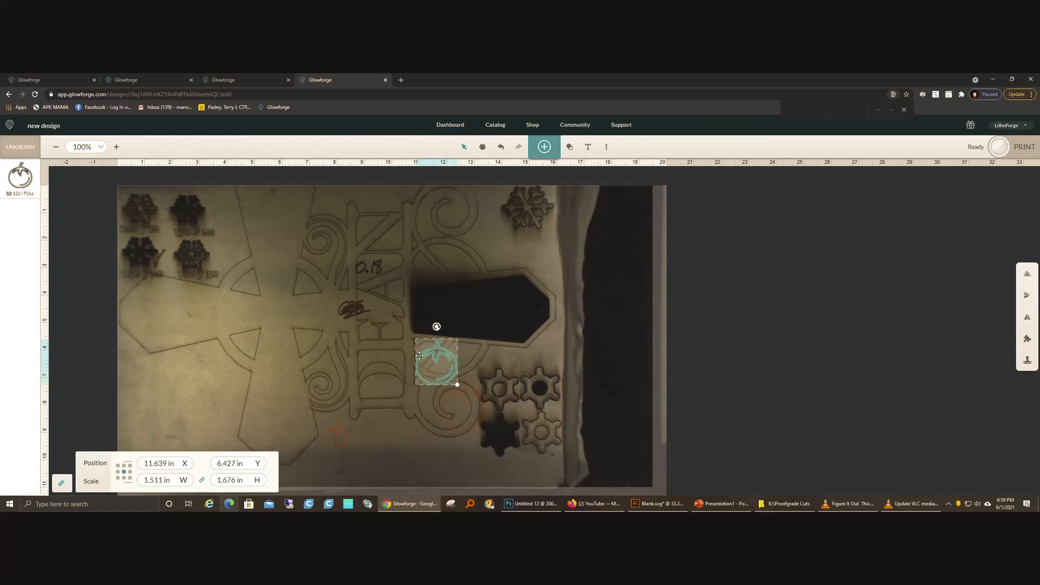
drag(418, 352, 386, 339)
Step: Set the smallest tomato's position reference to its bottom centre and copy its Y value
click(371, 418)
click(347, 433)
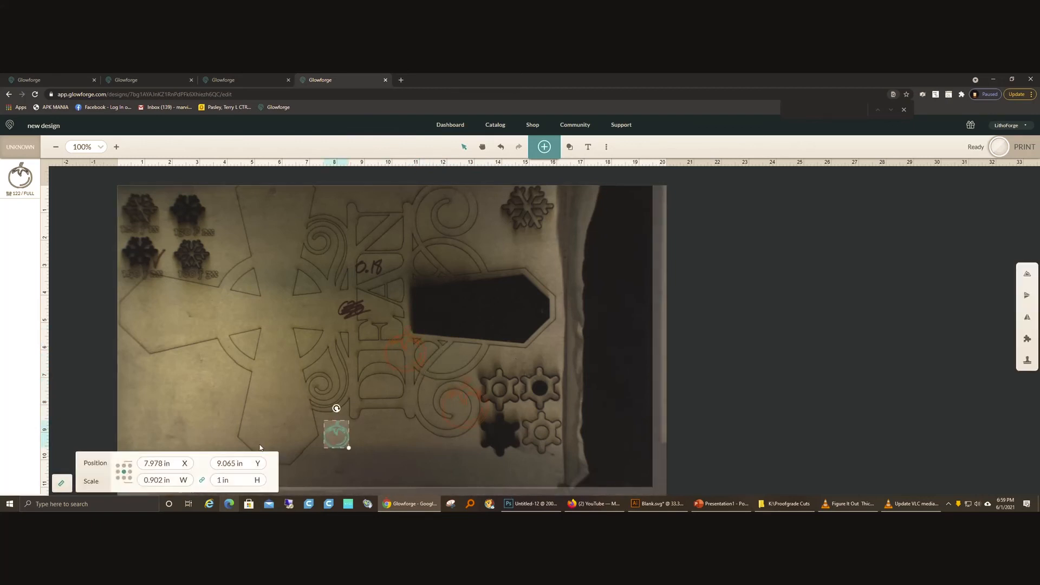
click(124, 479)
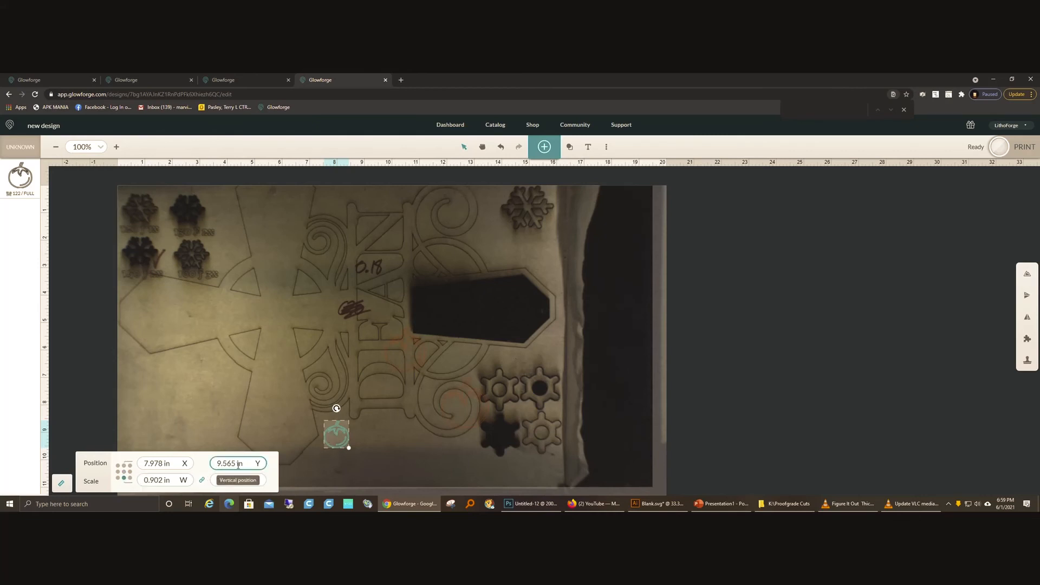
drag(236, 464, 217, 464)
right_click(217, 464)
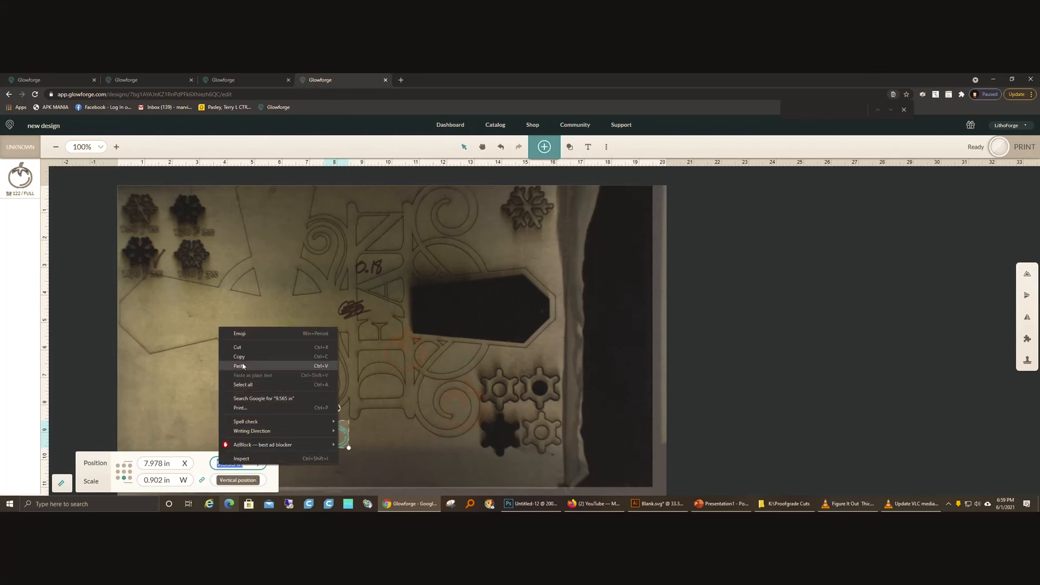
click(237, 357)
Step: Align the mid-sized tomato's bottom with the smallest one by setting its Y position to 9.565 in
click(388, 351)
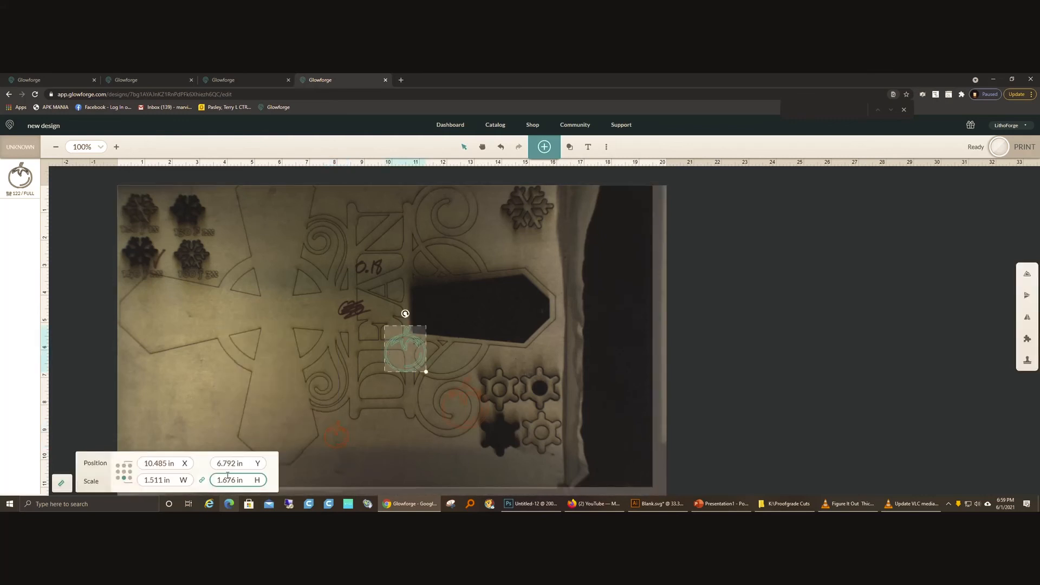
drag(247, 464, 198, 467)
key(ctrl+v)
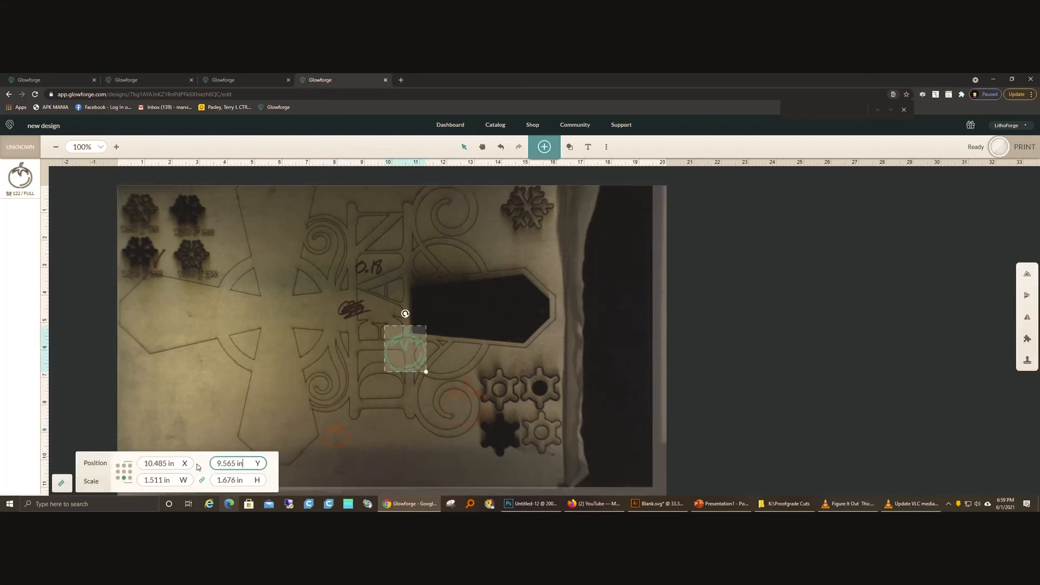
key(Return)
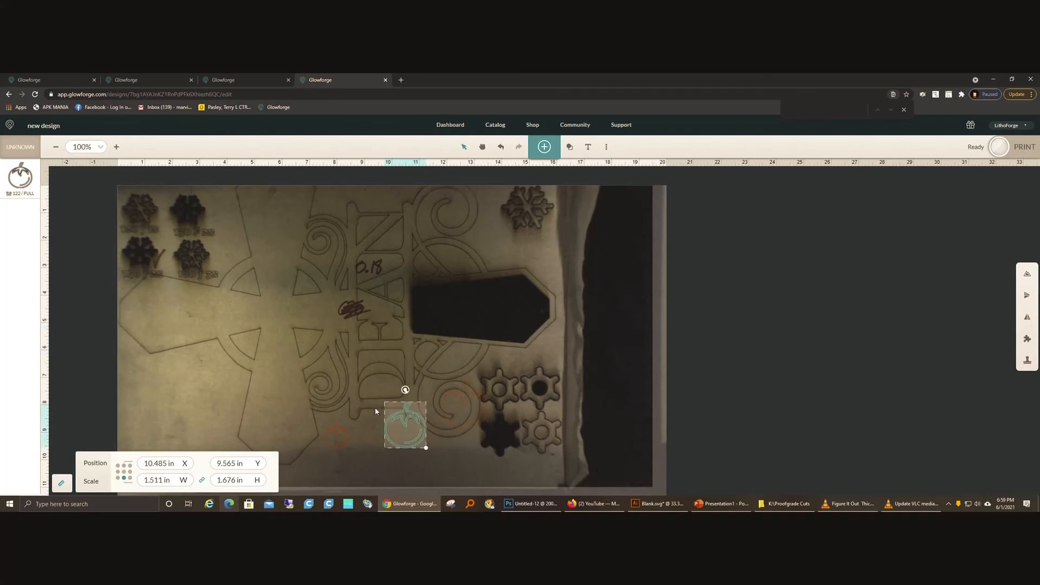
Step: Set the largest tomato's bottom Y position to the same 9.565 in and check the aligned row
click(450, 411)
drag(243, 463, 177, 462)
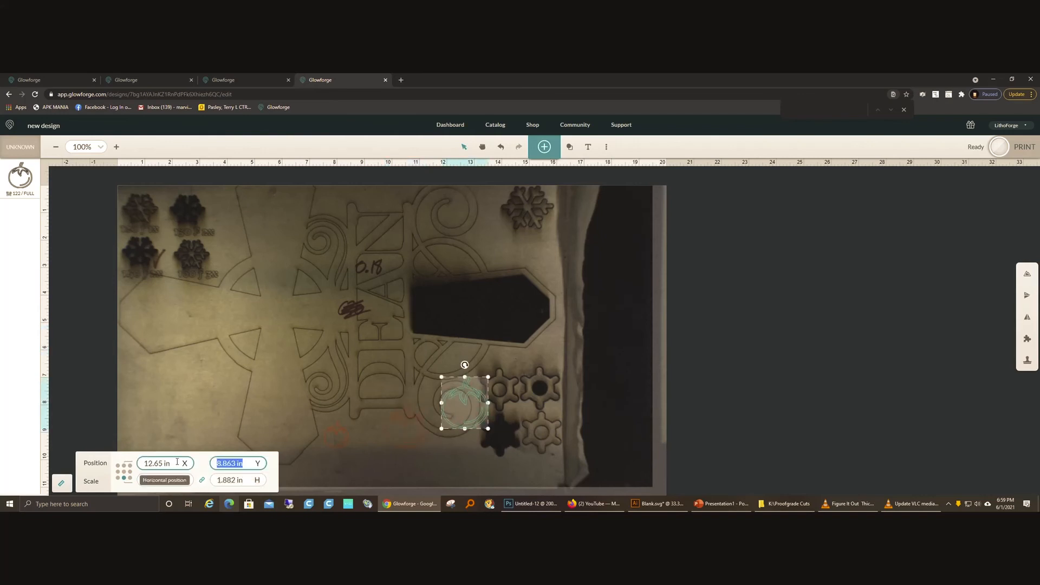
key(ctrl+v)
key(Return)
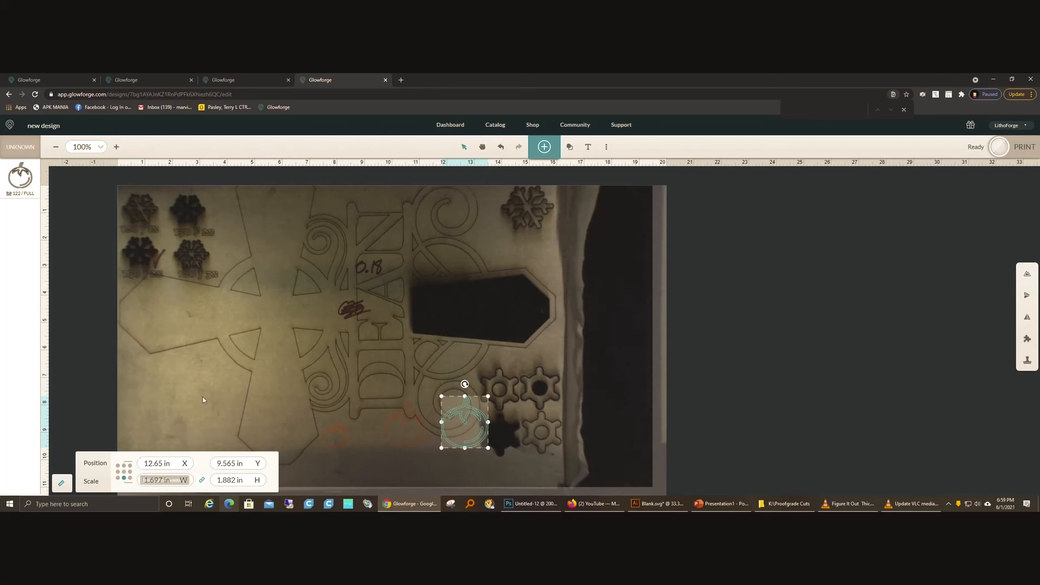
click(218, 333)
drag(158, 327, 572, 453)
click(458, 318)
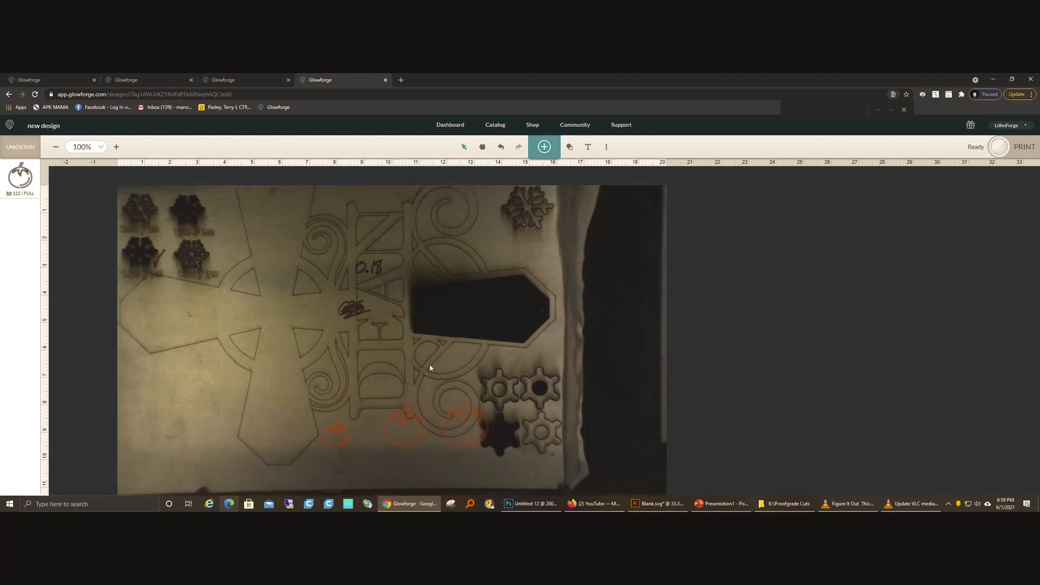
Step: Insert a square, place it over the centre of the cross, and assign it the custom score setting "draft score"
click(406, 421)
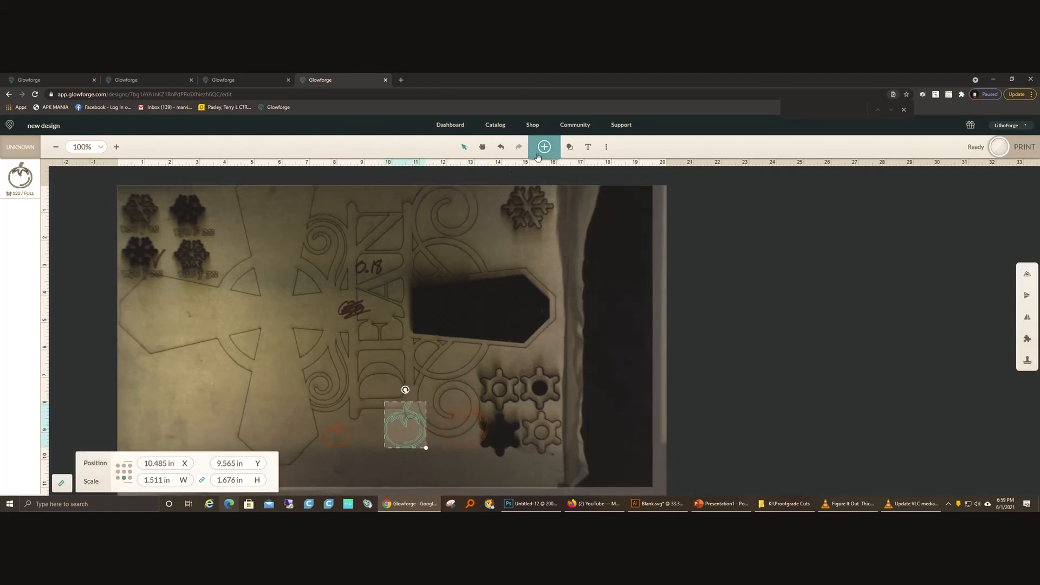
click(569, 146)
click(554, 164)
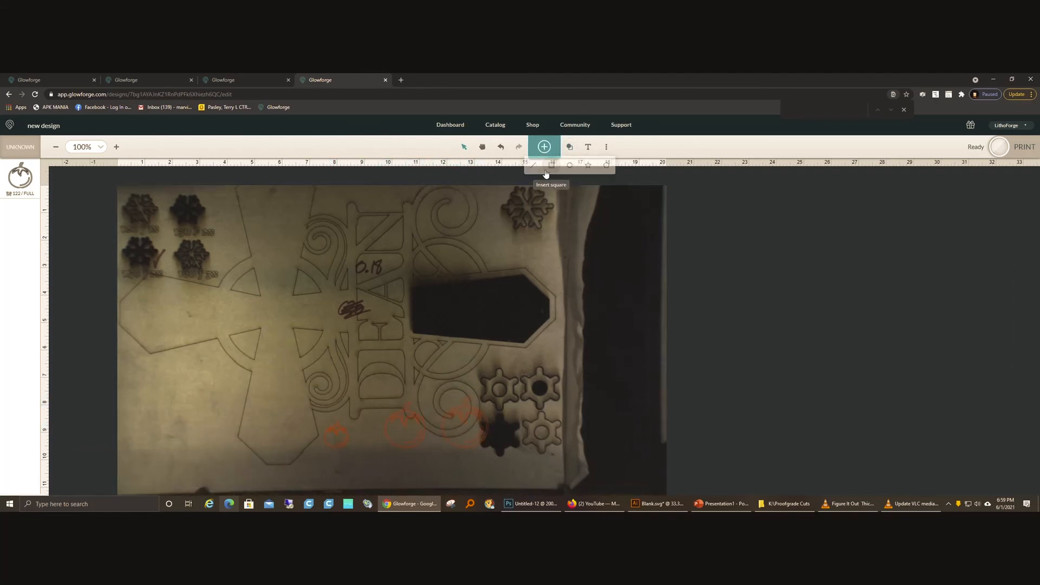
drag(524, 309, 238, 307)
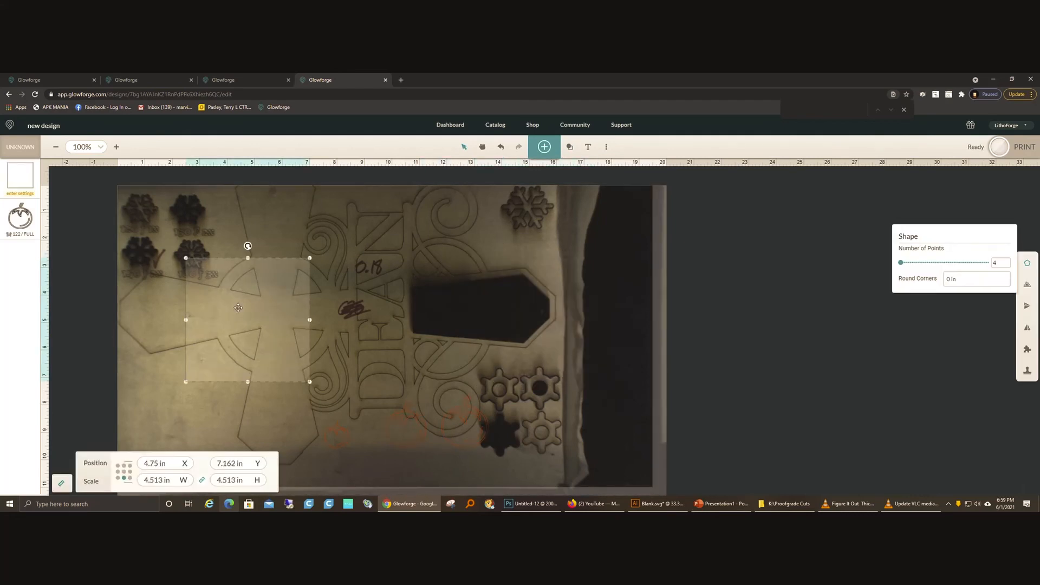
click(253, 405)
click(258, 378)
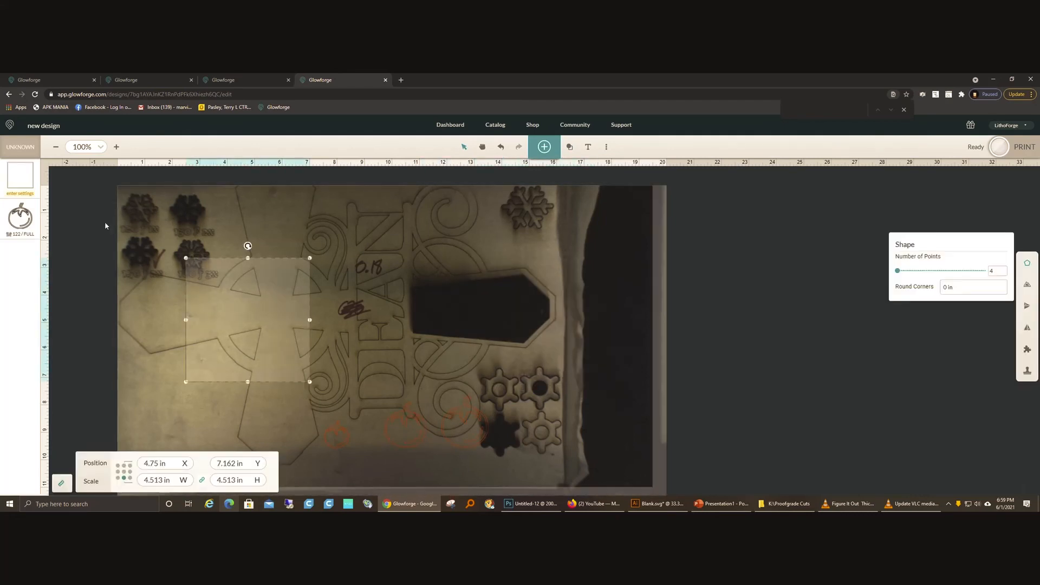
click(25, 183)
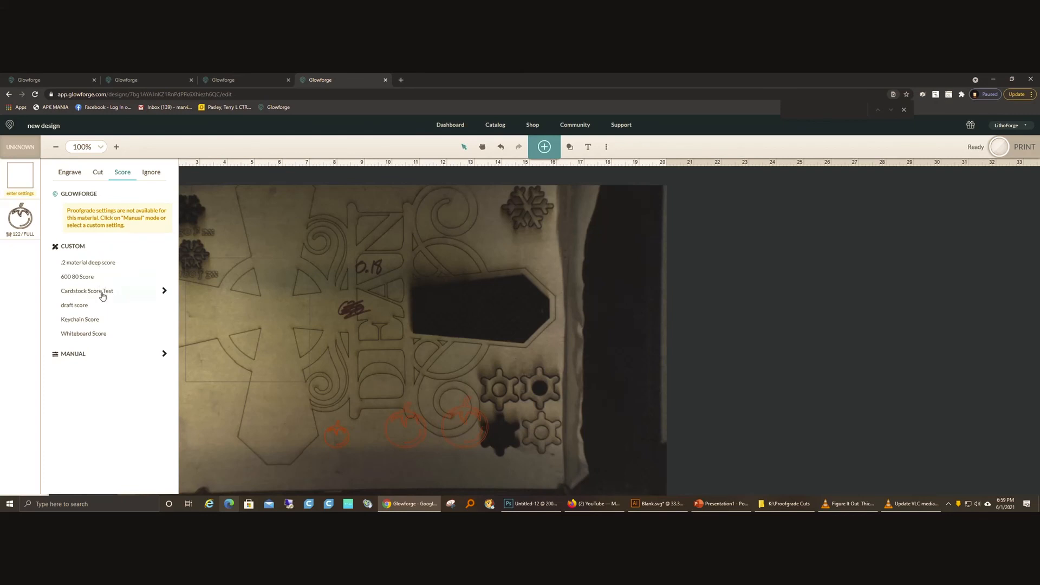
click(100, 303)
Step: Move the square to about X 3.74 in, Y 8.36 in and the largest tomato to about X 12.74 in, Y 7.76 in
drag(259, 318, 231, 351)
click(388, 349)
drag(455, 422, 458, 344)
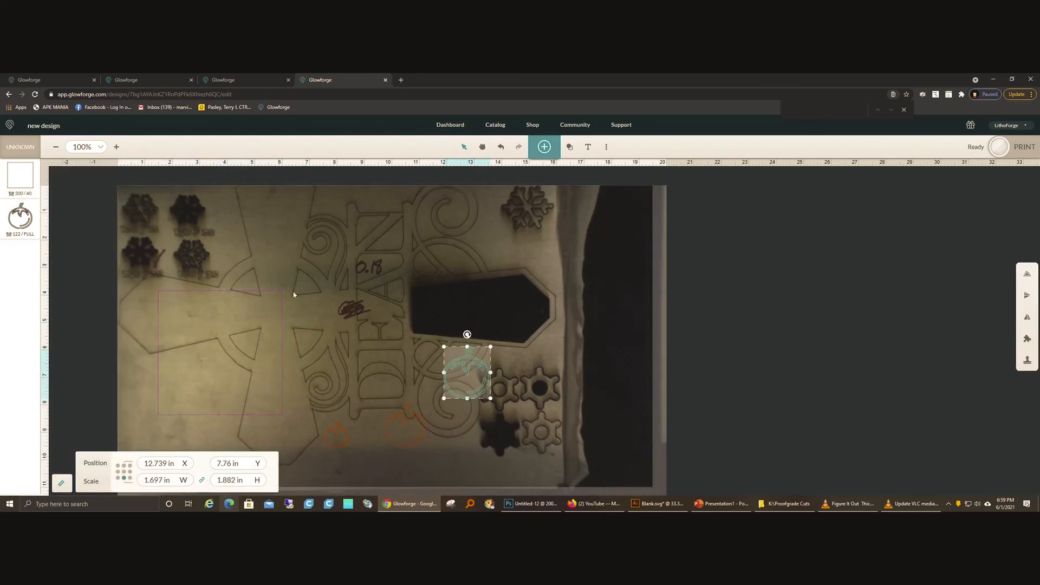
Step: Set the square's position reference to its centre and copy its Y value
click(291, 357)
click(284, 361)
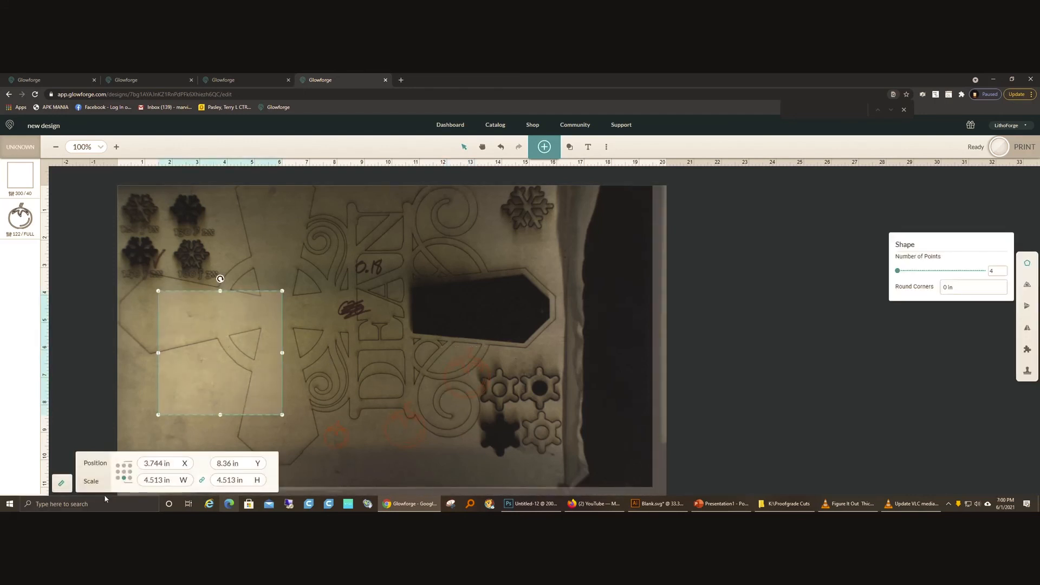
click(124, 473)
click(251, 467)
right_click(233, 466)
click(262, 361)
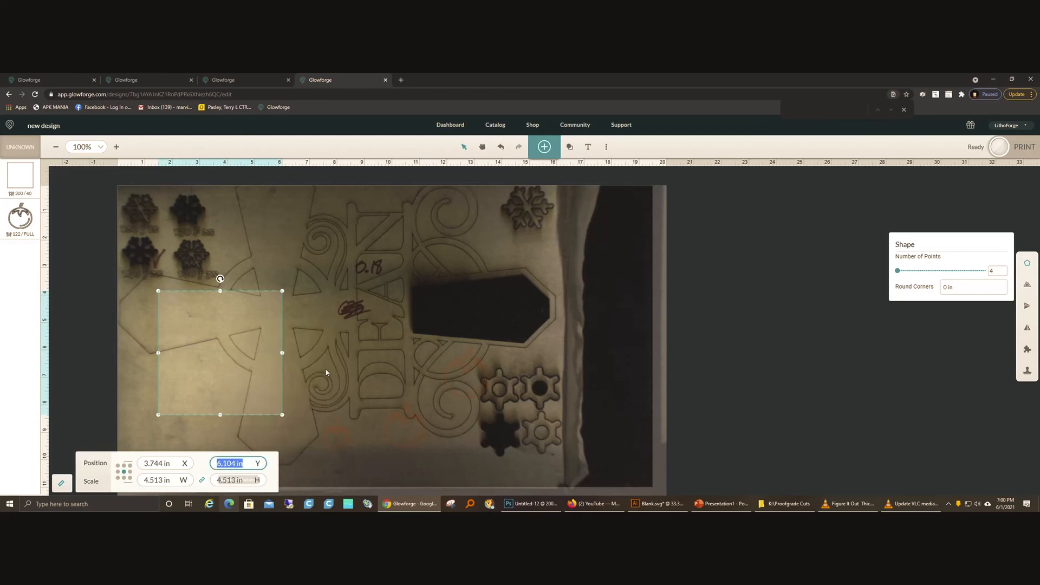
Step: Align the largest tomato vertically with the square's centre by setting its Y position to 6.104 in
drag(428, 311, 505, 409)
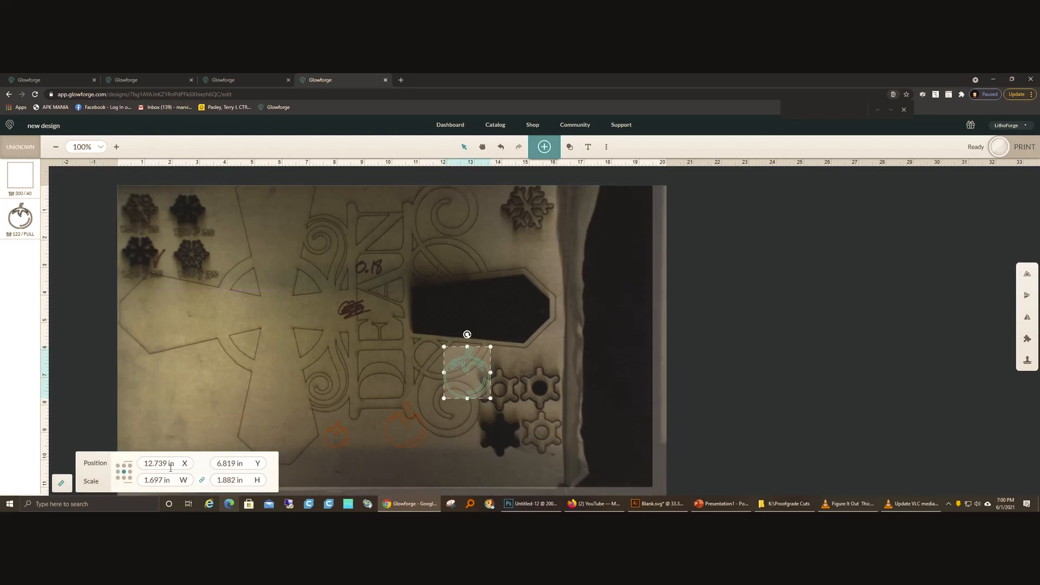
drag(243, 463, 189, 463)
key(ctrl+v)
key(Return)
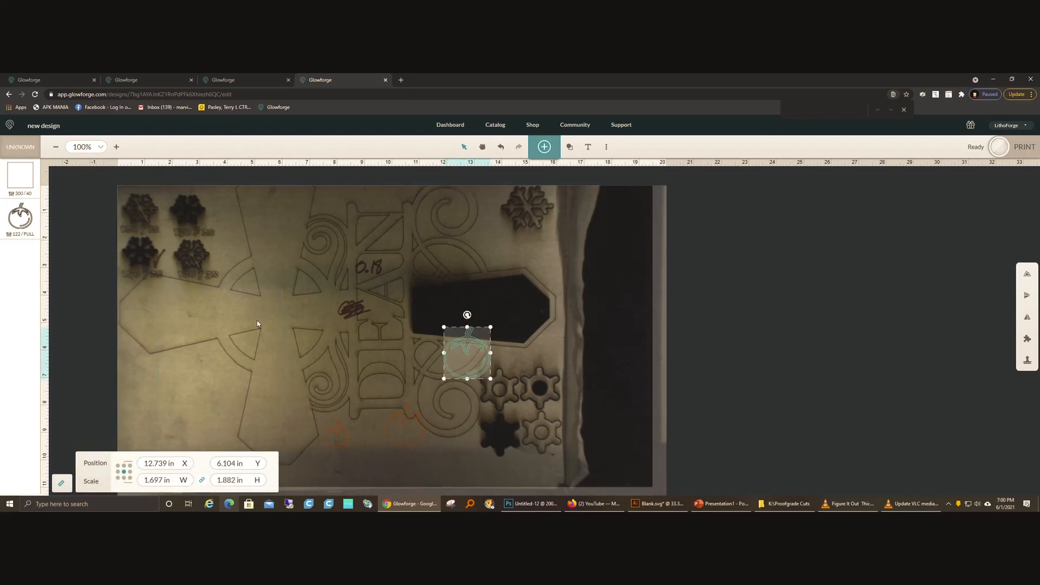
Step: Copy the square's X position and apply it to the largest tomato, setting its X to 3.744 in
click(303, 331)
click(271, 334)
drag(179, 463, 126, 463)
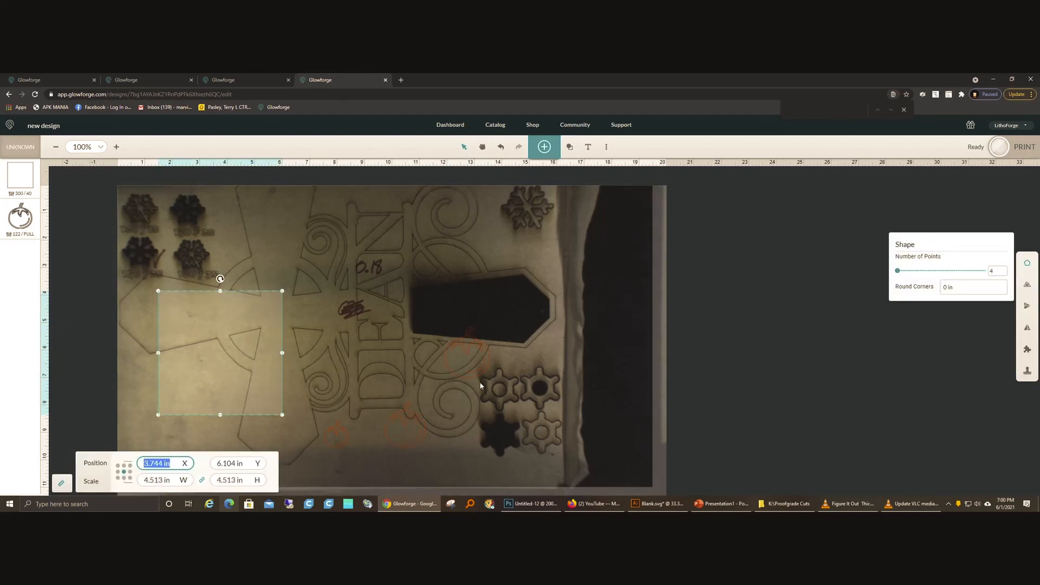
click(467, 369)
drag(185, 462, 26, 471)
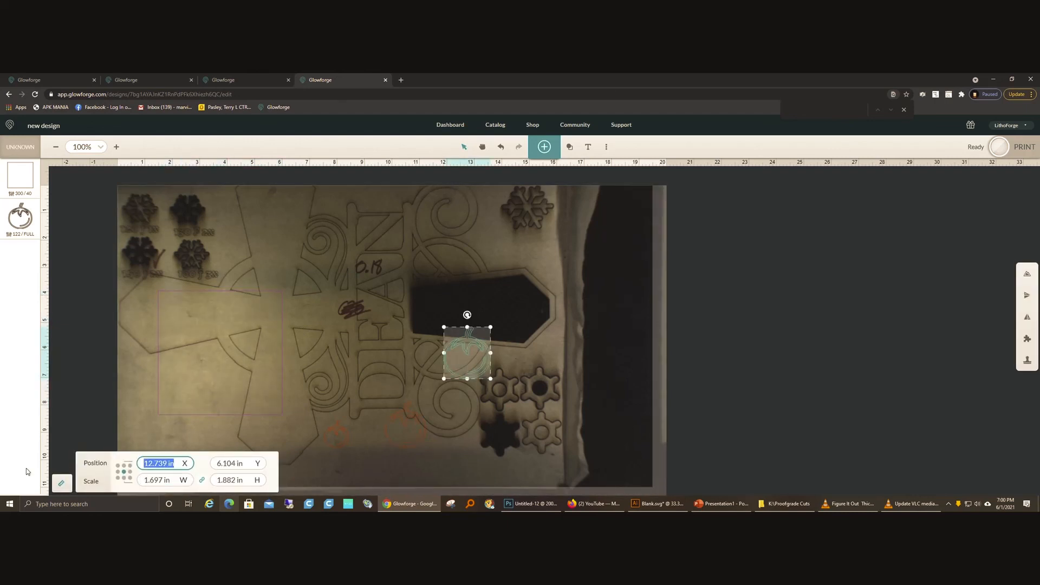
key(ctrl+v)
key(Return)
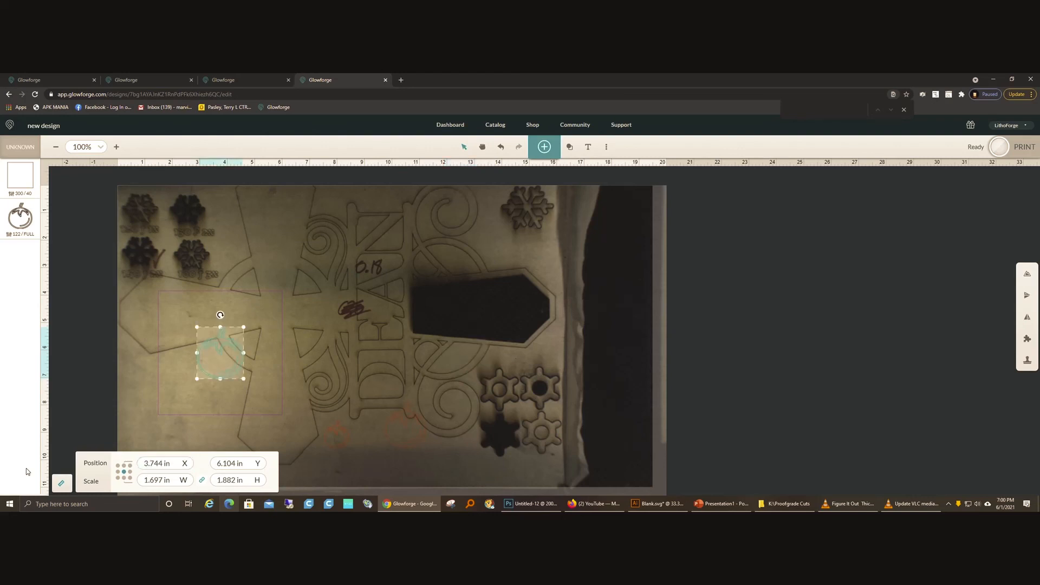
click(218, 421)
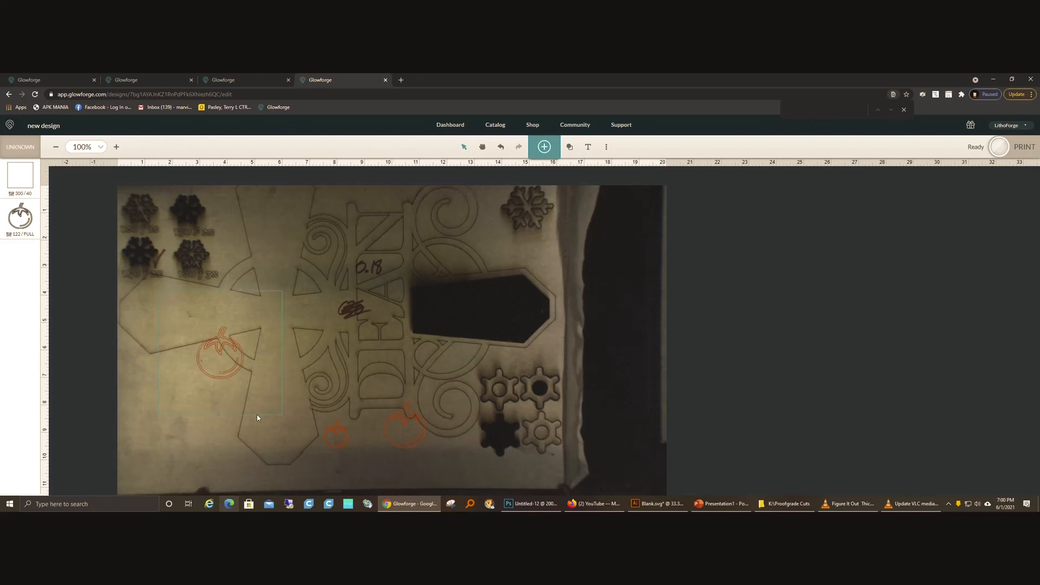
Step: Copy the centred large tomato's Y position and apply it to the smallest tomato, setting its Y to 6.104 in
click(227, 372)
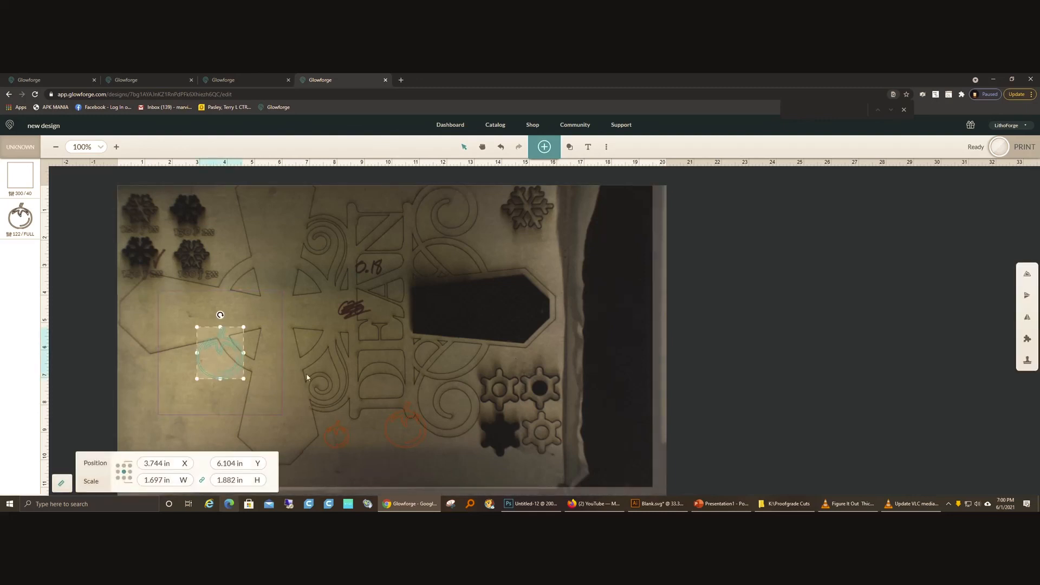
click(230, 463)
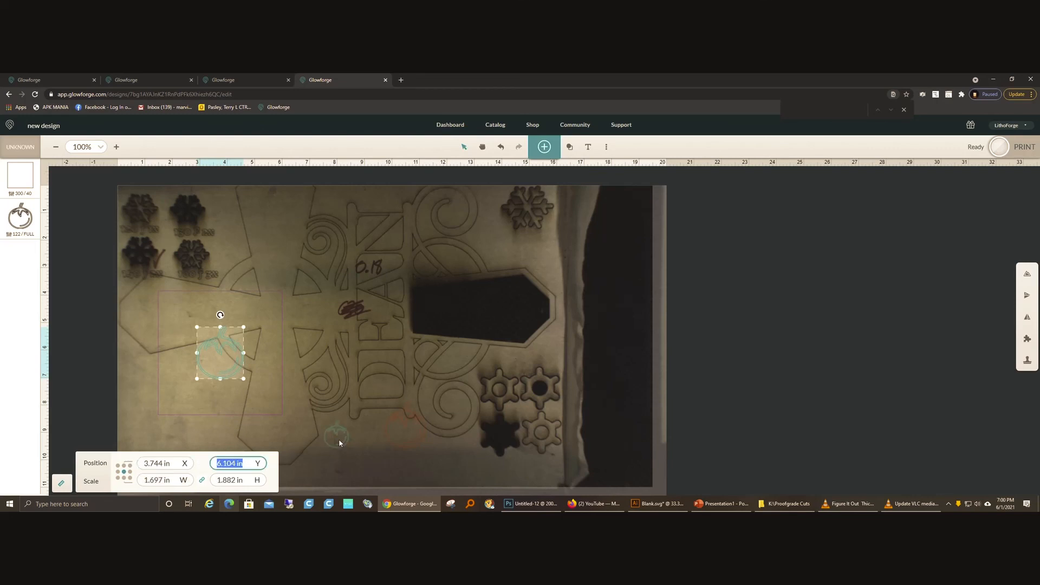
click(338, 437)
click(232, 463)
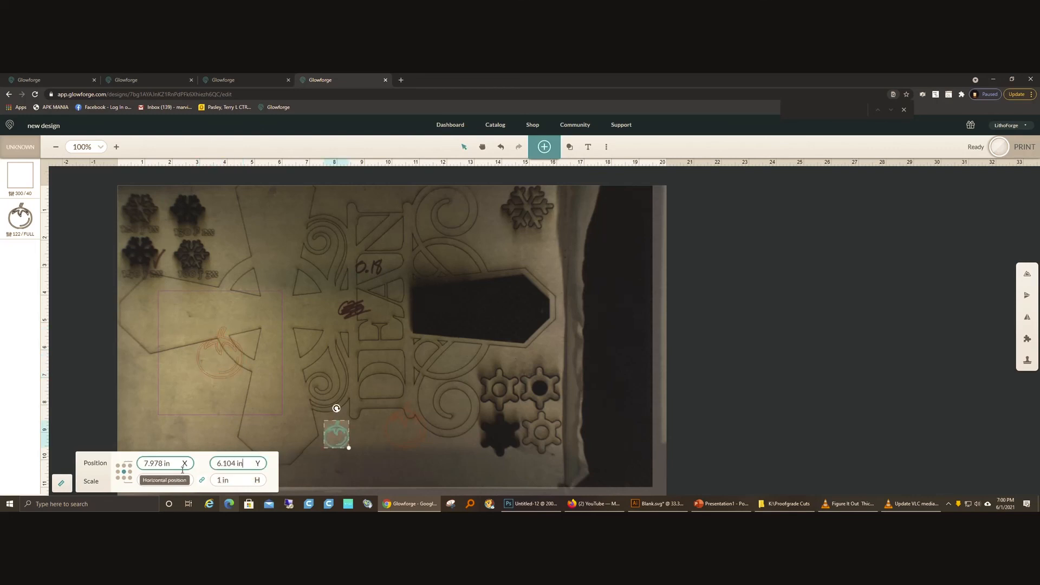
key(Return)
Step: Copy the centred large tomato's X position and apply it to the smallest tomato, setting its X to 3.744 in
click(235, 372)
click(183, 463)
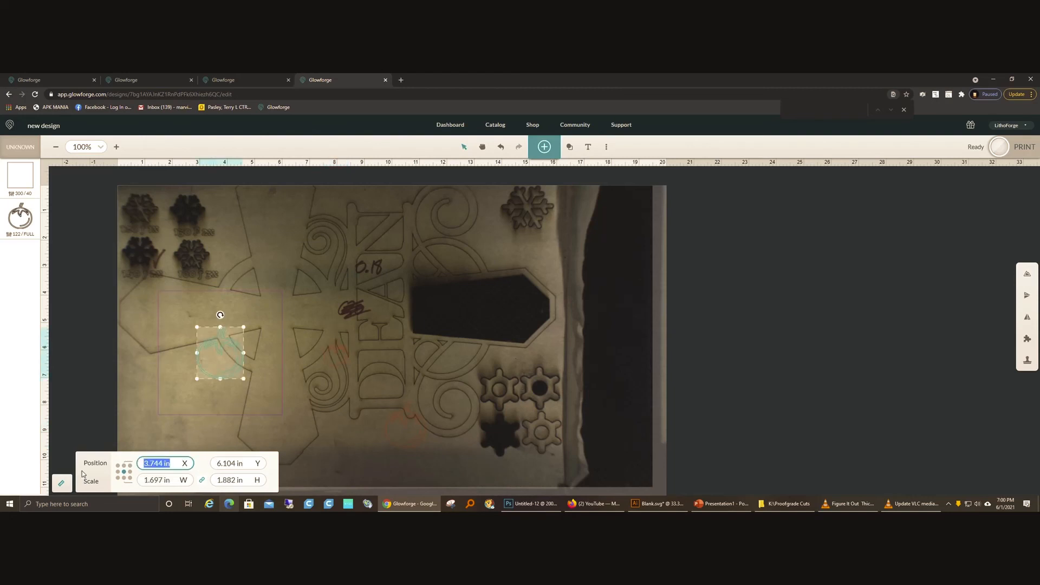
click(332, 358)
click(163, 463)
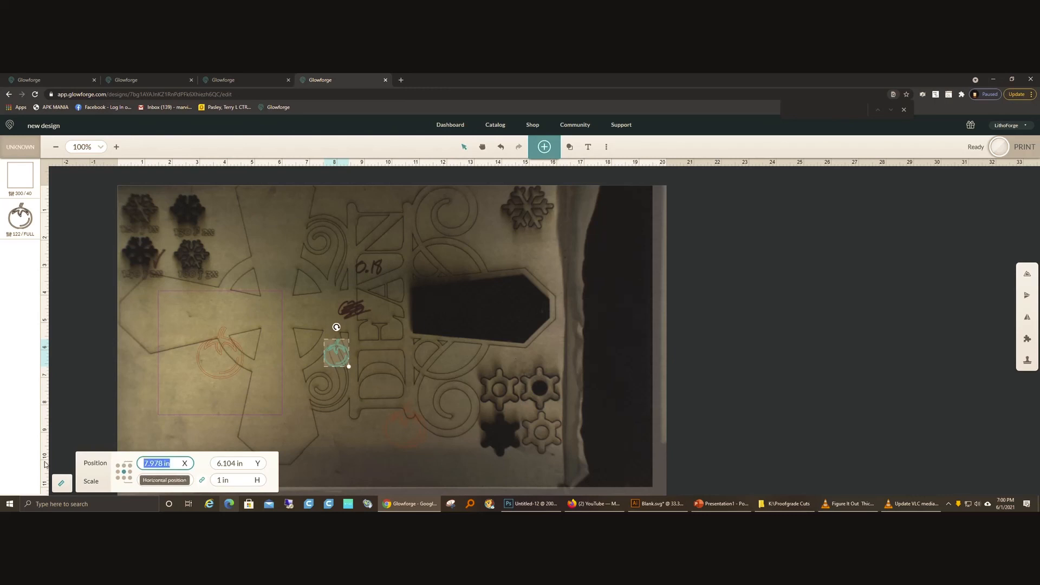
text(3.744)
key(Return)
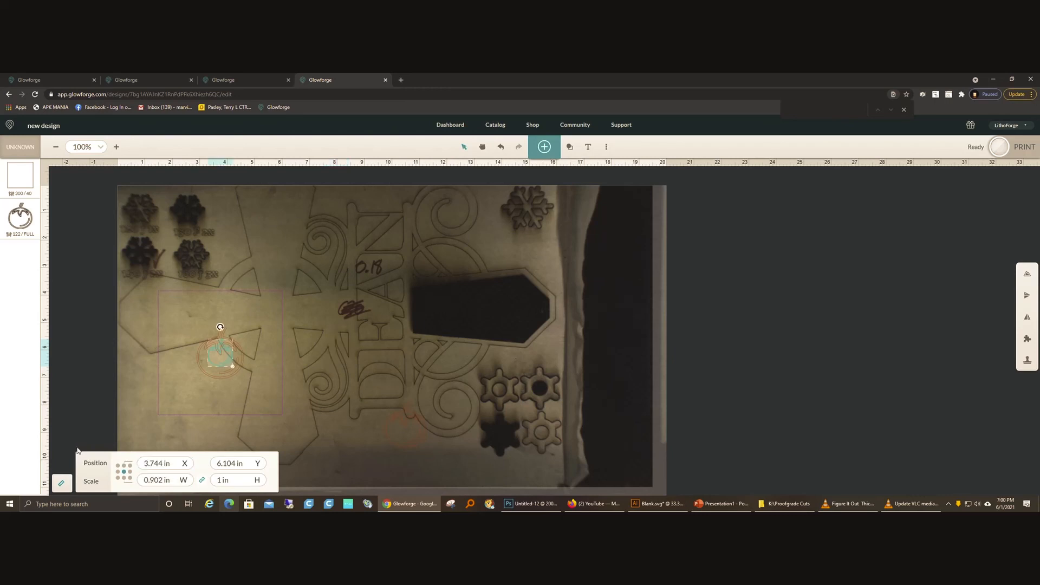
click(331, 434)
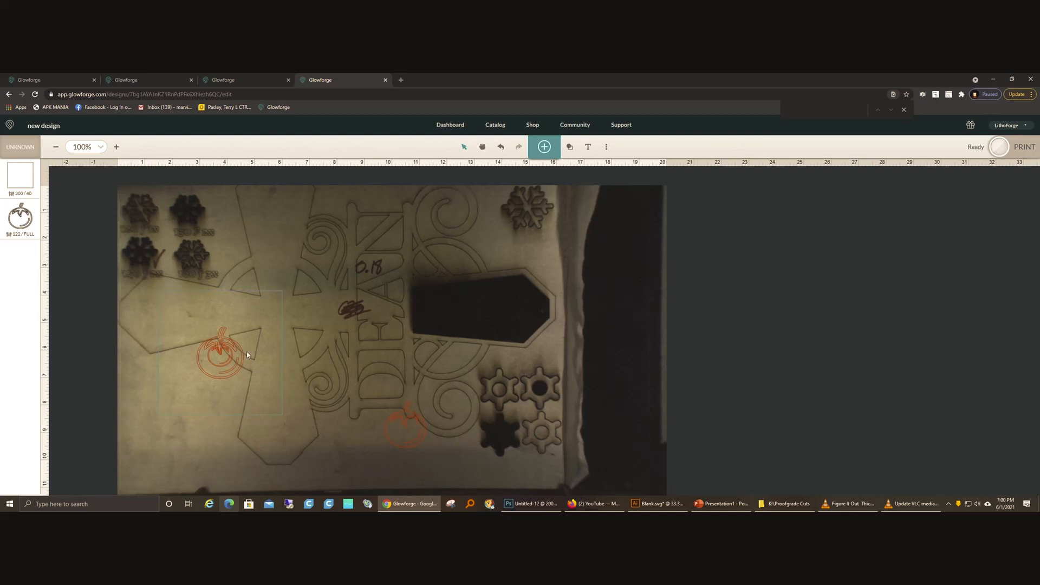
Step: Select the square and all the tomatoes together and delete them from the design
drag(135, 259, 444, 459)
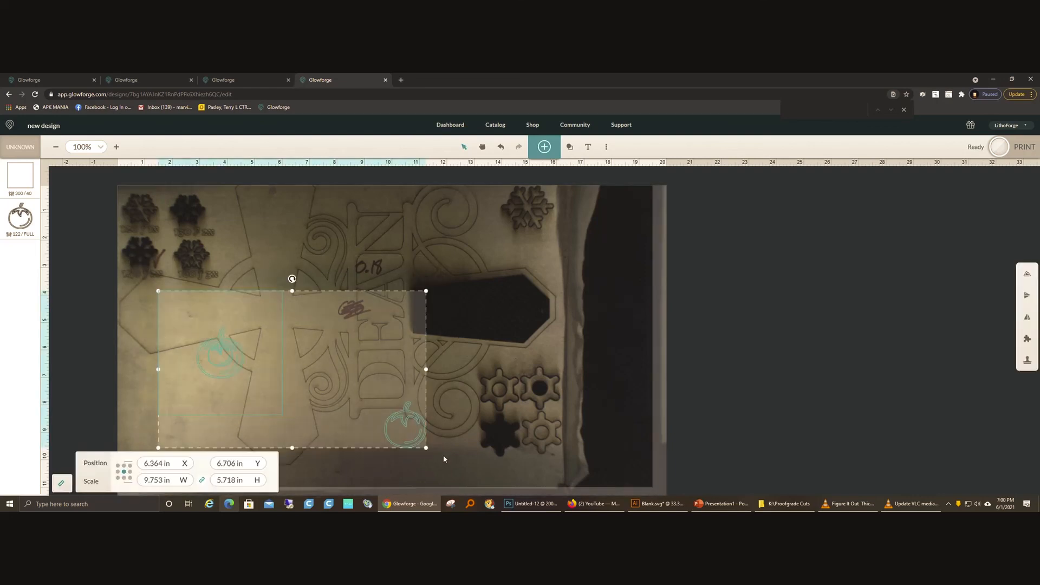
key(Delete)
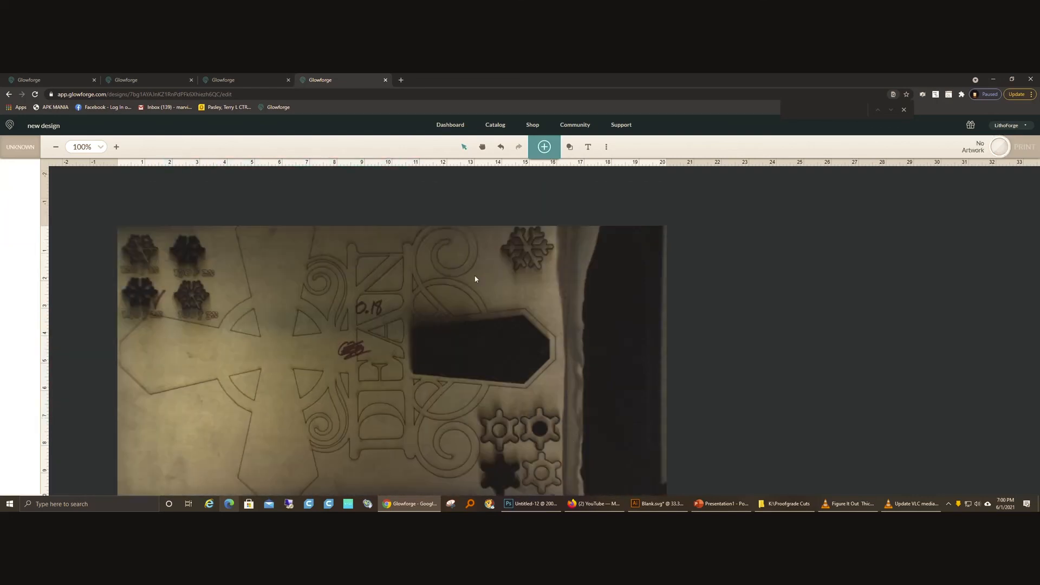
mouse_move(461, 77)
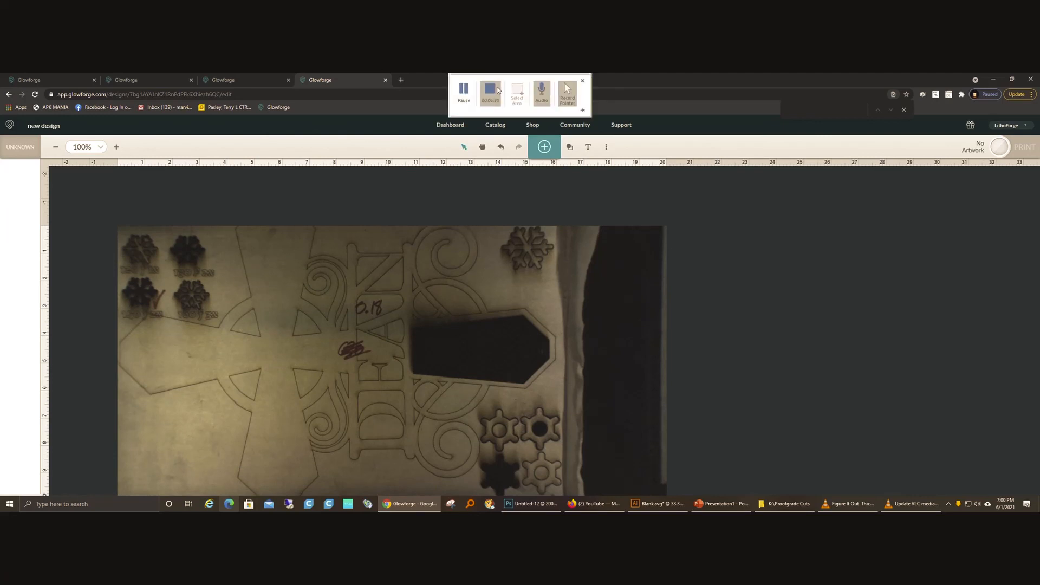
click(492, 92)
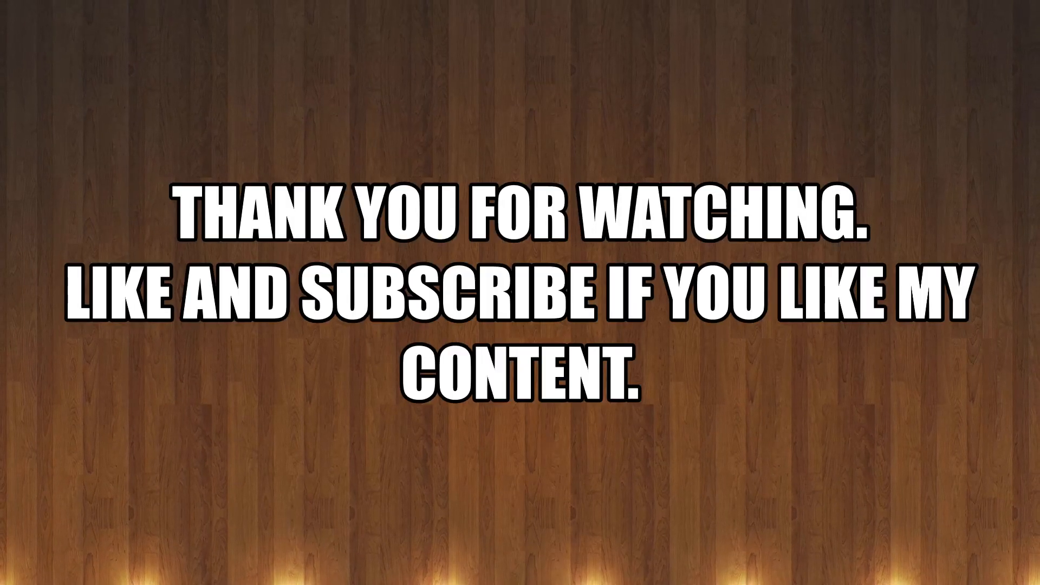